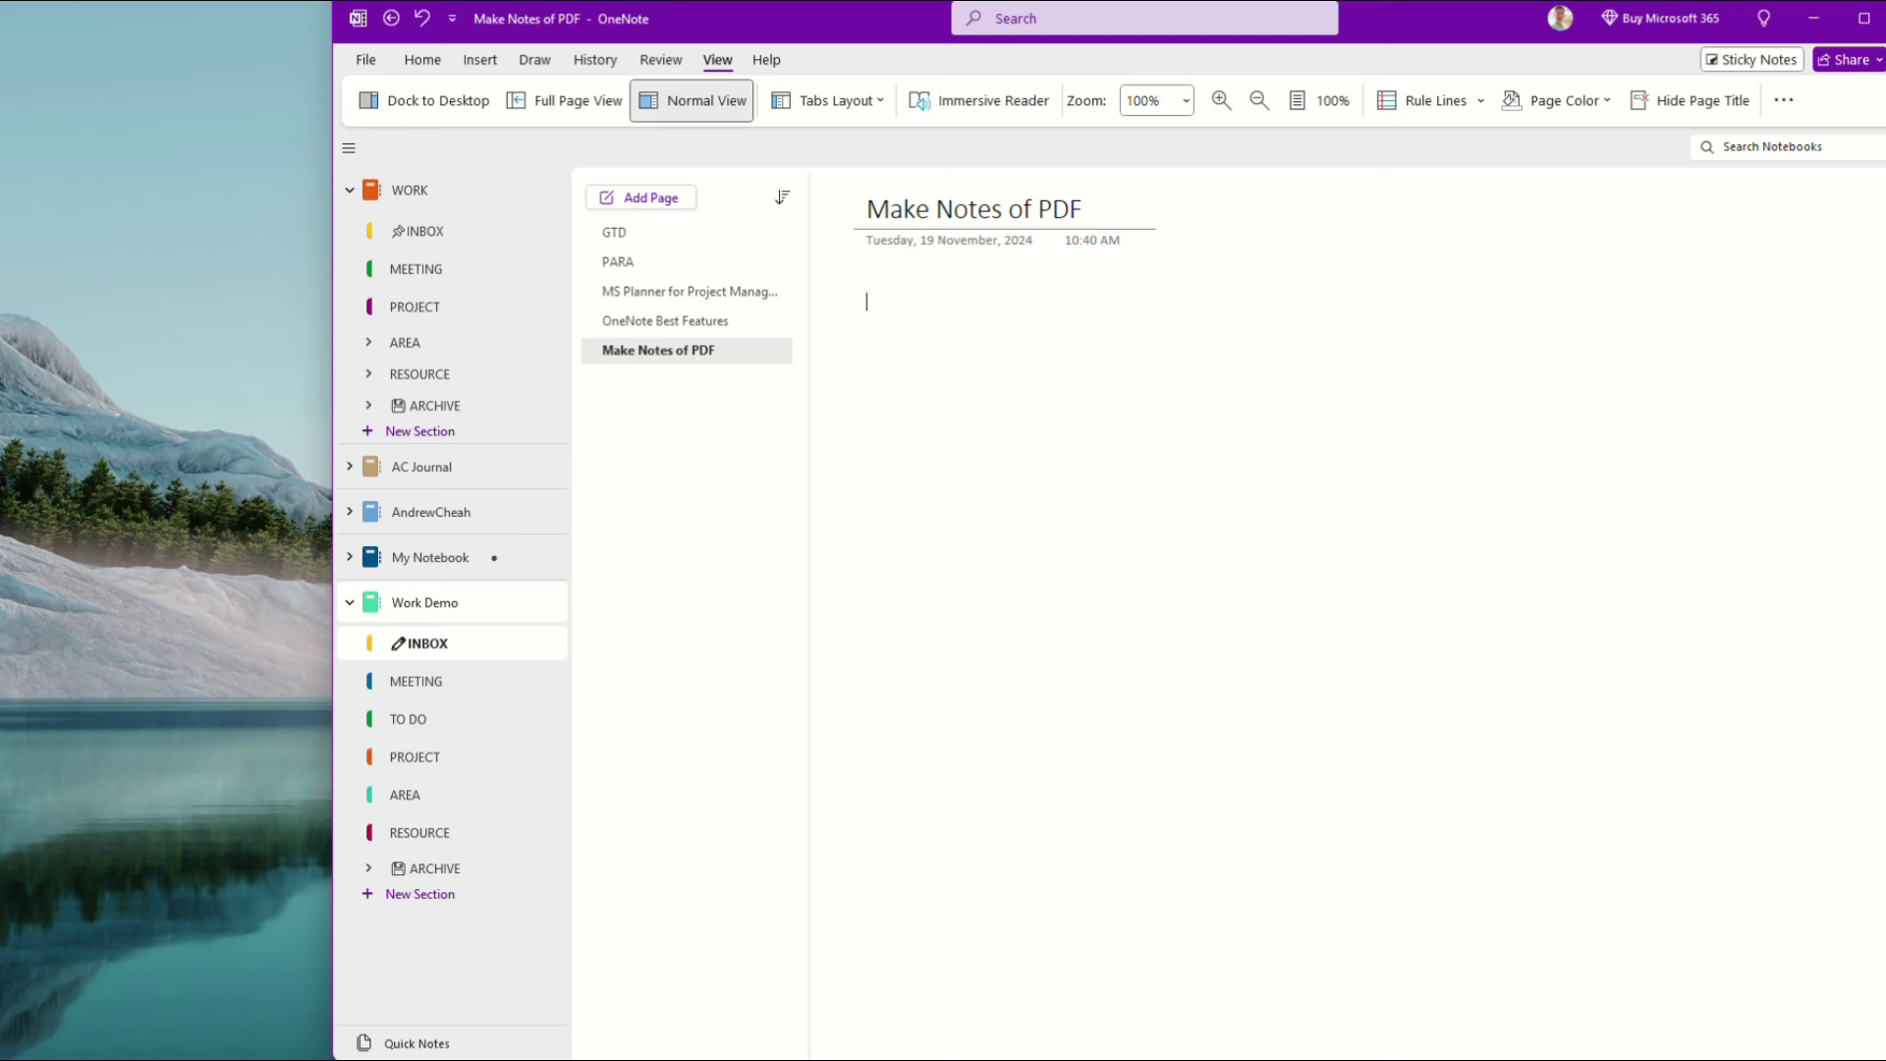
- Drop the productivity PDF in as eight printout slides, deleting an initial file-icon attachment
{"action": "left_click_drag", "start_coordinate": [1065, 370], "coordinate": [983, 412]}
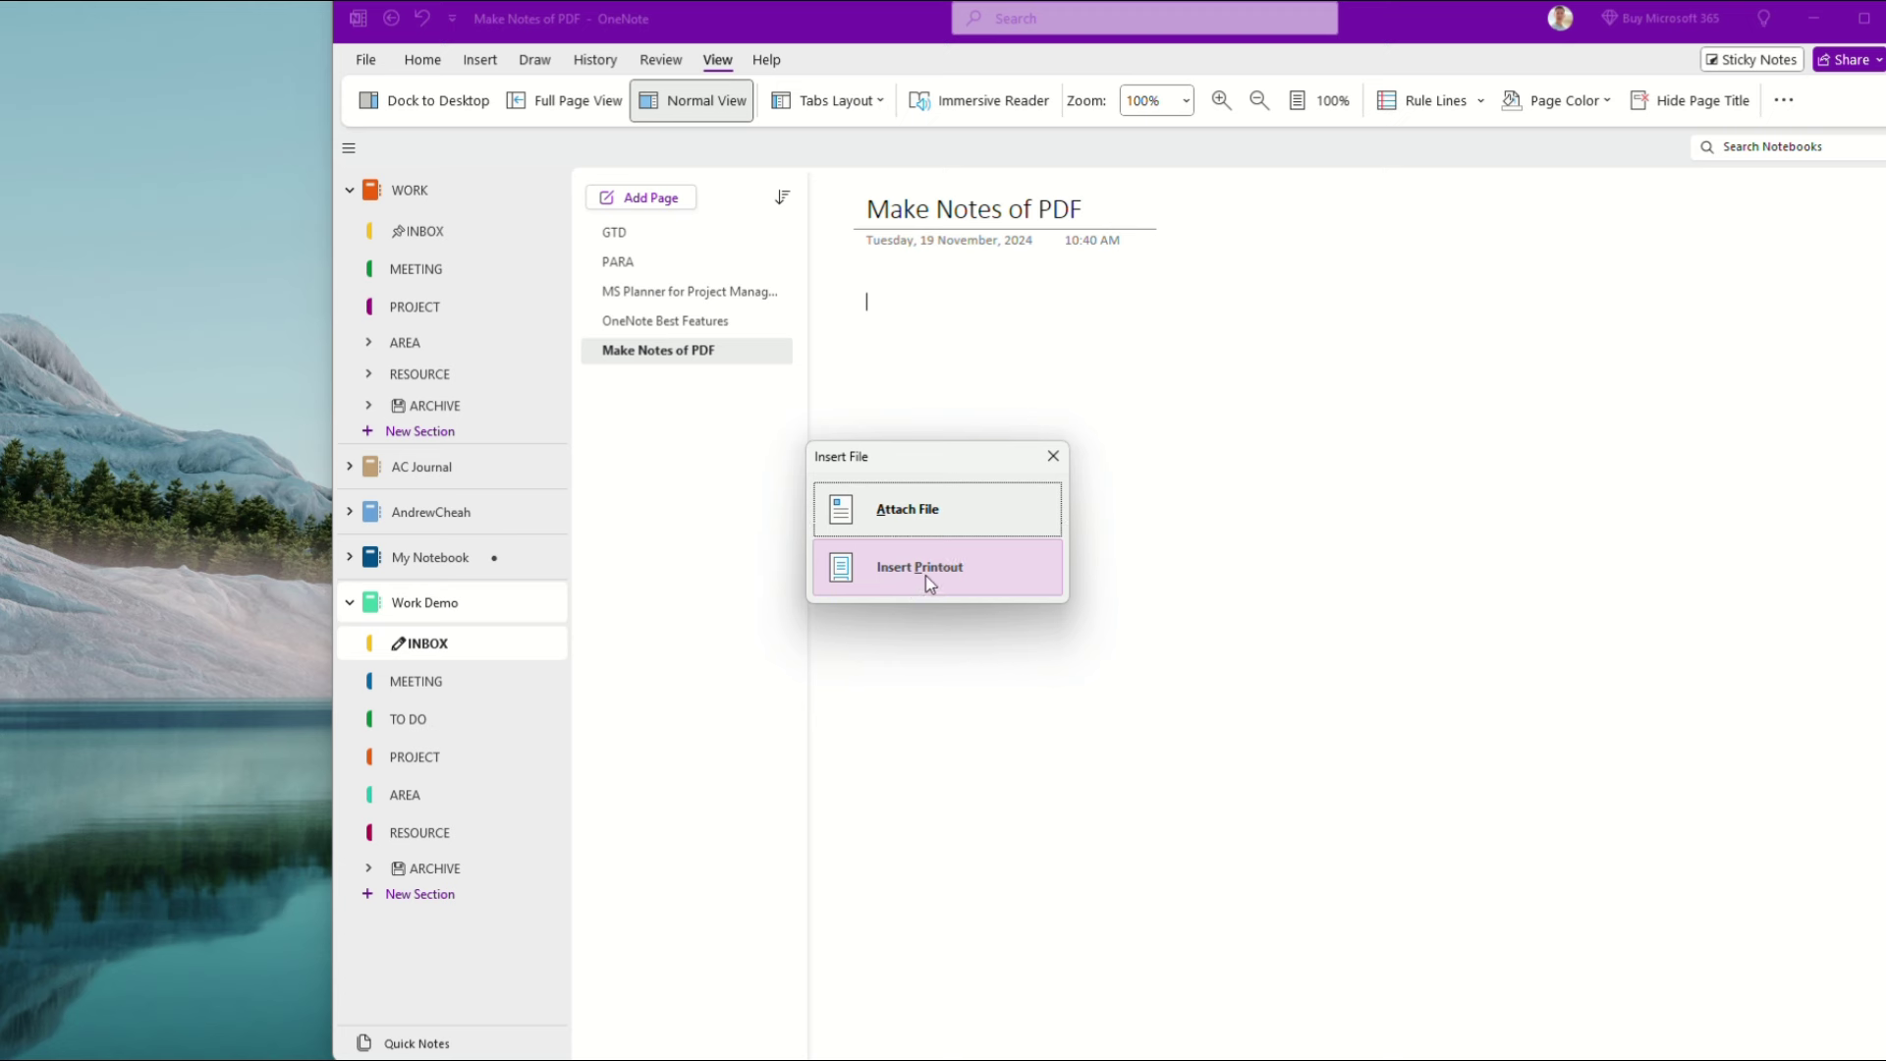
{"action": "left_click", "coordinate": [931, 511]}
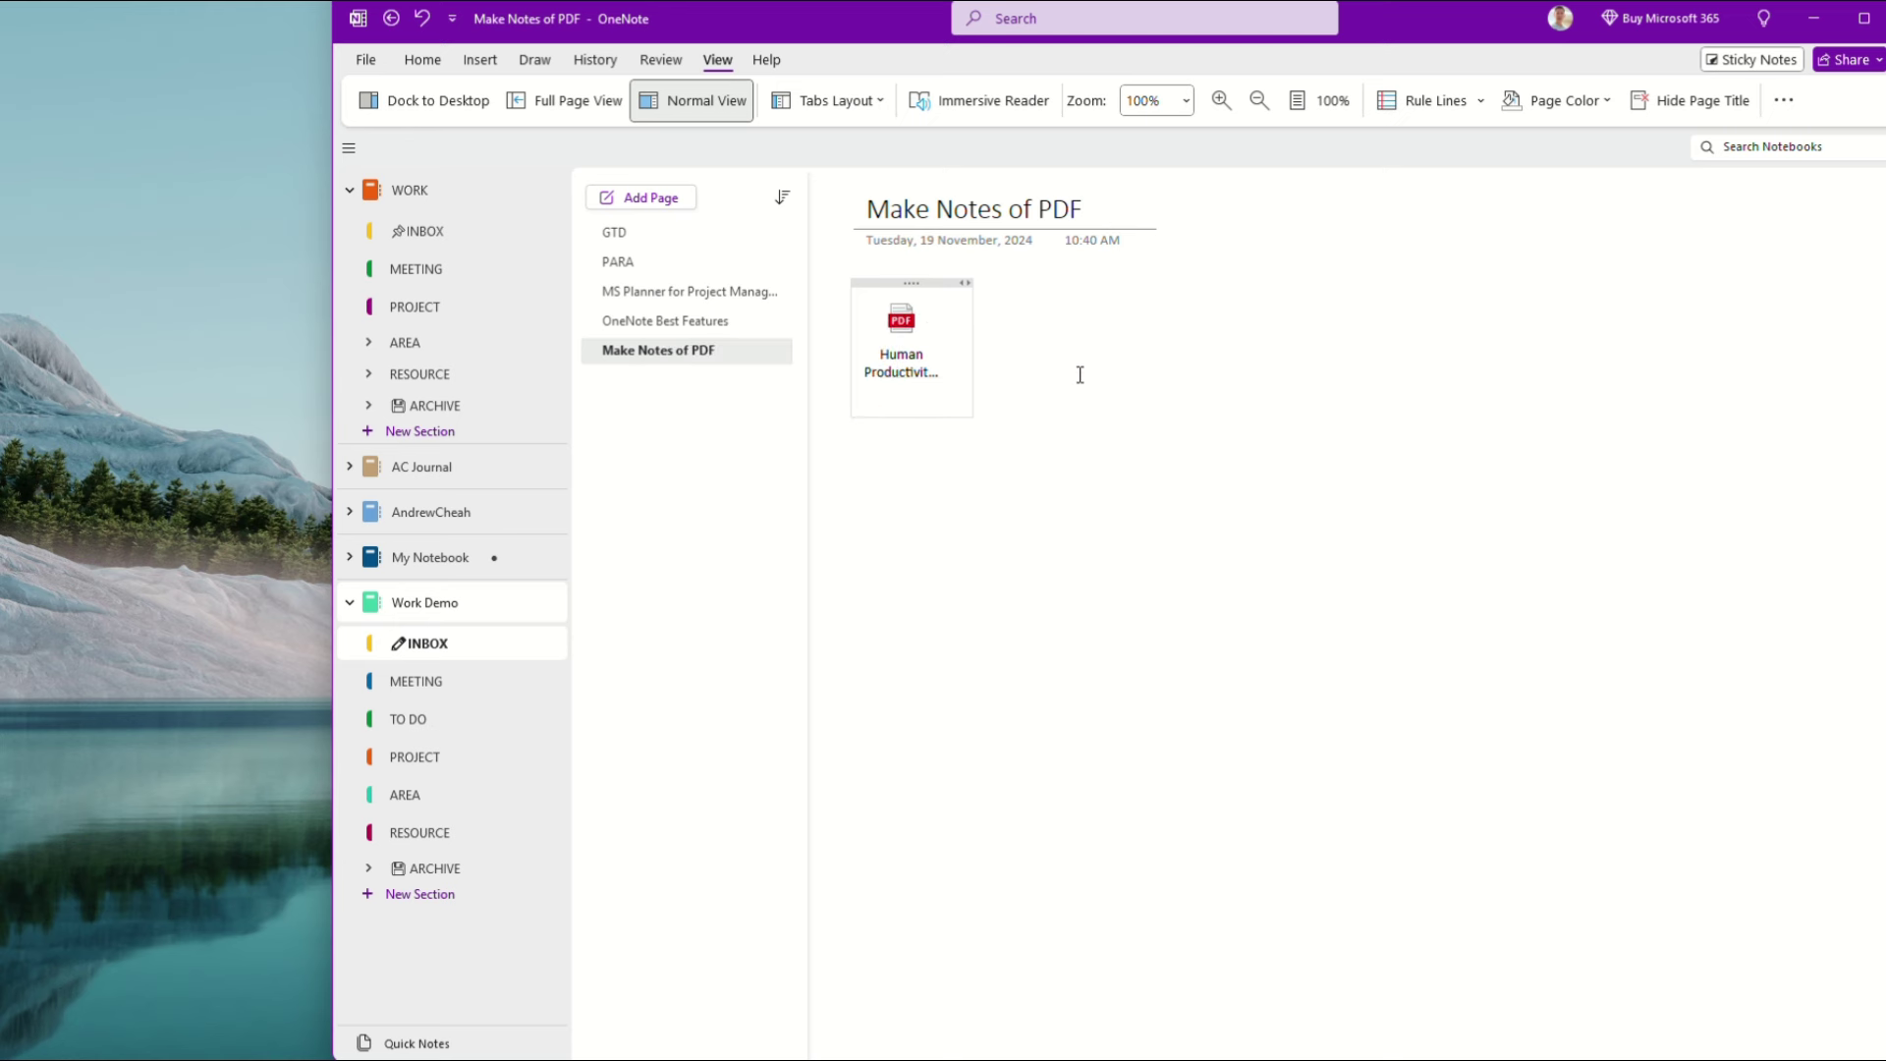
{"action": "left_click", "coordinate": [923, 284]}
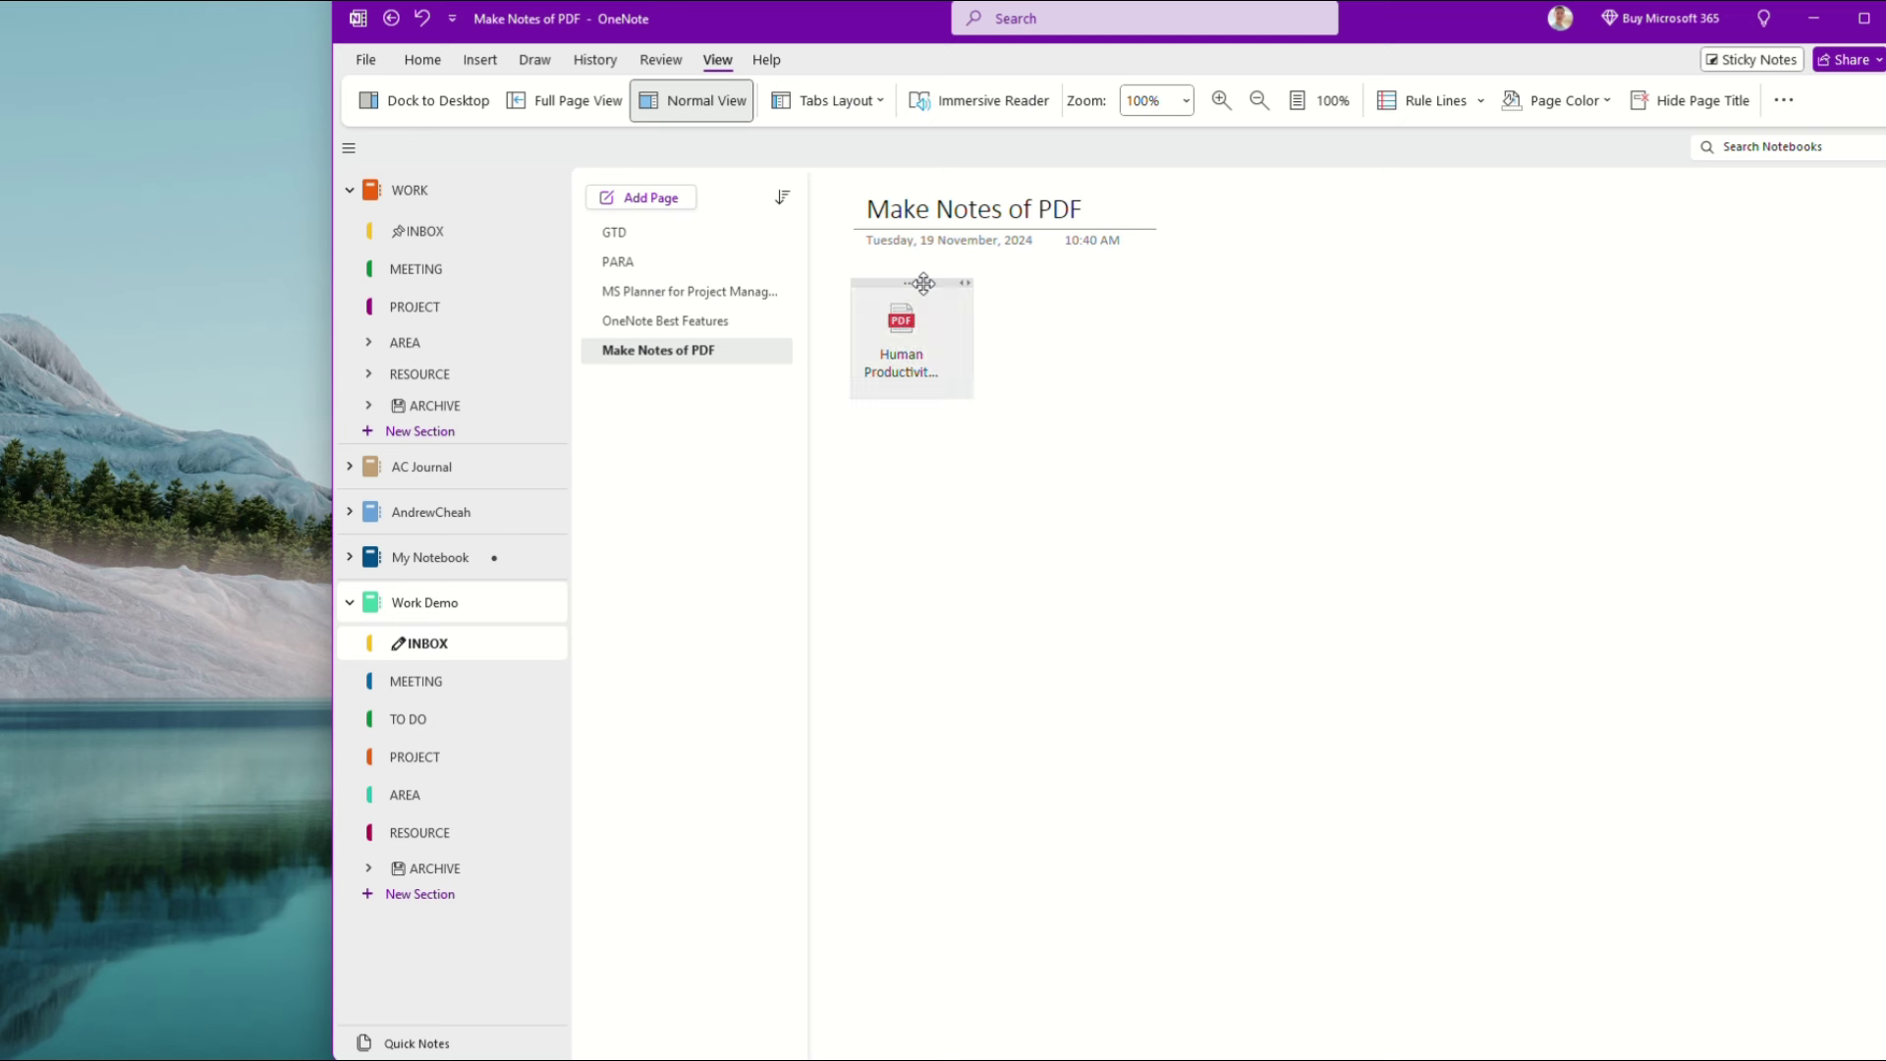
{"action": "key", "text": "Delete"}
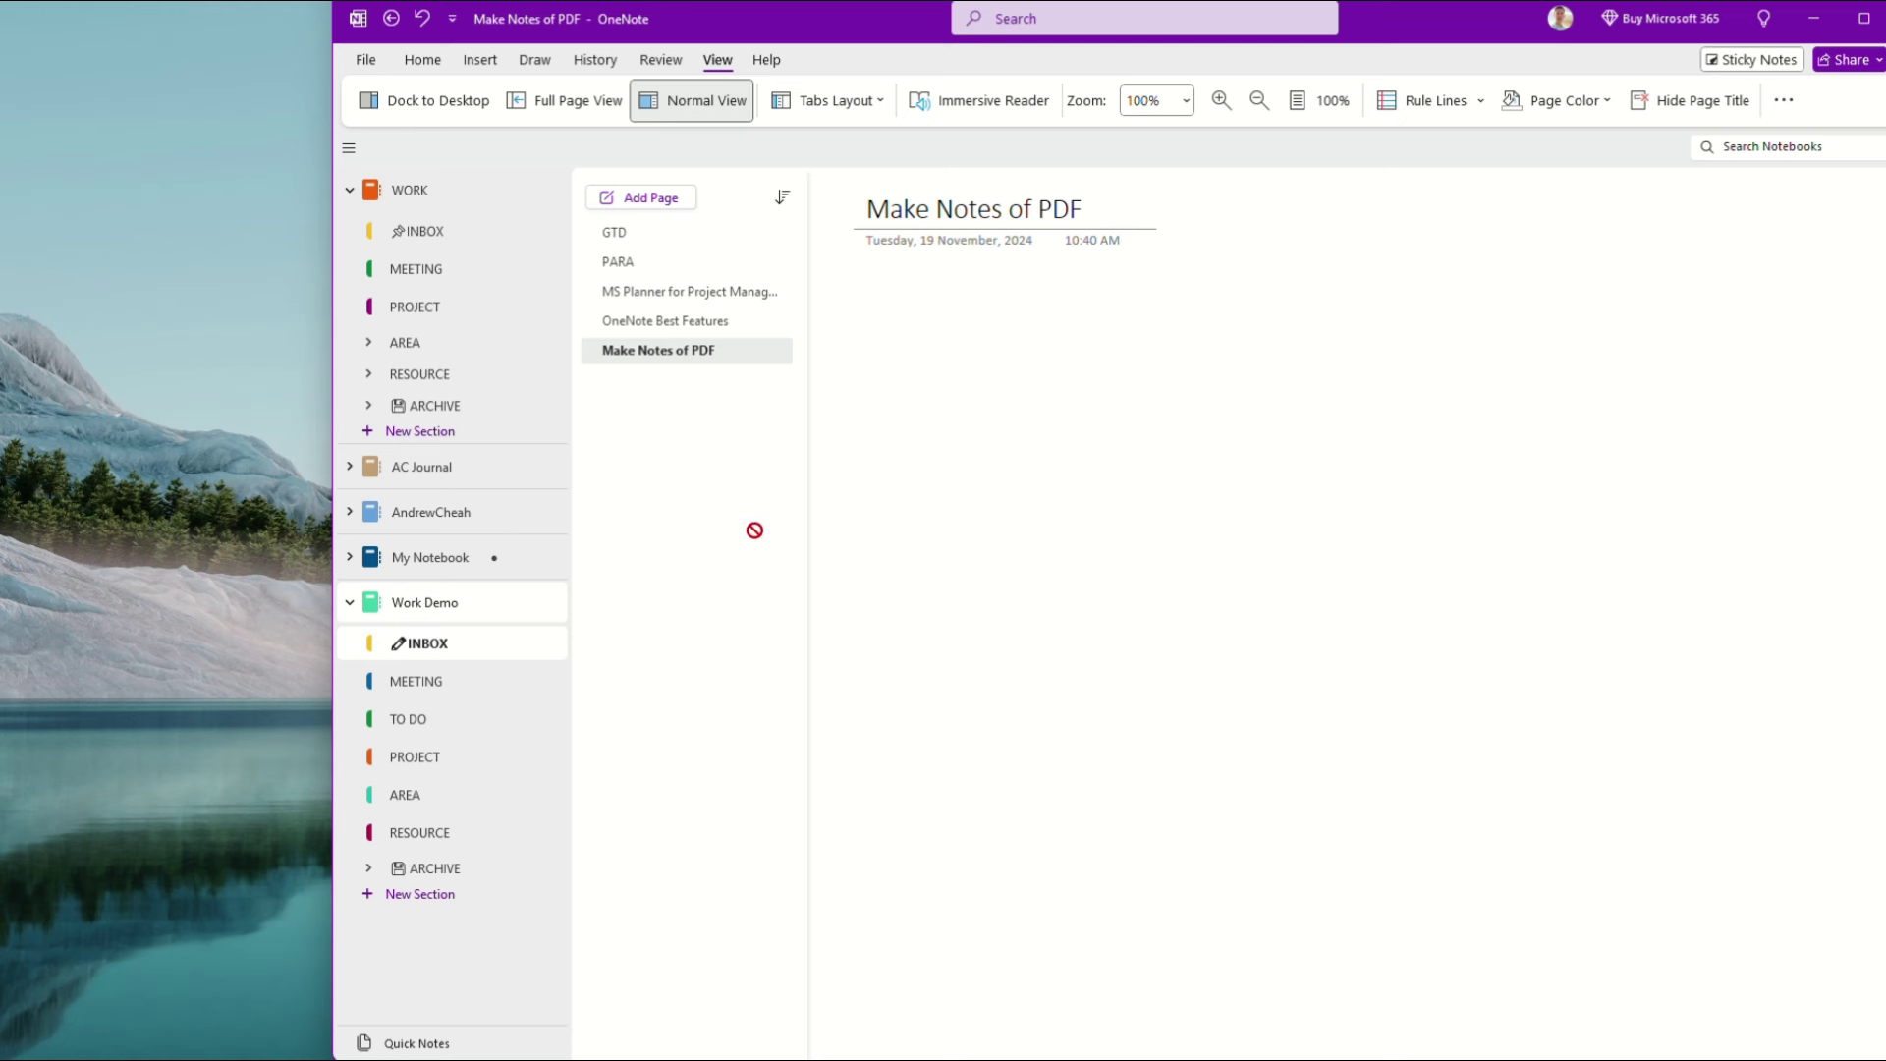
{"action": "left_click_drag", "start_coordinate": [843, 555], "coordinate": [973, 387]}
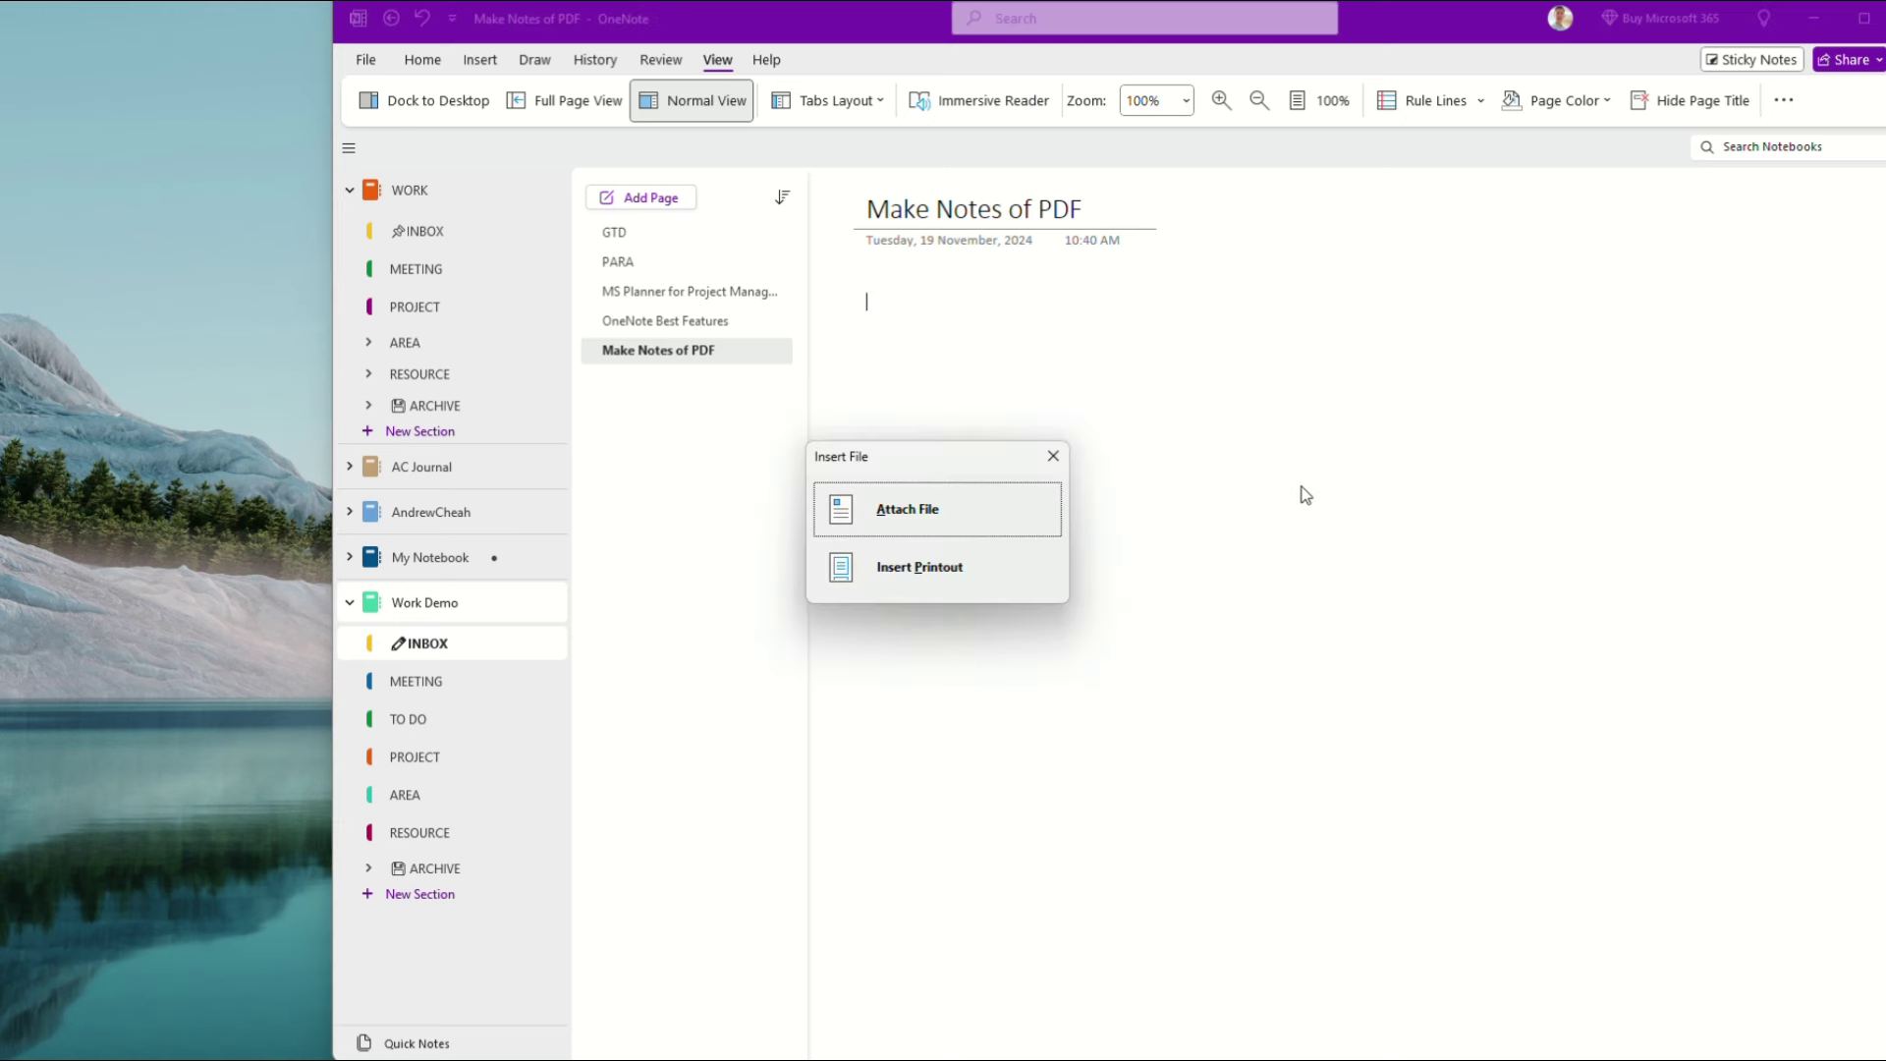
{"action": "left_click", "coordinate": [908, 578]}
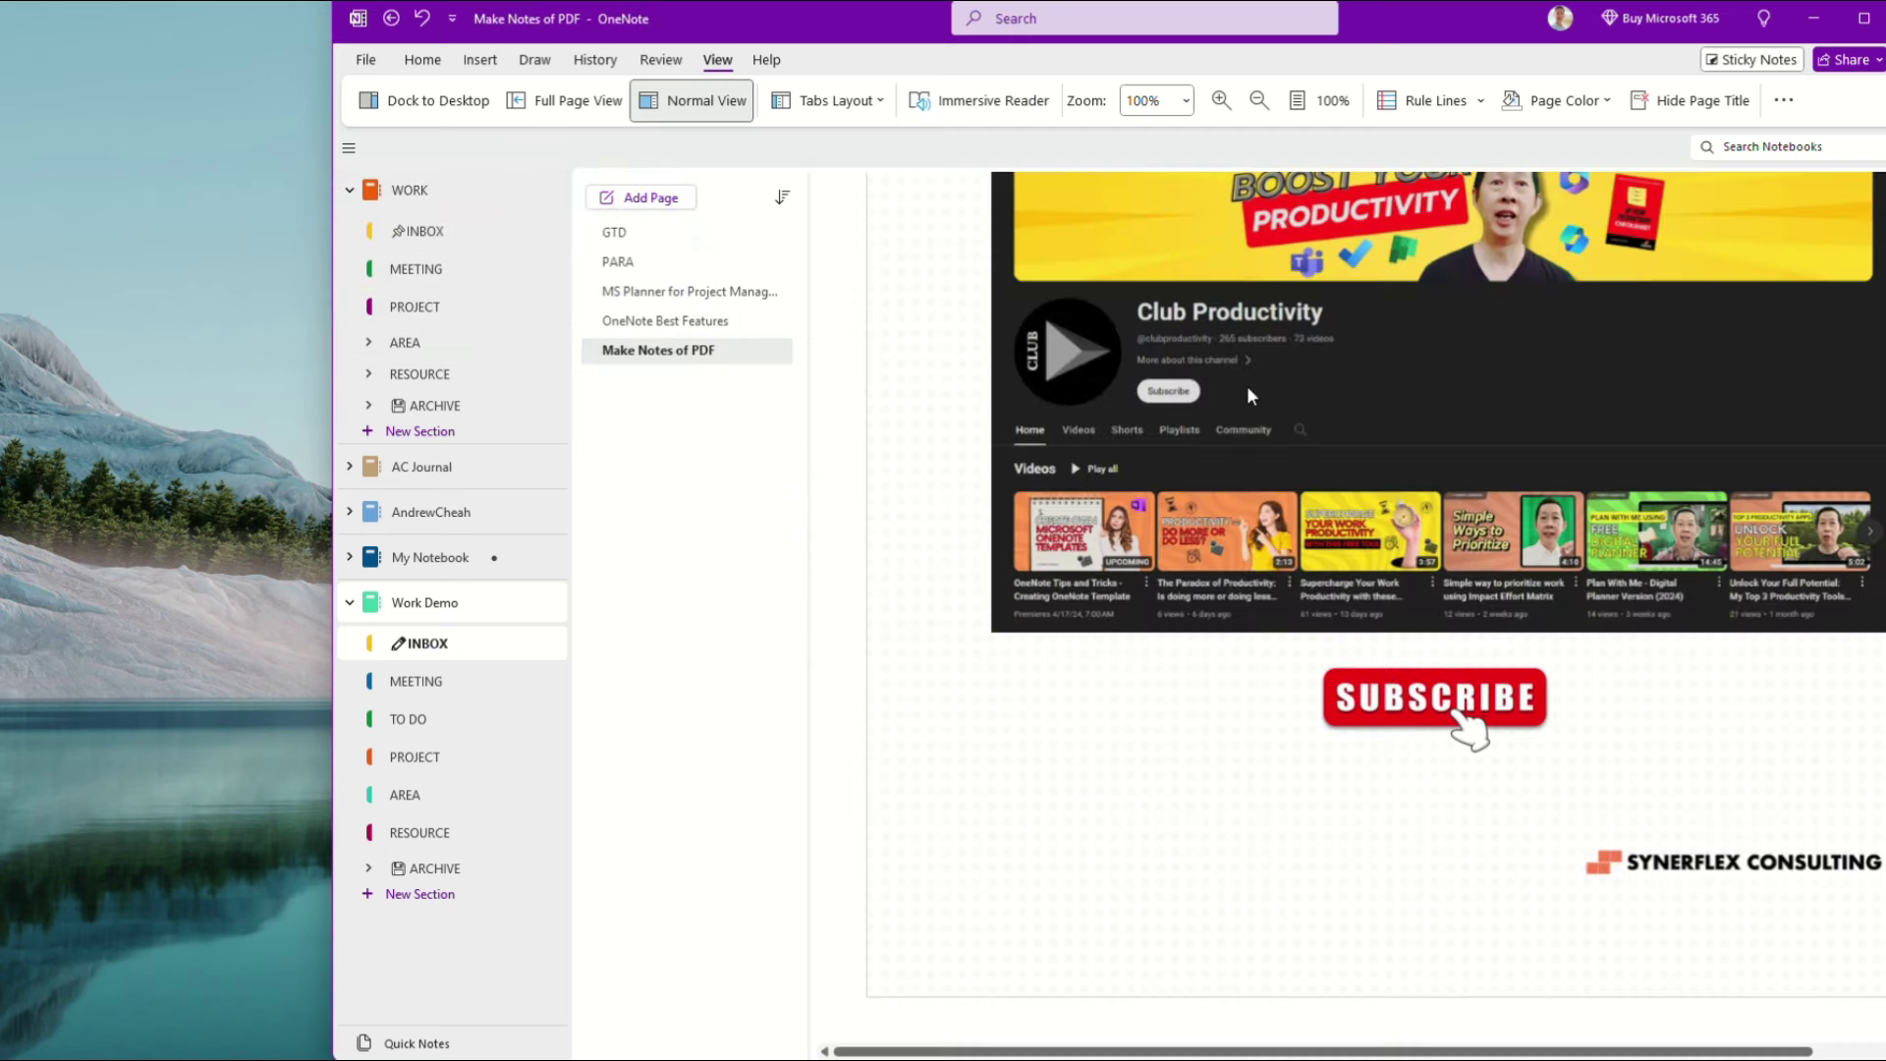
{"action": "scroll", "coordinate": [1583, 748], "scroll_direction": "up", "scroll_amount": 2}
{"action": "scroll", "coordinate": [1583, 748], "scroll_direction": "up", "scroll_amount": 10}
{"action": "scroll", "coordinate": [1586, 760], "scroll_direction": "up", "scroll_amount": 5}
{"action": "scroll", "coordinate": [1587, 760], "scroll_direction": "up", "scroll_amount": 5}
{"action": "scroll", "coordinate": [1588, 760], "scroll_direction": "up", "scroll_amount": 5}
{"action": "scroll", "coordinate": [1586, 760], "scroll_direction": "up", "scroll_amount": 5}
{"action": "scroll", "coordinate": [1587, 761], "scroll_direction": "up", "scroll_amount": 5}
{"action": "scroll", "coordinate": [1588, 761], "scroll_direction": "up", "scroll_amount": 5}
{"action": "scroll", "coordinate": [1586, 761], "scroll_direction": "up", "scroll_amount": 1}
{"action": "scroll", "coordinate": [1588, 761], "scroll_direction": "down", "scroll_amount": 5}
{"action": "scroll", "coordinate": [1586, 760], "scroll_direction": "down", "scroll_amount": 4}
{"action": "scroll", "coordinate": [1587, 761], "scroll_direction": "up", "scroll_amount": 5}
{"action": "scroll", "coordinate": [1587, 755], "scroll_direction": "up", "scroll_amount": 10}
{"action": "scroll", "coordinate": [1588, 751], "scroll_direction": "up", "scroll_amount": 1}
- At 75% zoom, delete the PDF attachment icon, then zoom to 60% and scroll to the top
{"action": "left_click", "coordinate": [1186, 100]}
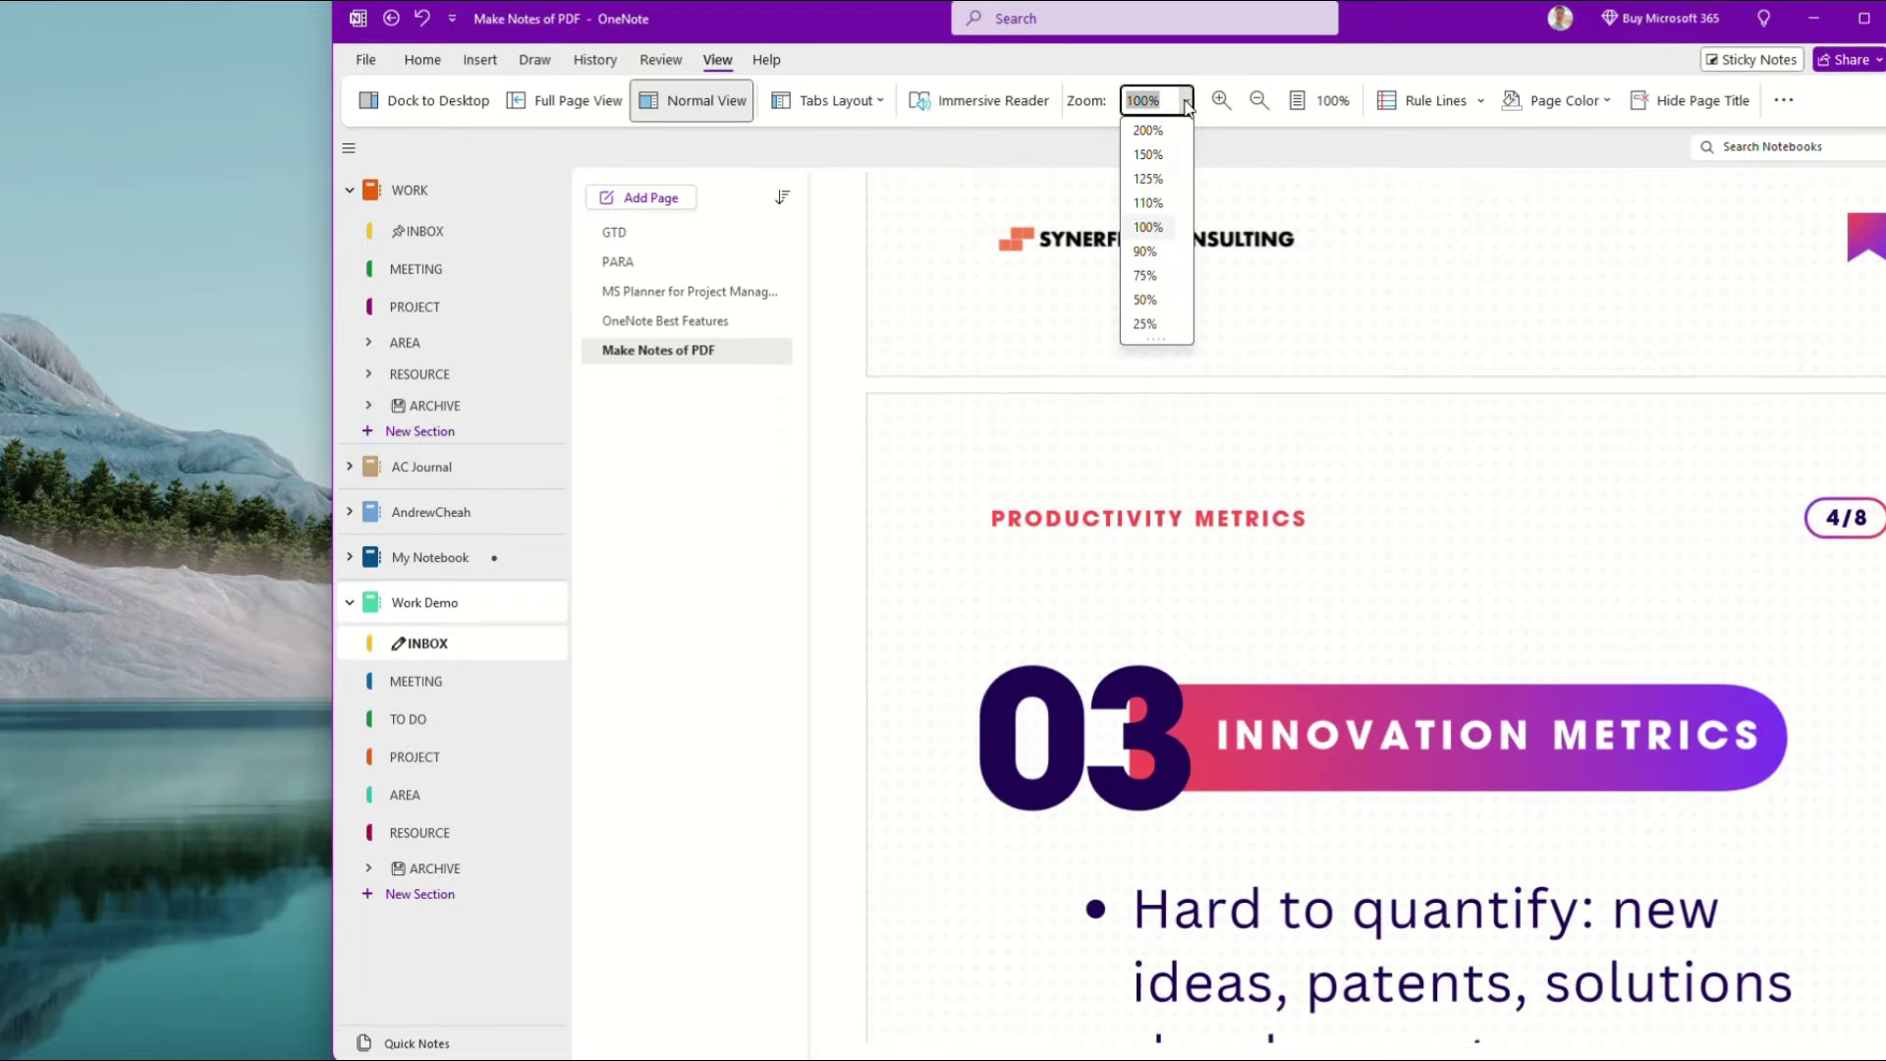
{"action": "left_click", "coordinate": [1145, 276]}
{"action": "scroll", "coordinate": [1755, 639], "scroll_direction": "up", "scroll_amount": 3}
{"action": "scroll", "coordinate": [1755, 641], "scroll_direction": "up", "scroll_amount": 5}
{"action": "scroll", "coordinate": [1751, 635], "scroll_direction": "up", "scroll_amount": 5}
{"action": "scroll", "coordinate": [1750, 632], "scroll_direction": "up", "scroll_amount": 5}
{"action": "scroll", "coordinate": [1749, 620], "scroll_direction": "up", "scroll_amount": 2}
{"action": "scroll", "coordinate": [1747, 615], "scroll_direction": "up", "scroll_amount": 1}
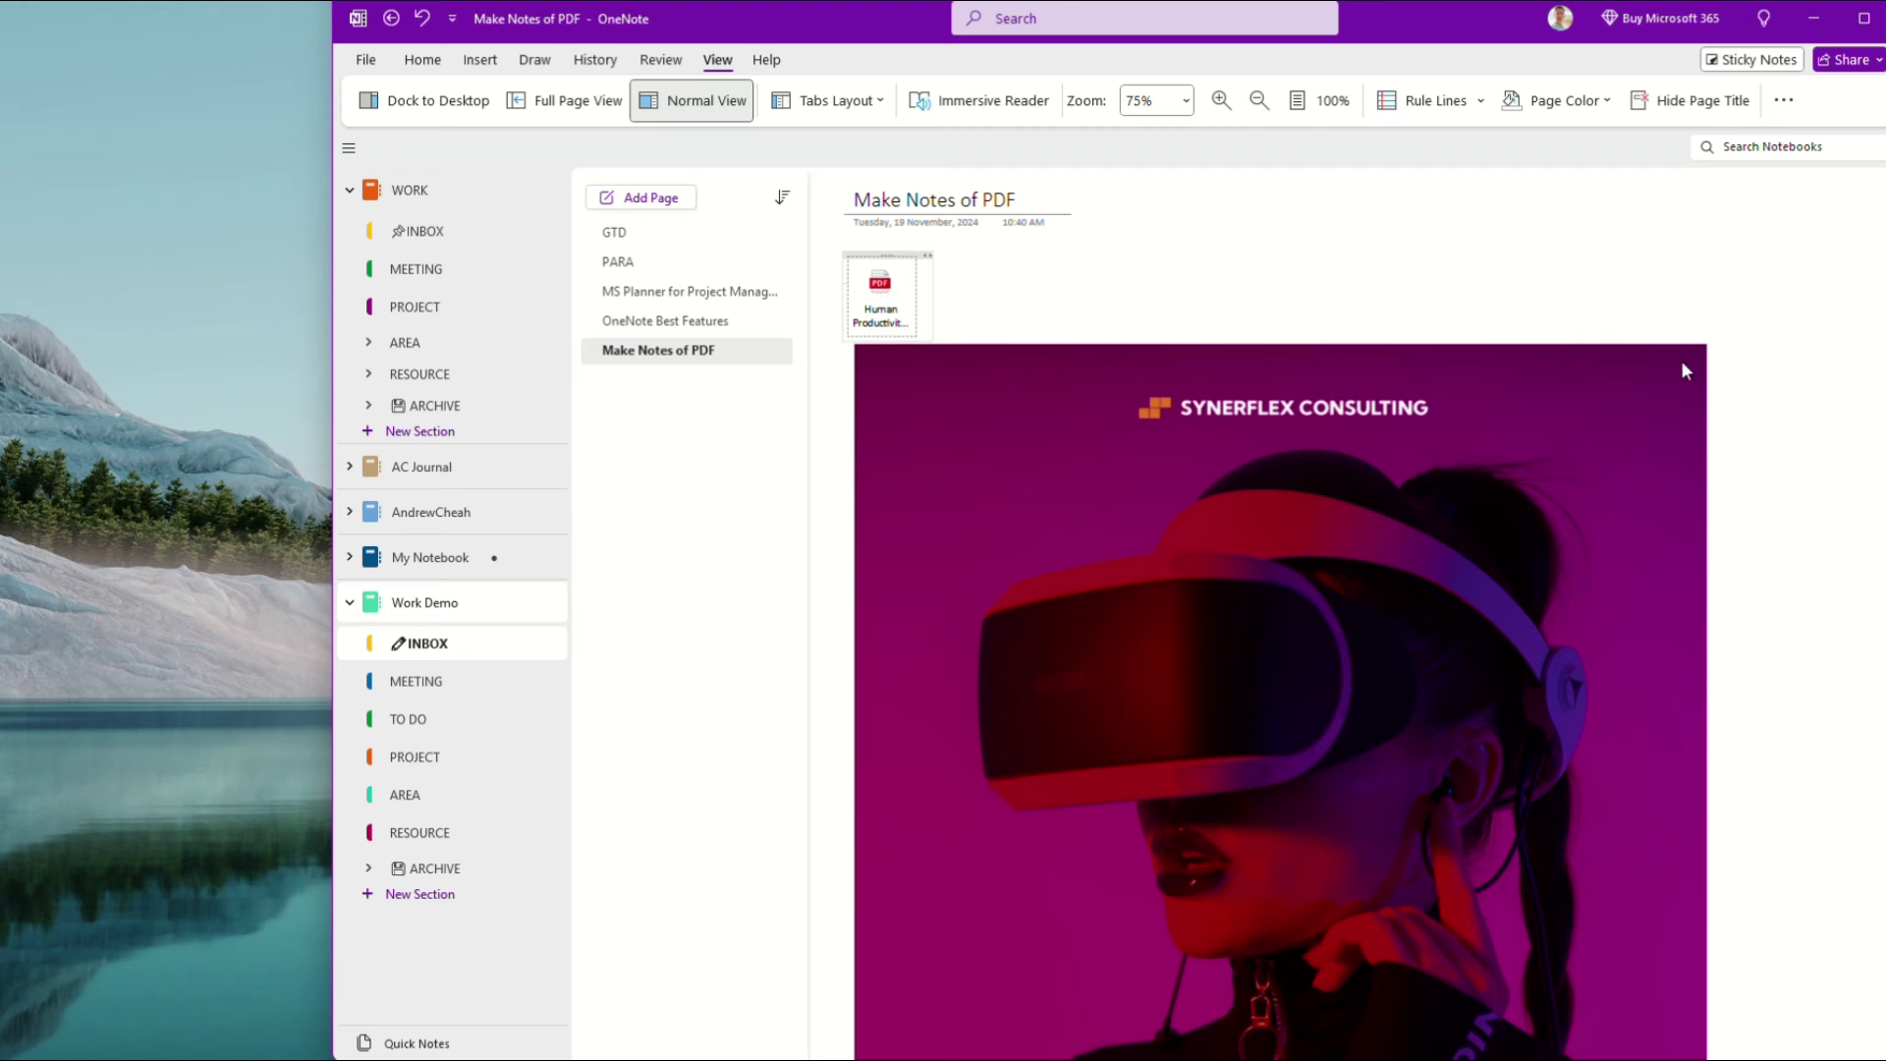
{"action": "scroll", "coordinate": [1796, 504], "scroll_direction": "down", "scroll_amount": 2}
{"action": "scroll", "coordinate": [1780, 494], "scroll_direction": "up", "scroll_amount": 2}
{"action": "key", "text": "Delete"}
{"action": "scroll", "coordinate": [1790, 610], "scroll_direction": "down", "scroll_amount": 5}
{"action": "scroll", "coordinate": [1790, 611], "scroll_direction": "down", "scroll_amount": 5}
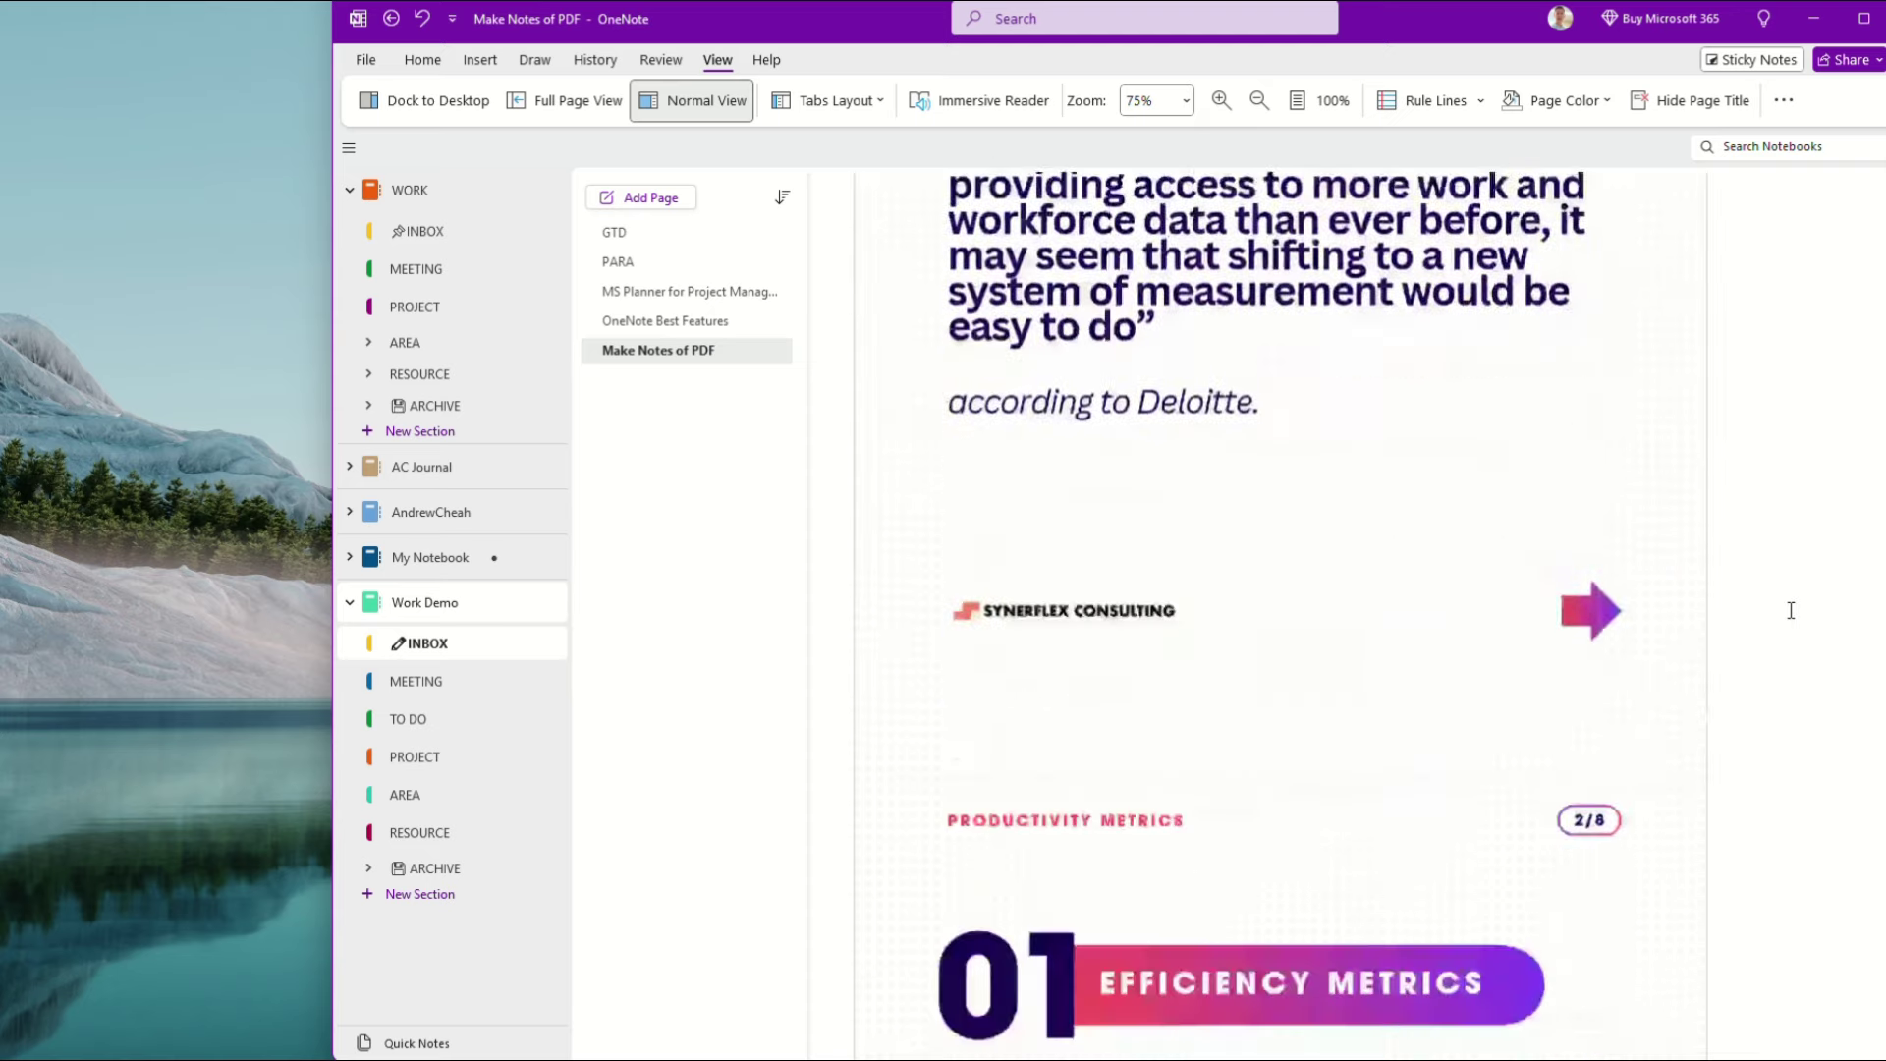
{"action": "scroll", "coordinate": [1791, 610], "scroll_direction": "down", "scroll_amount": 5}
{"action": "left_click", "coordinate": [1259, 100]}
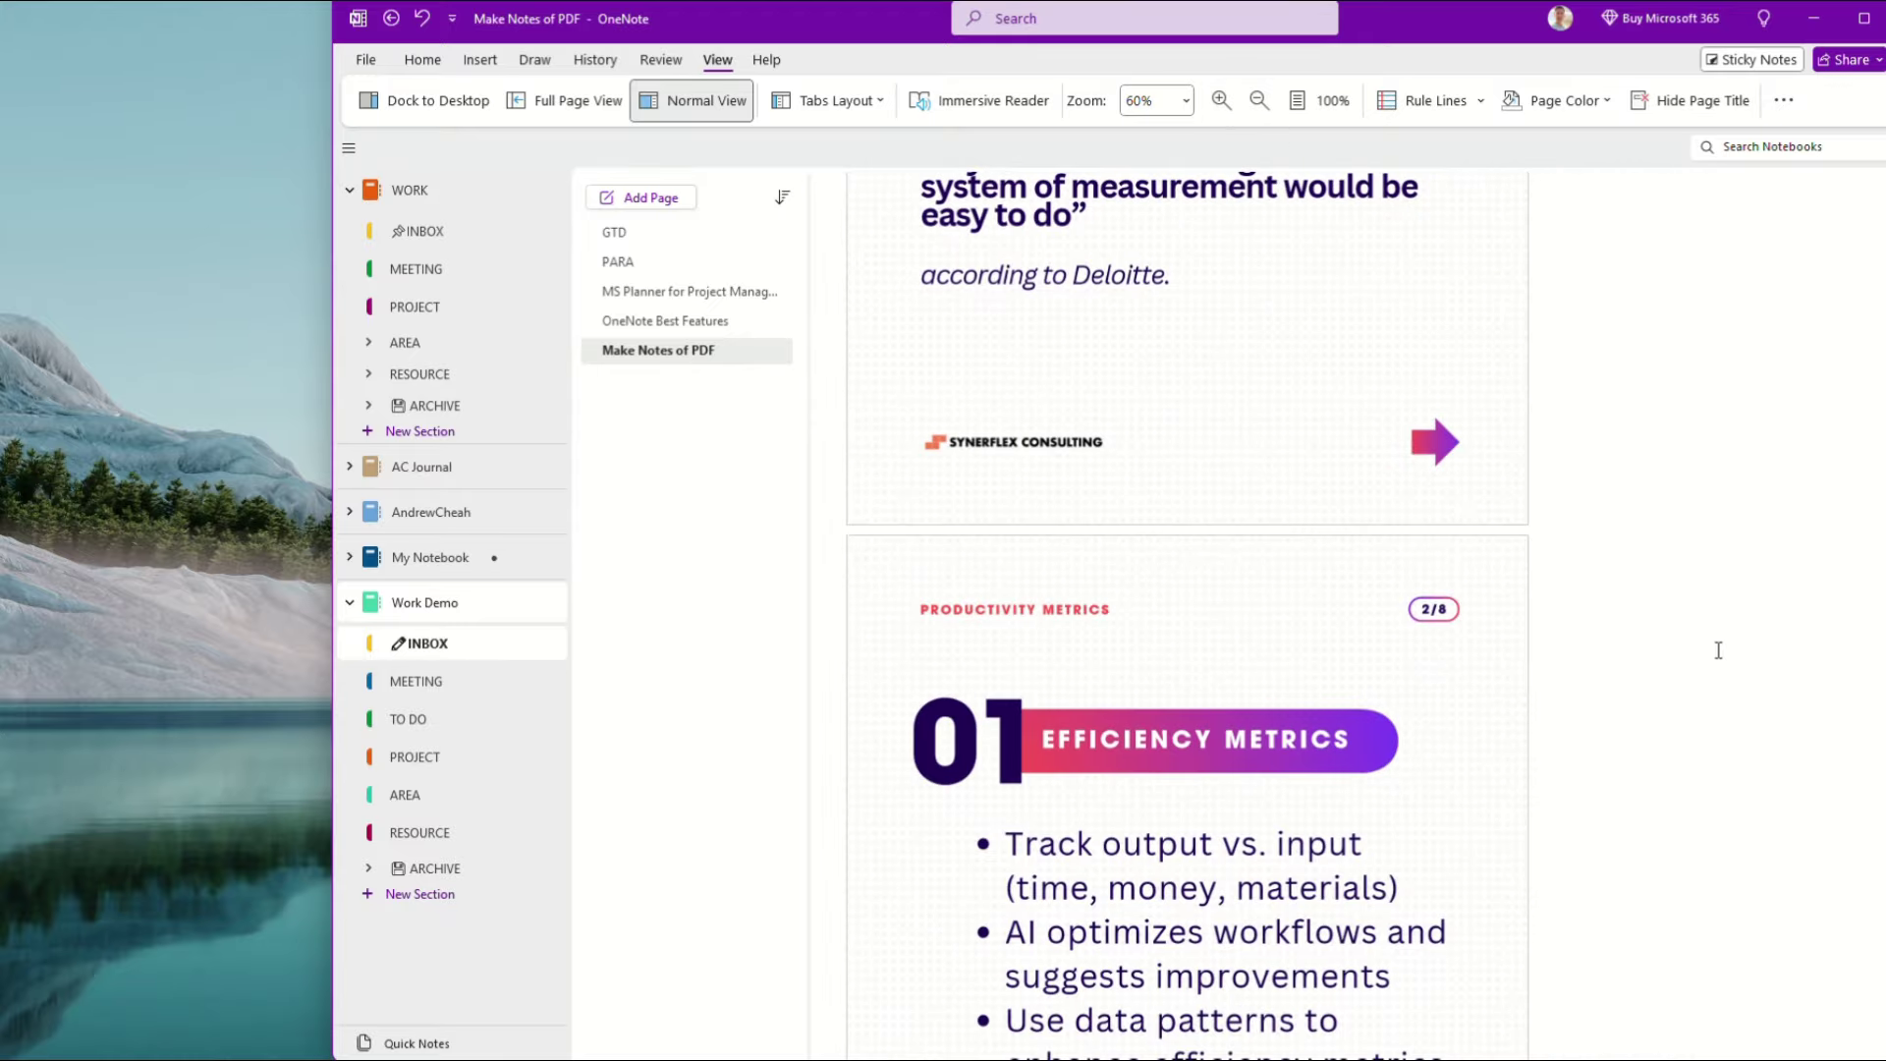
{"action": "scroll", "coordinate": [1709, 684], "scroll_direction": "up", "scroll_amount": 5}
{"action": "scroll", "coordinate": [1705, 705], "scroll_direction": "up", "scroll_amount": 3}
{"action": "scroll", "coordinate": [1704, 702], "scroll_direction": "down", "scroll_amount": 5}
{"action": "scroll", "coordinate": [1705, 702], "scroll_direction": "down", "scroll_amount": 5}
{"action": "scroll", "coordinate": [1704, 700], "scroll_direction": "down", "scroll_amount": 5}
{"action": "scroll", "coordinate": [1704, 699], "scroll_direction": "down", "scroll_amount": 5}
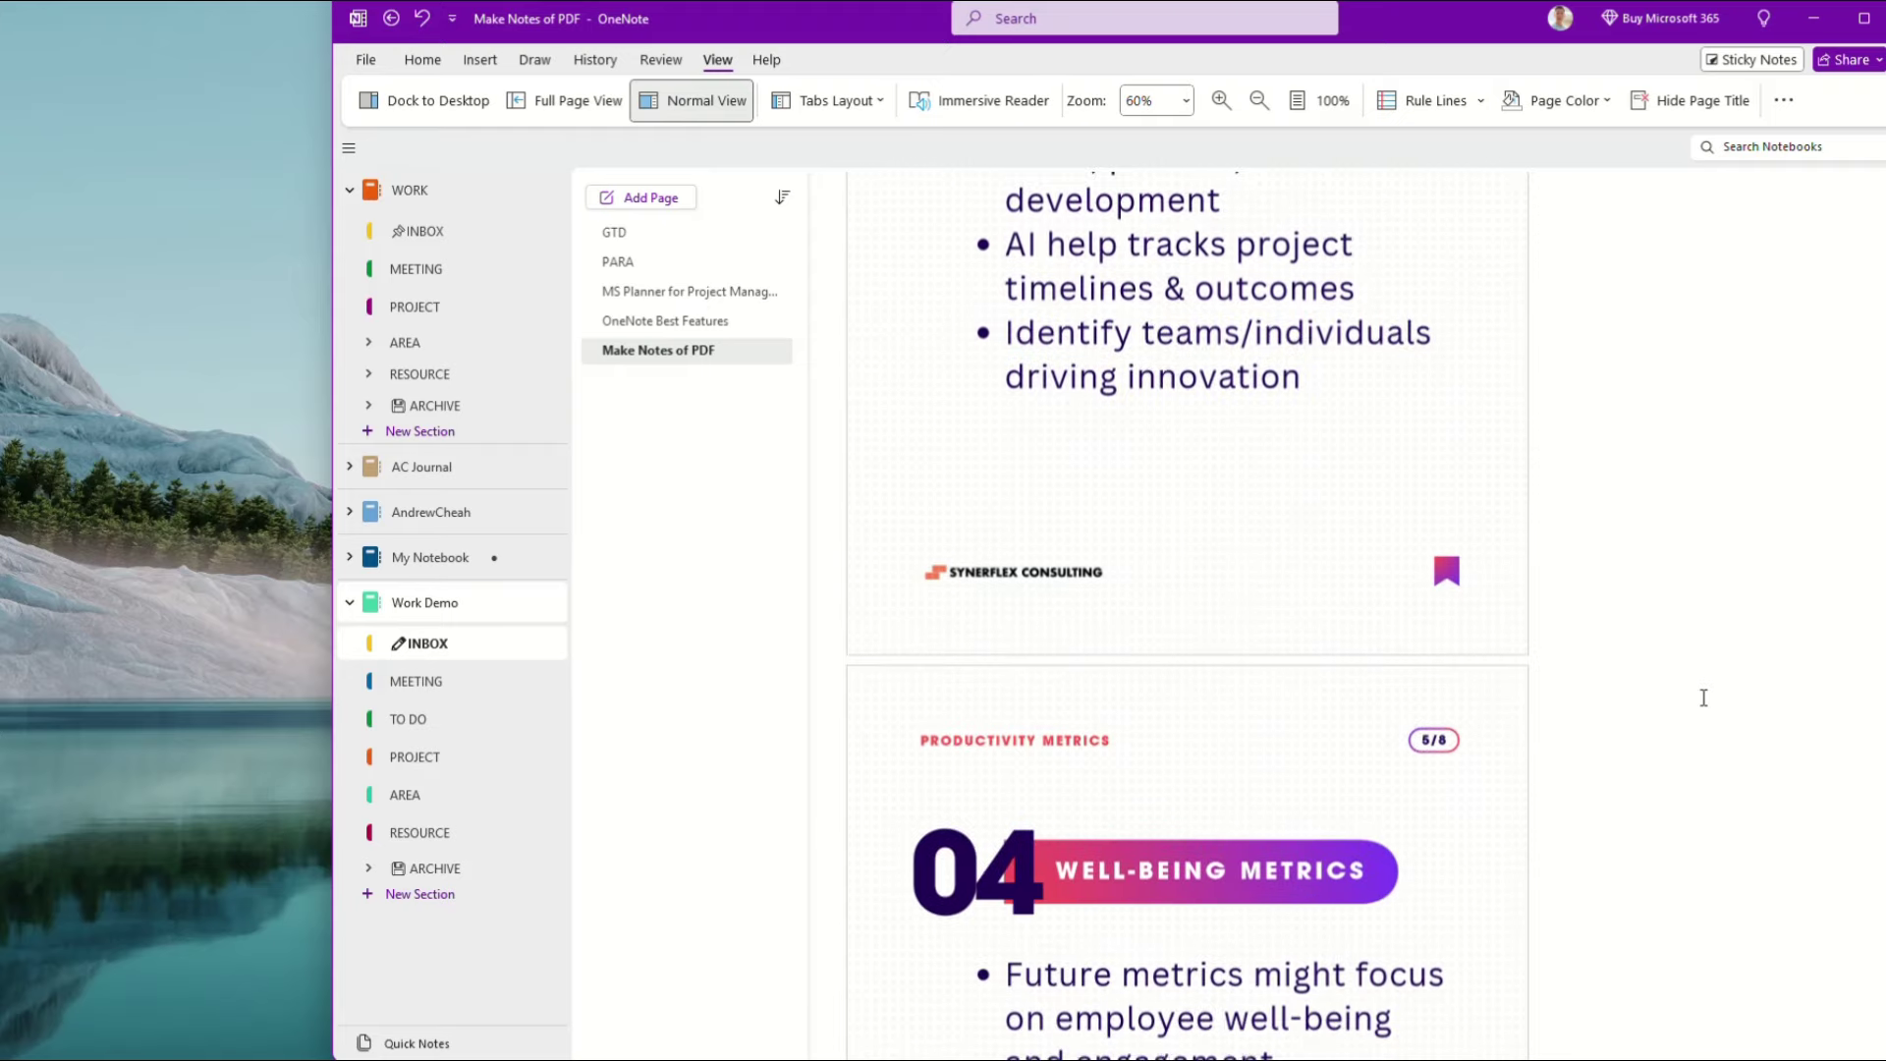
{"action": "scroll", "coordinate": [1703, 698], "scroll_direction": "down", "scroll_amount": 5}
{"action": "scroll", "coordinate": [1703, 697], "scroll_direction": "down", "scroll_amount": 5}
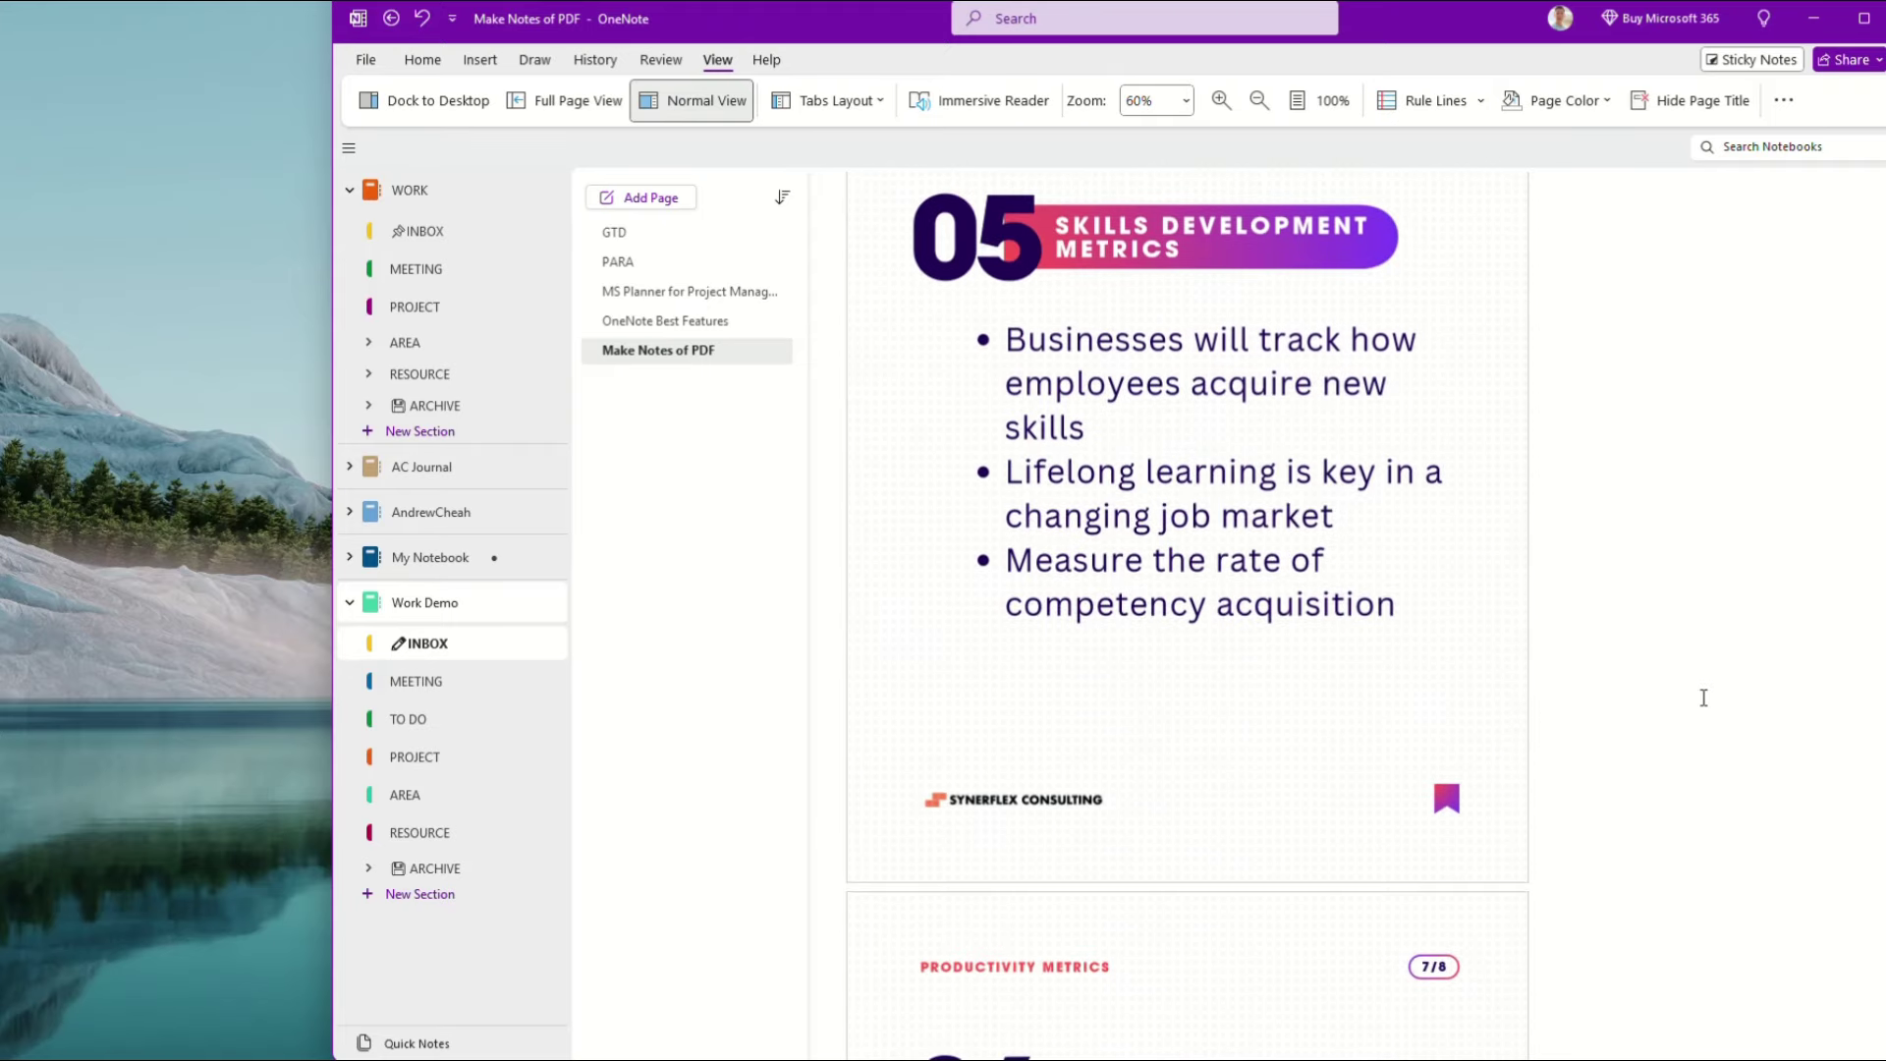
{"action": "scroll", "coordinate": [1703, 696], "scroll_direction": "down", "scroll_amount": 5}
{"action": "scroll", "coordinate": [1703, 698], "scroll_direction": "down", "scroll_amount": 5}
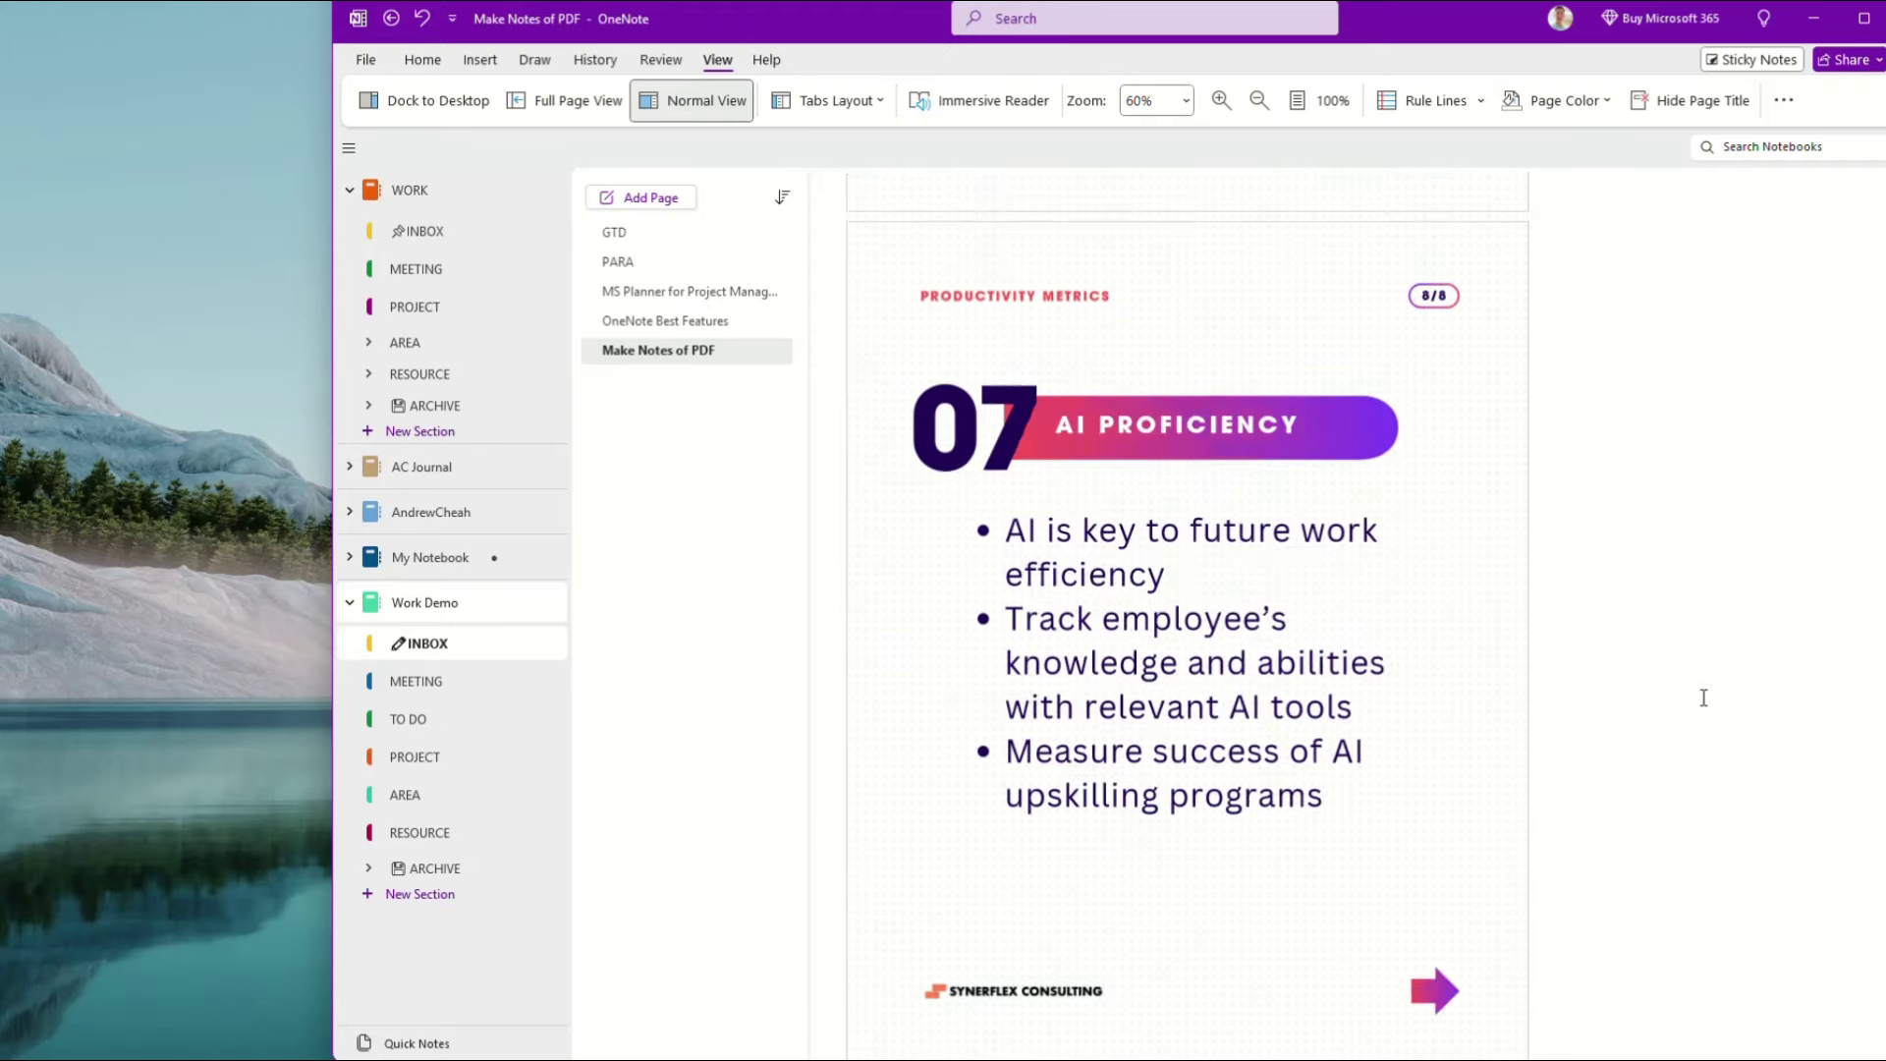
{"action": "scroll", "coordinate": [1704, 696], "scroll_direction": "down", "scroll_amount": 3}
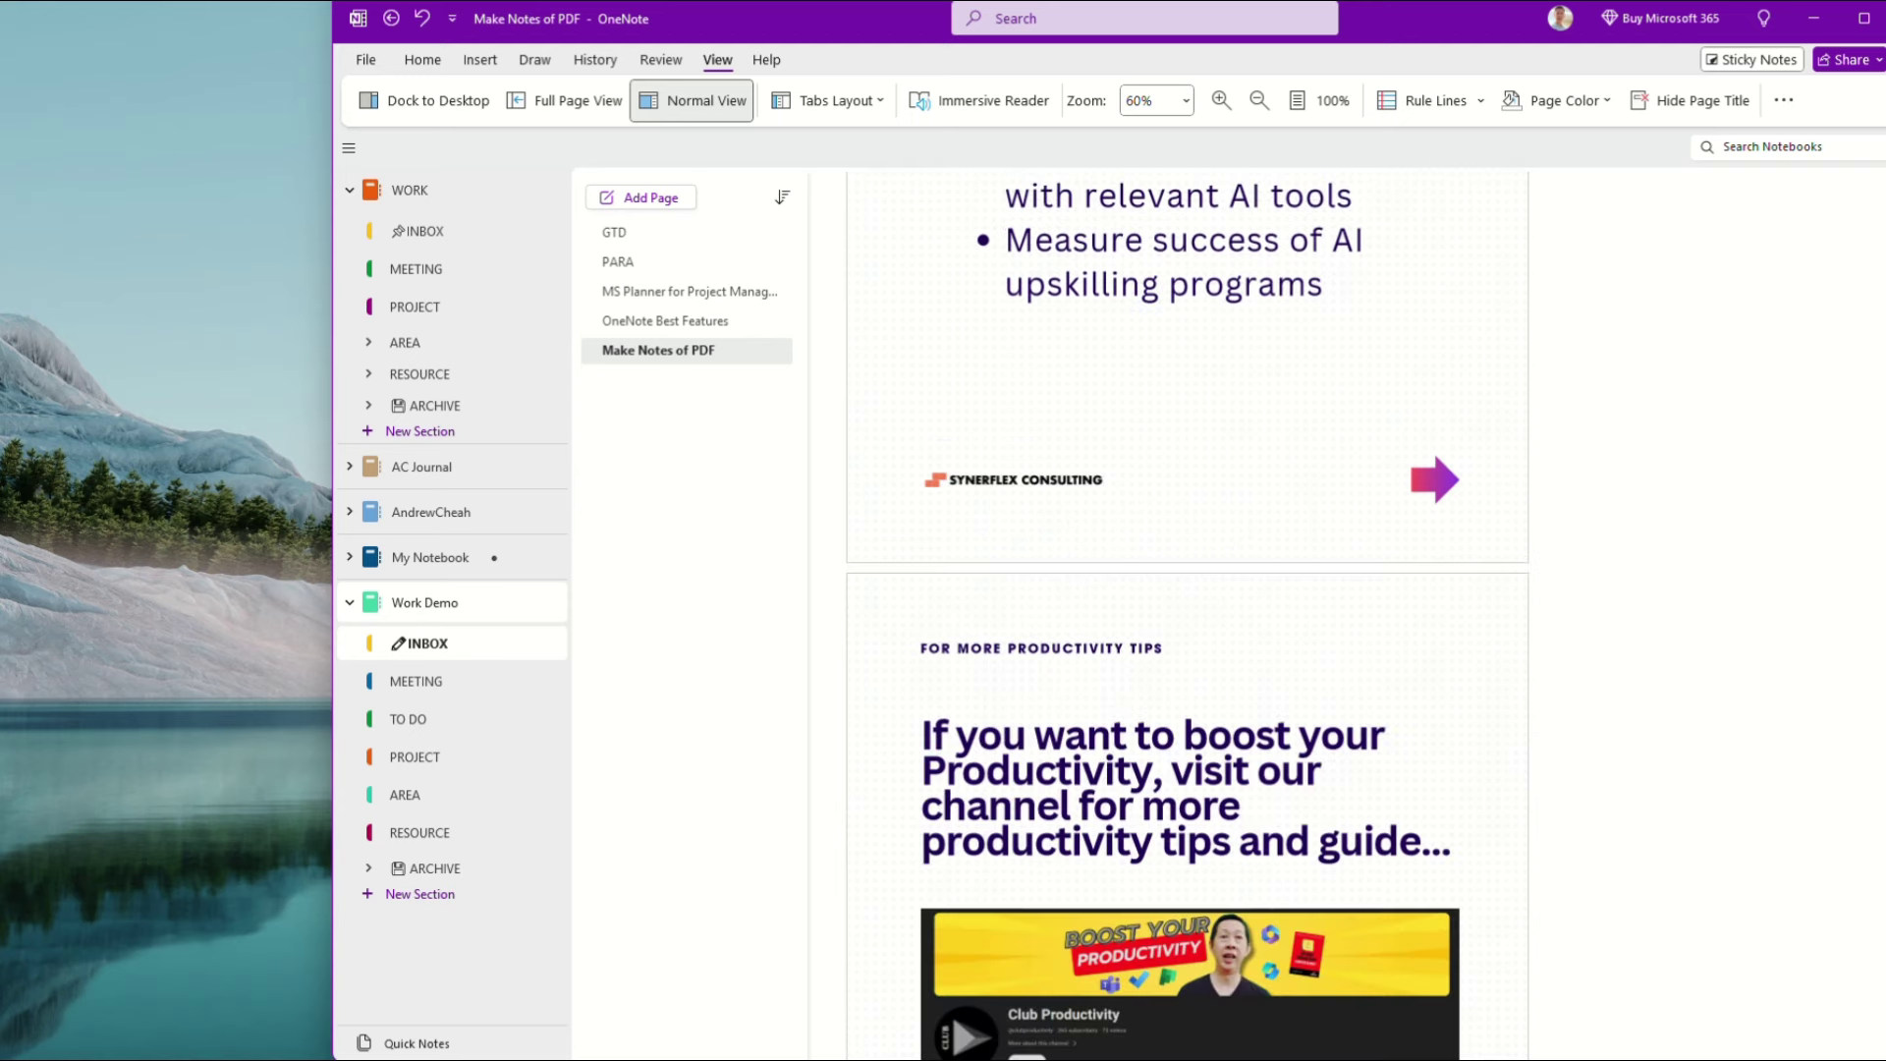
{"action": "scroll", "coordinate": [1704, 697], "scroll_direction": "down", "scroll_amount": 5}
{"action": "left_click_drag", "start_coordinate": [1883, 399], "coordinate": [1882, 324]}
{"action": "scroll", "coordinate": [1048, 371], "scroll_direction": "down", "scroll_amount": 1}
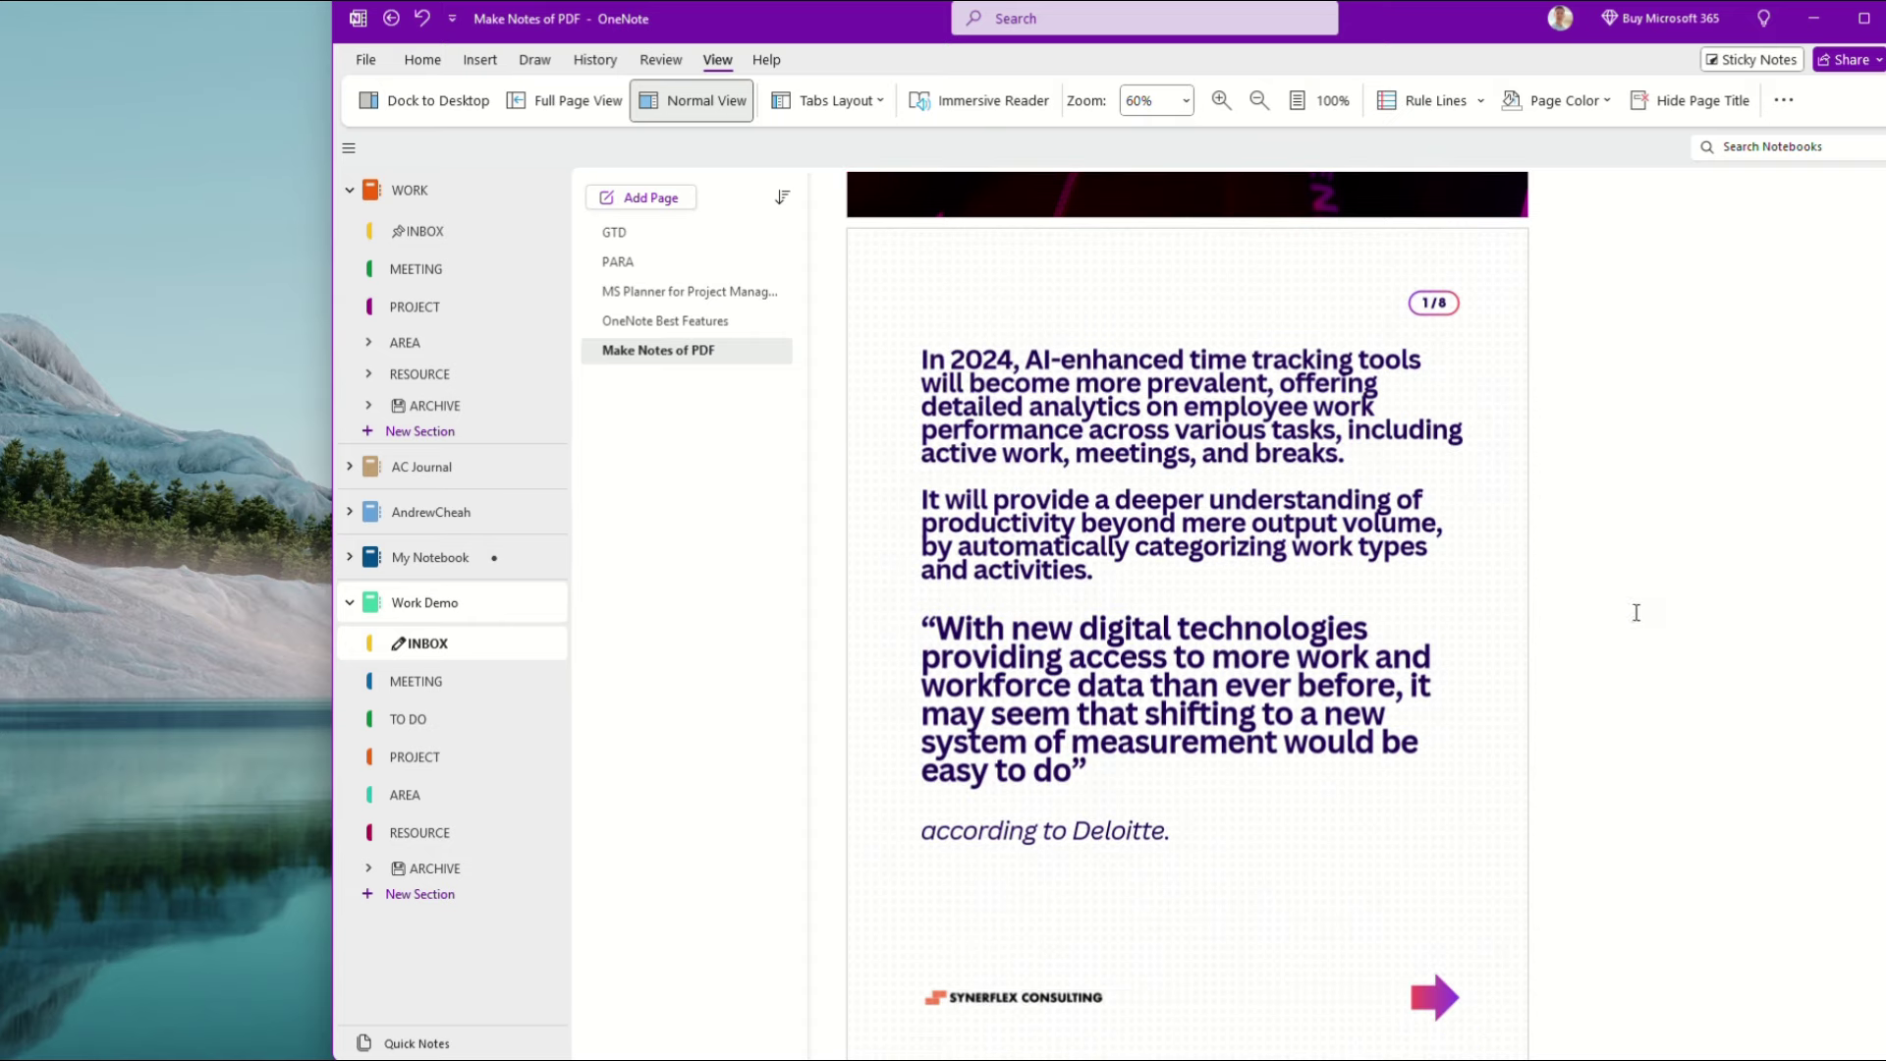
{"action": "scroll", "coordinate": [1186, 620], "scroll_direction": "up", "scroll_amount": 5}
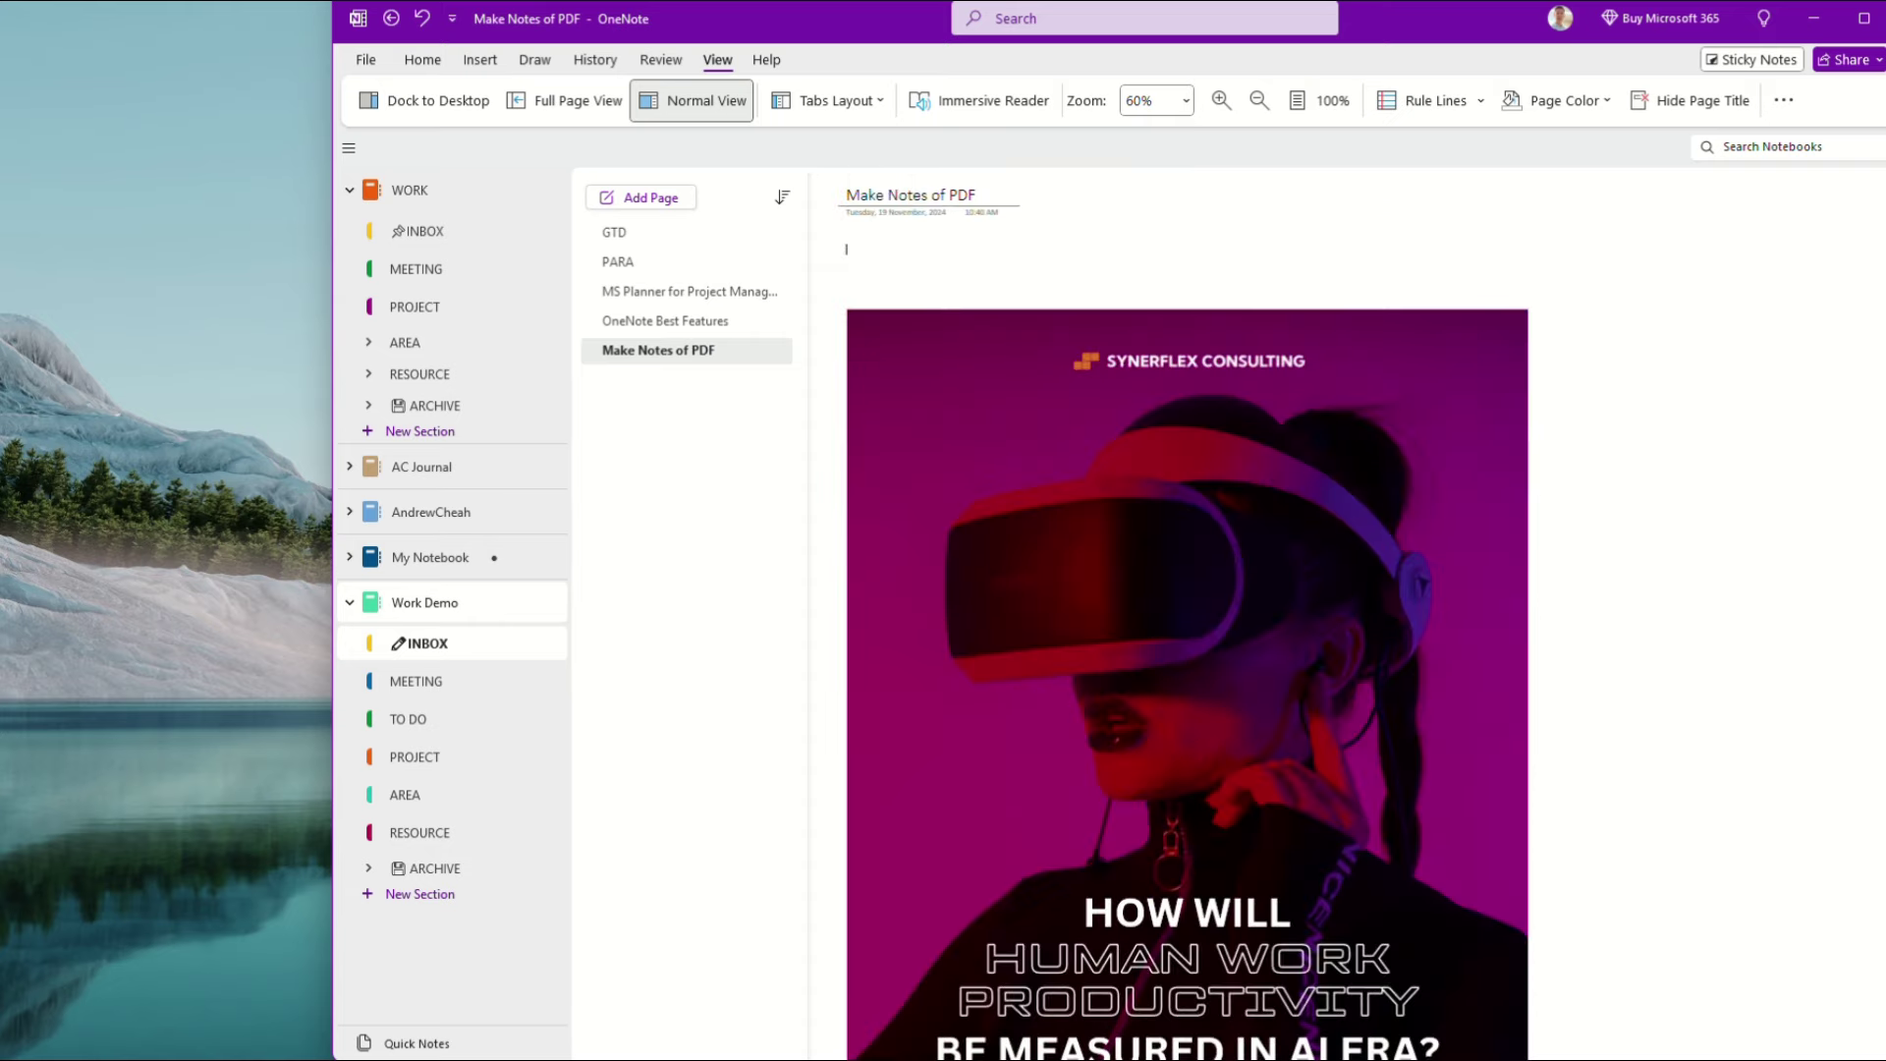
{"action": "scroll", "coordinate": [1186, 620], "scroll_direction": "down", "scroll_amount": 1}
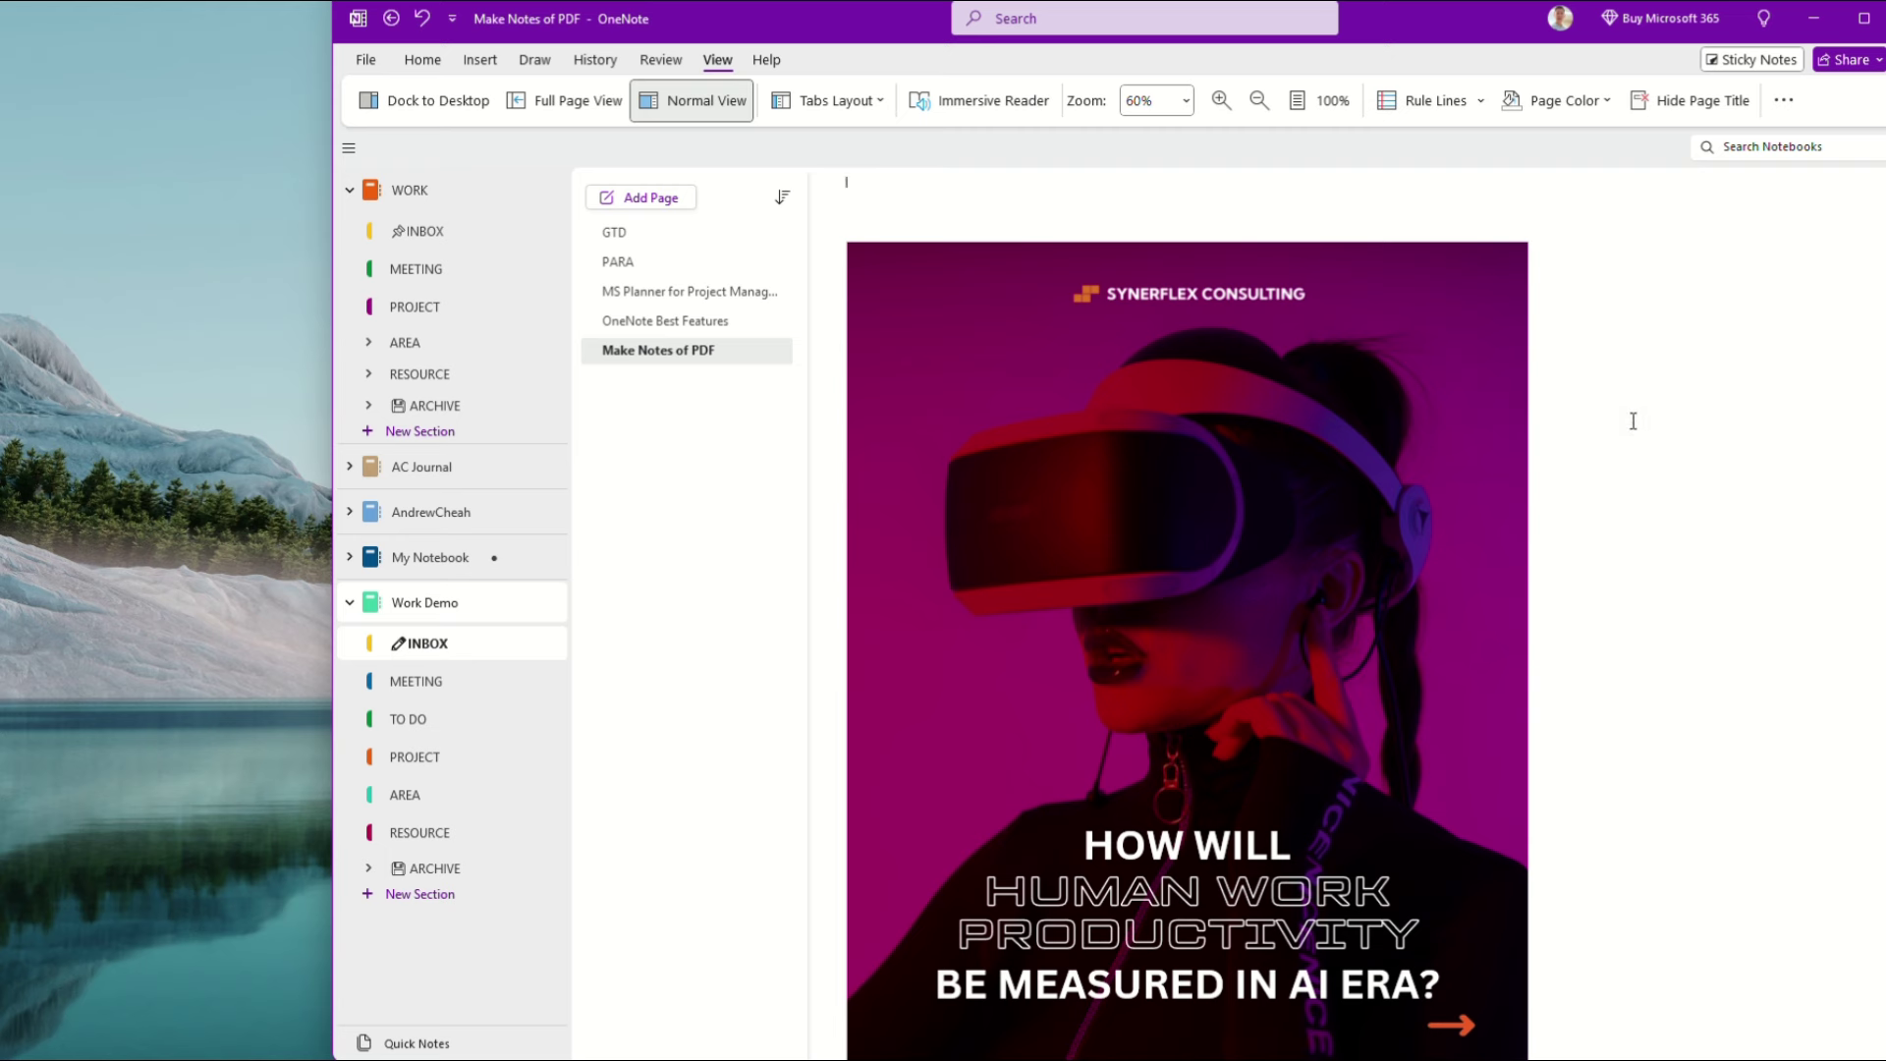
- Circle 'In 2024' on slide 1 with the Draw tab's red pen
{"action": "left_click", "coordinate": [536, 61]}
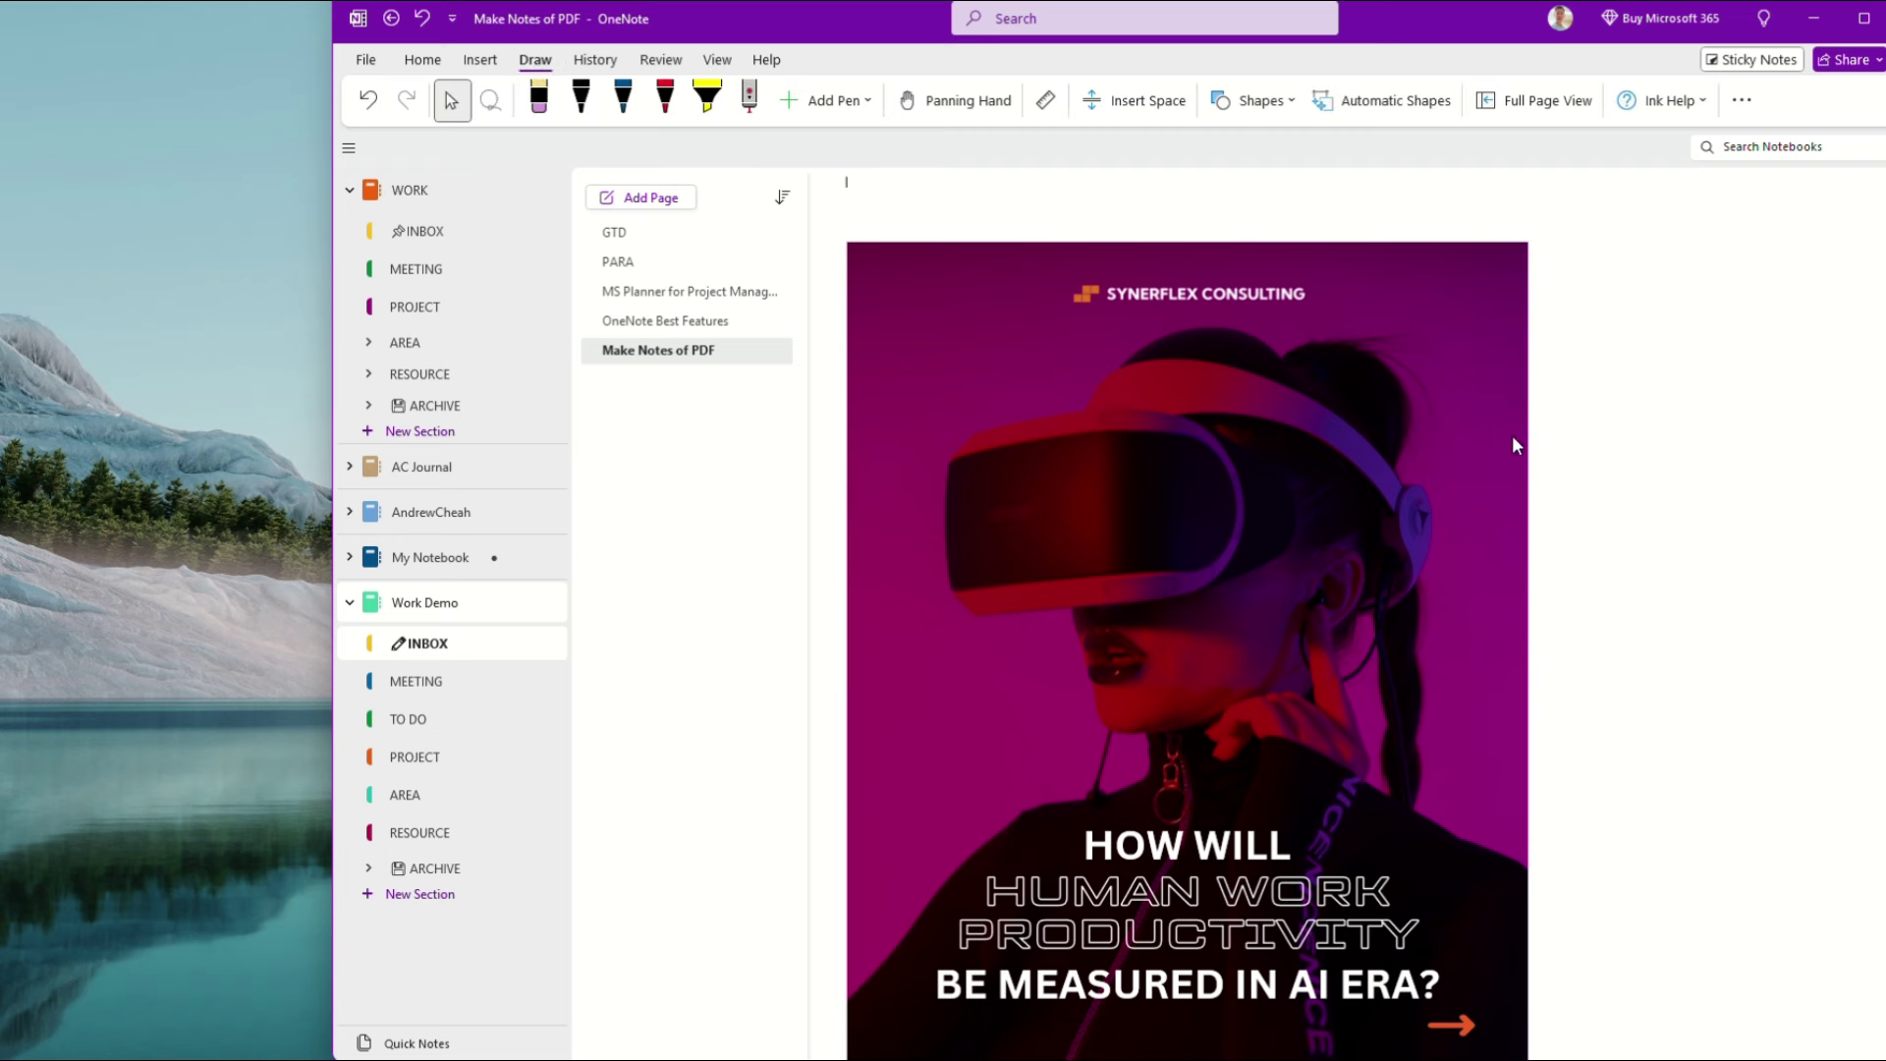
{"action": "scroll", "coordinate": [1575, 522], "scroll_direction": "down", "scroll_amount": 3}
{"action": "scroll", "coordinate": [1575, 521], "scroll_direction": "down", "scroll_amount": 3}
{"action": "scroll", "coordinate": [1574, 521], "scroll_direction": "down", "scroll_amount": 1}
{"action": "scroll", "coordinate": [1576, 523], "scroll_direction": "up", "scroll_amount": 1}
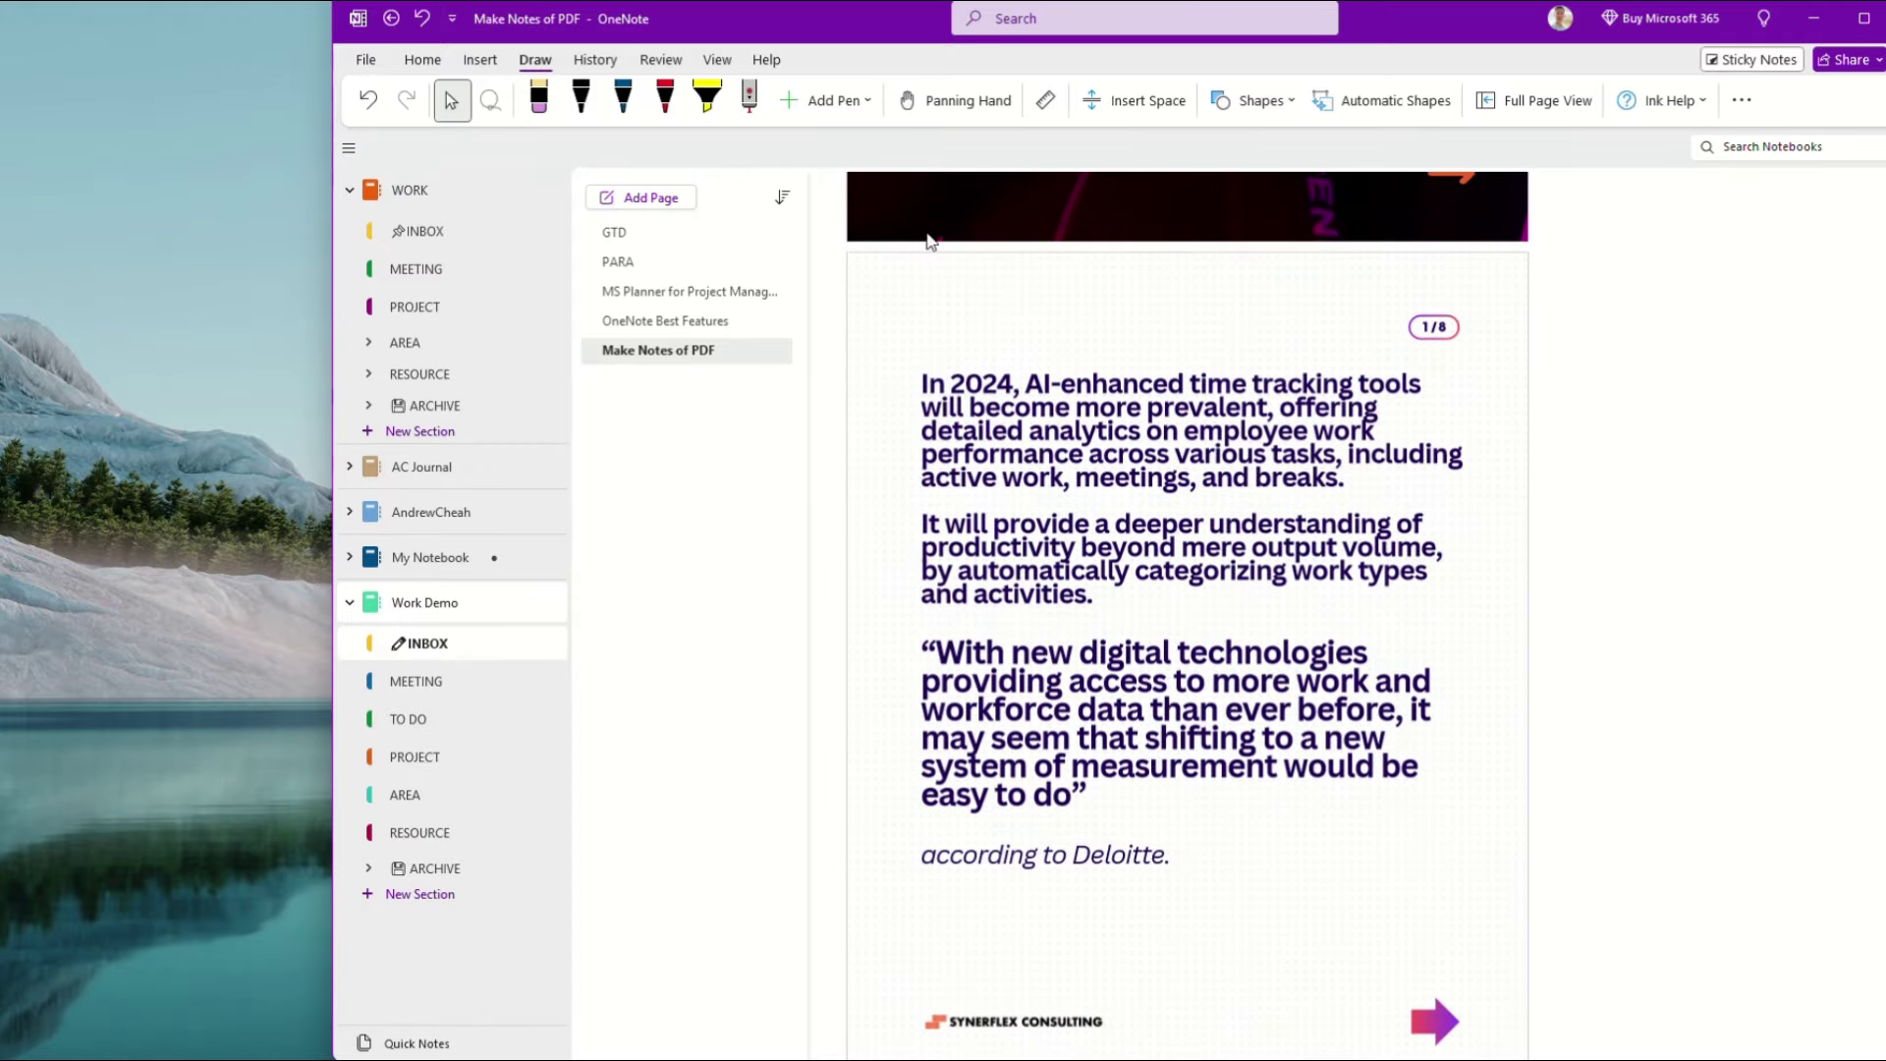
{"action": "left_click", "coordinate": [665, 98]}
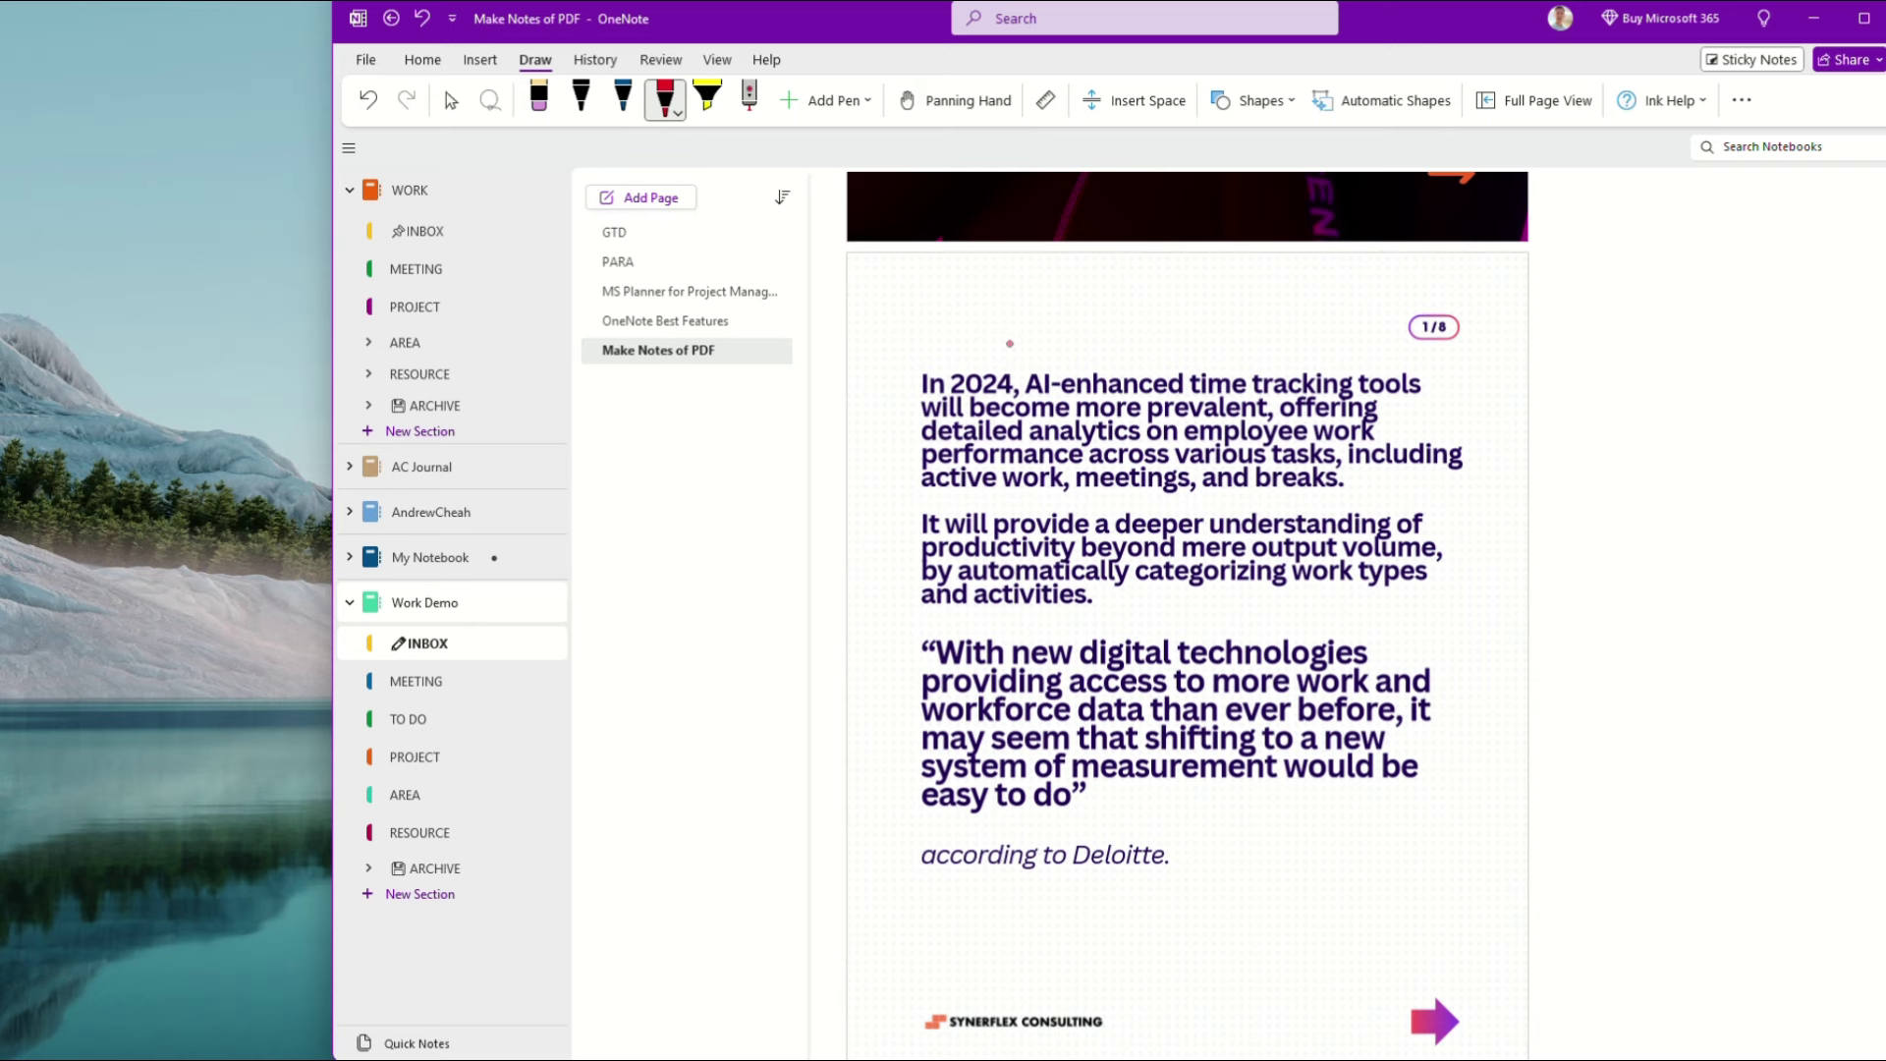
{"action": "left_click_drag", "start_coordinate": [981, 347], "coordinate": [977, 349]}
- Thicken the red pen and draw a curly bracket beside the first two paragraphs
{"action": "left_click", "coordinate": [675, 117]}
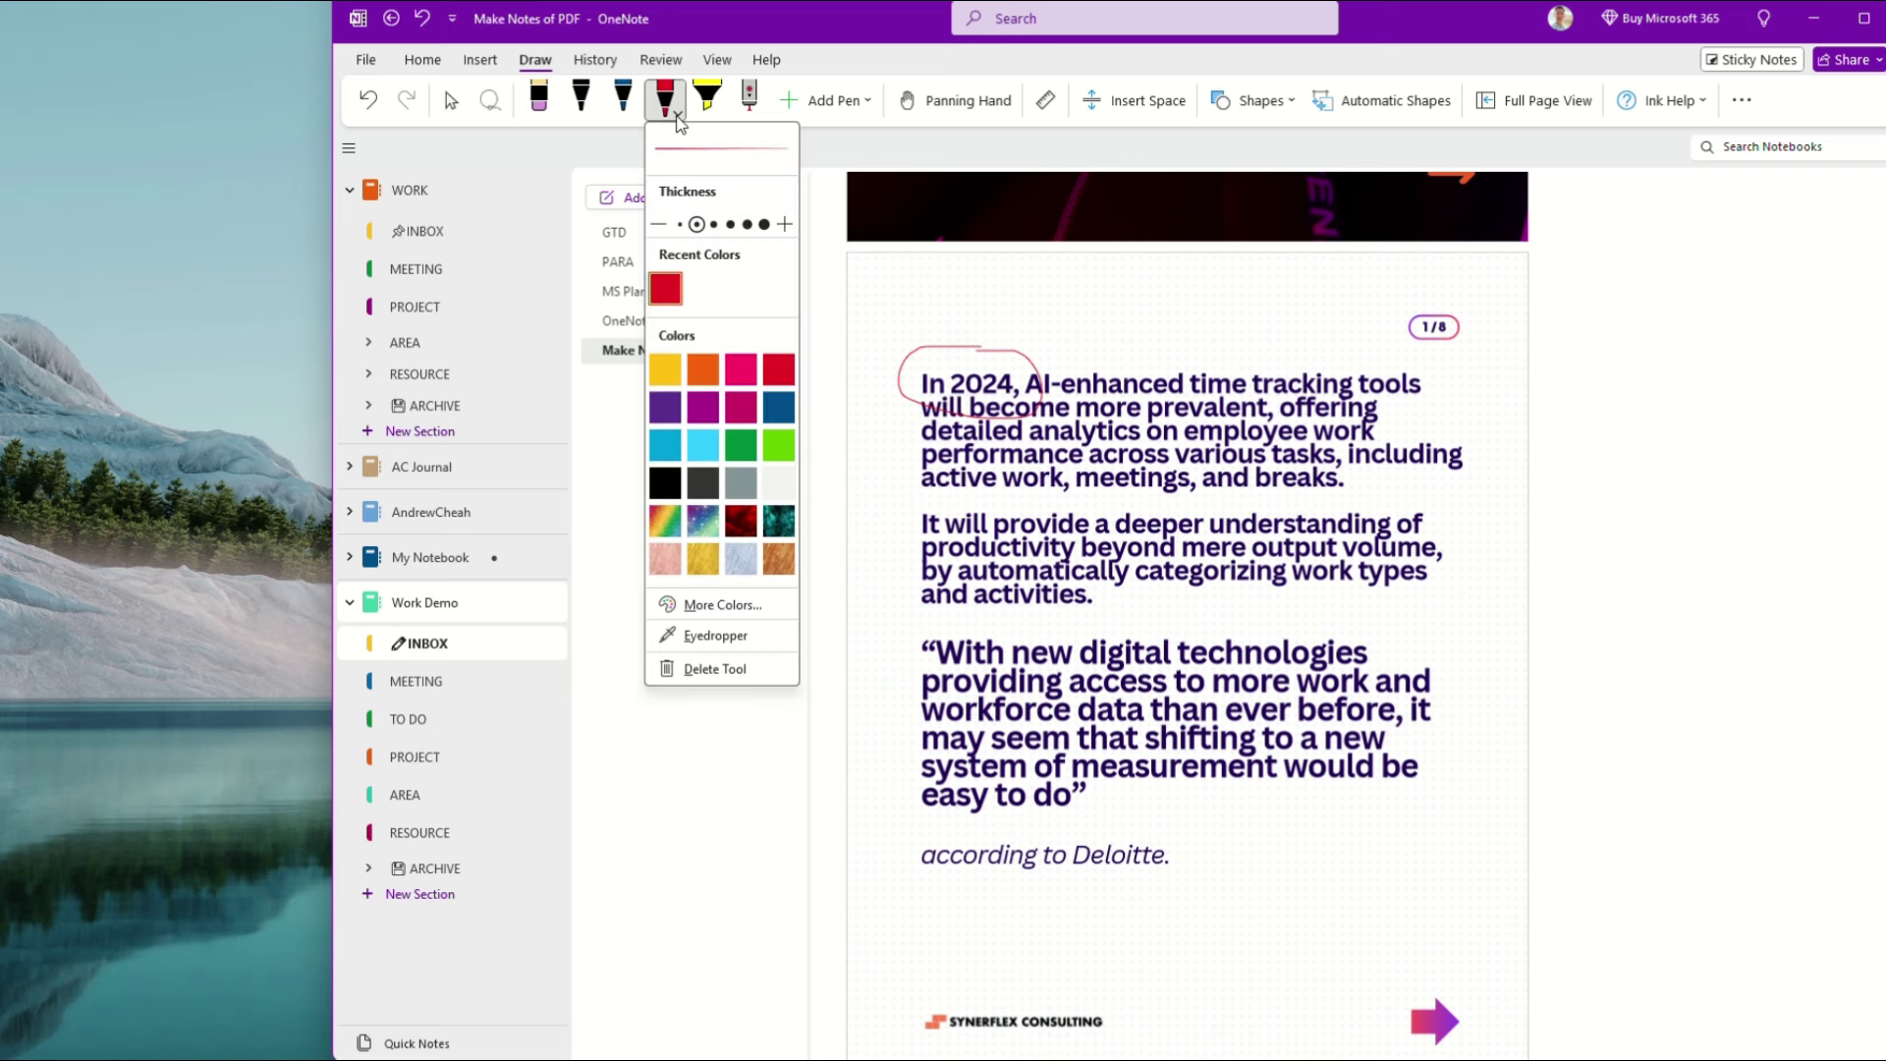
{"action": "left_click", "coordinate": [747, 224]}
{"action": "left_click", "coordinate": [1458, 392]}
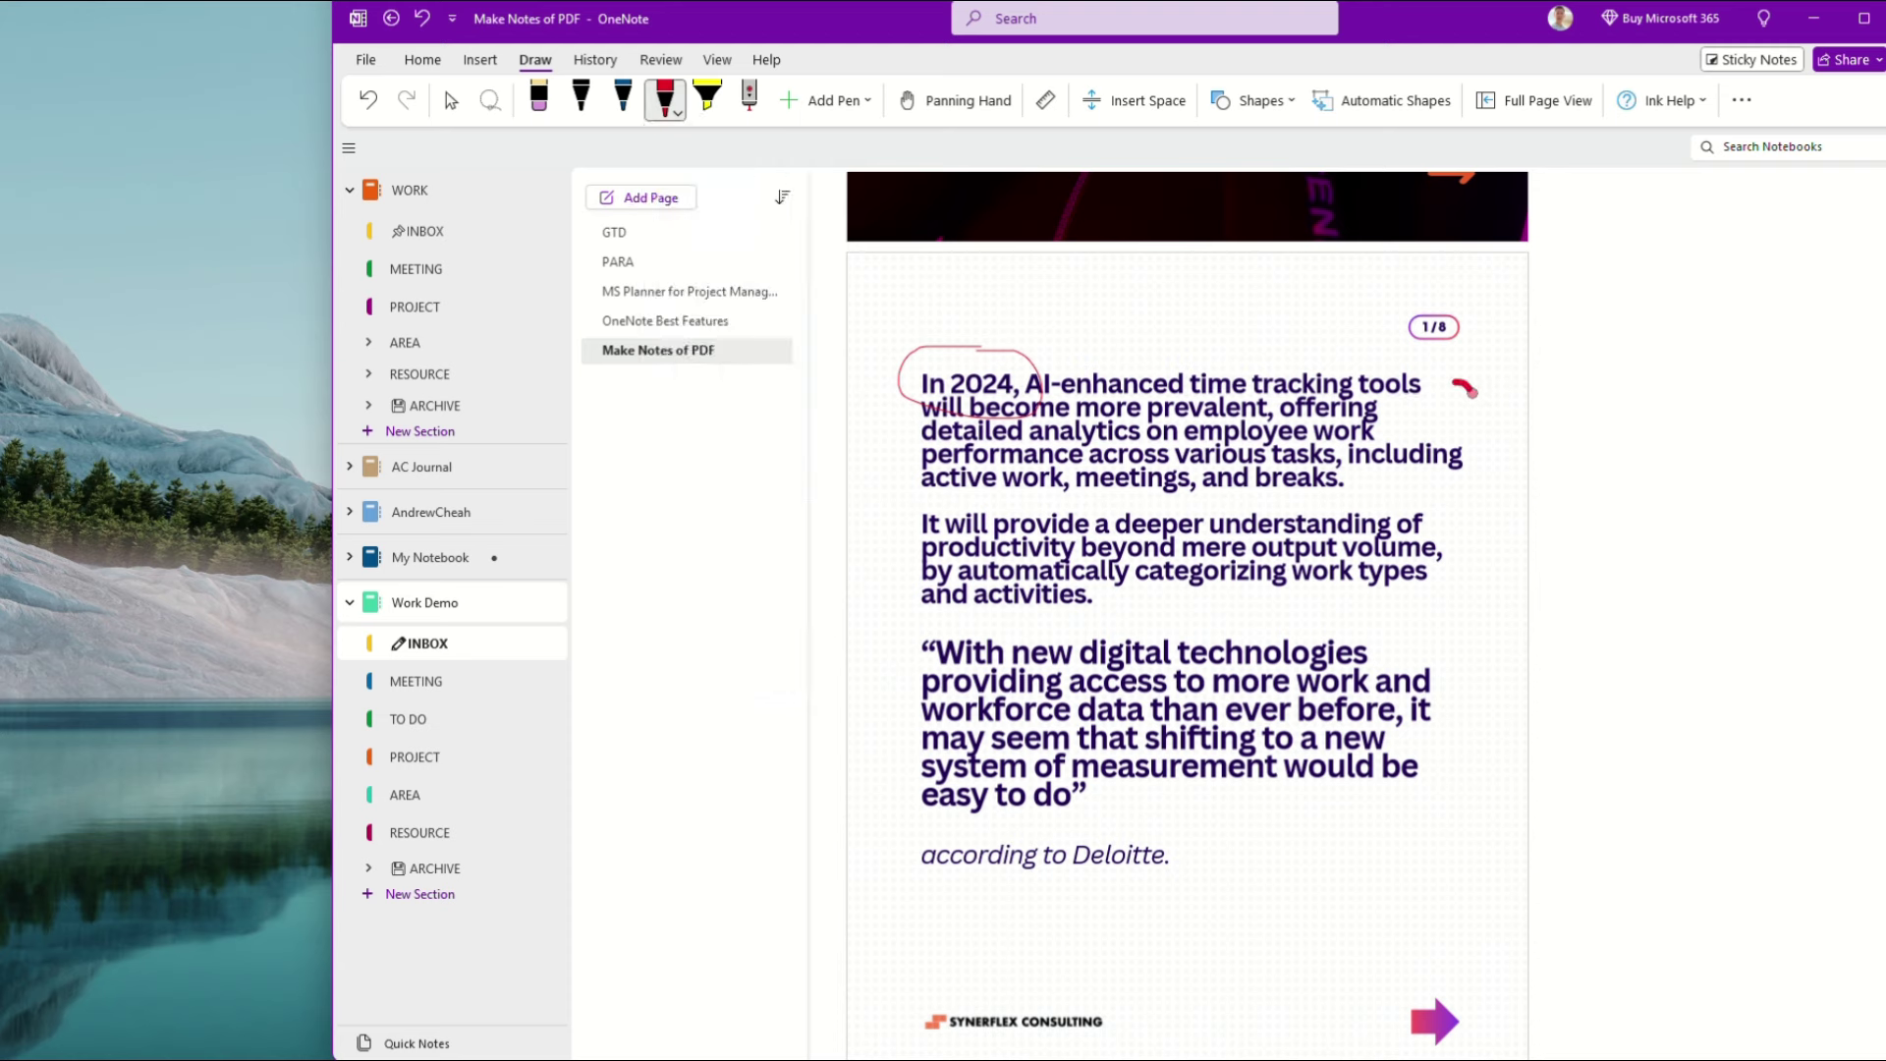
{"action": "left_click_drag", "start_coordinate": [1456, 380], "coordinate": [1466, 607]}
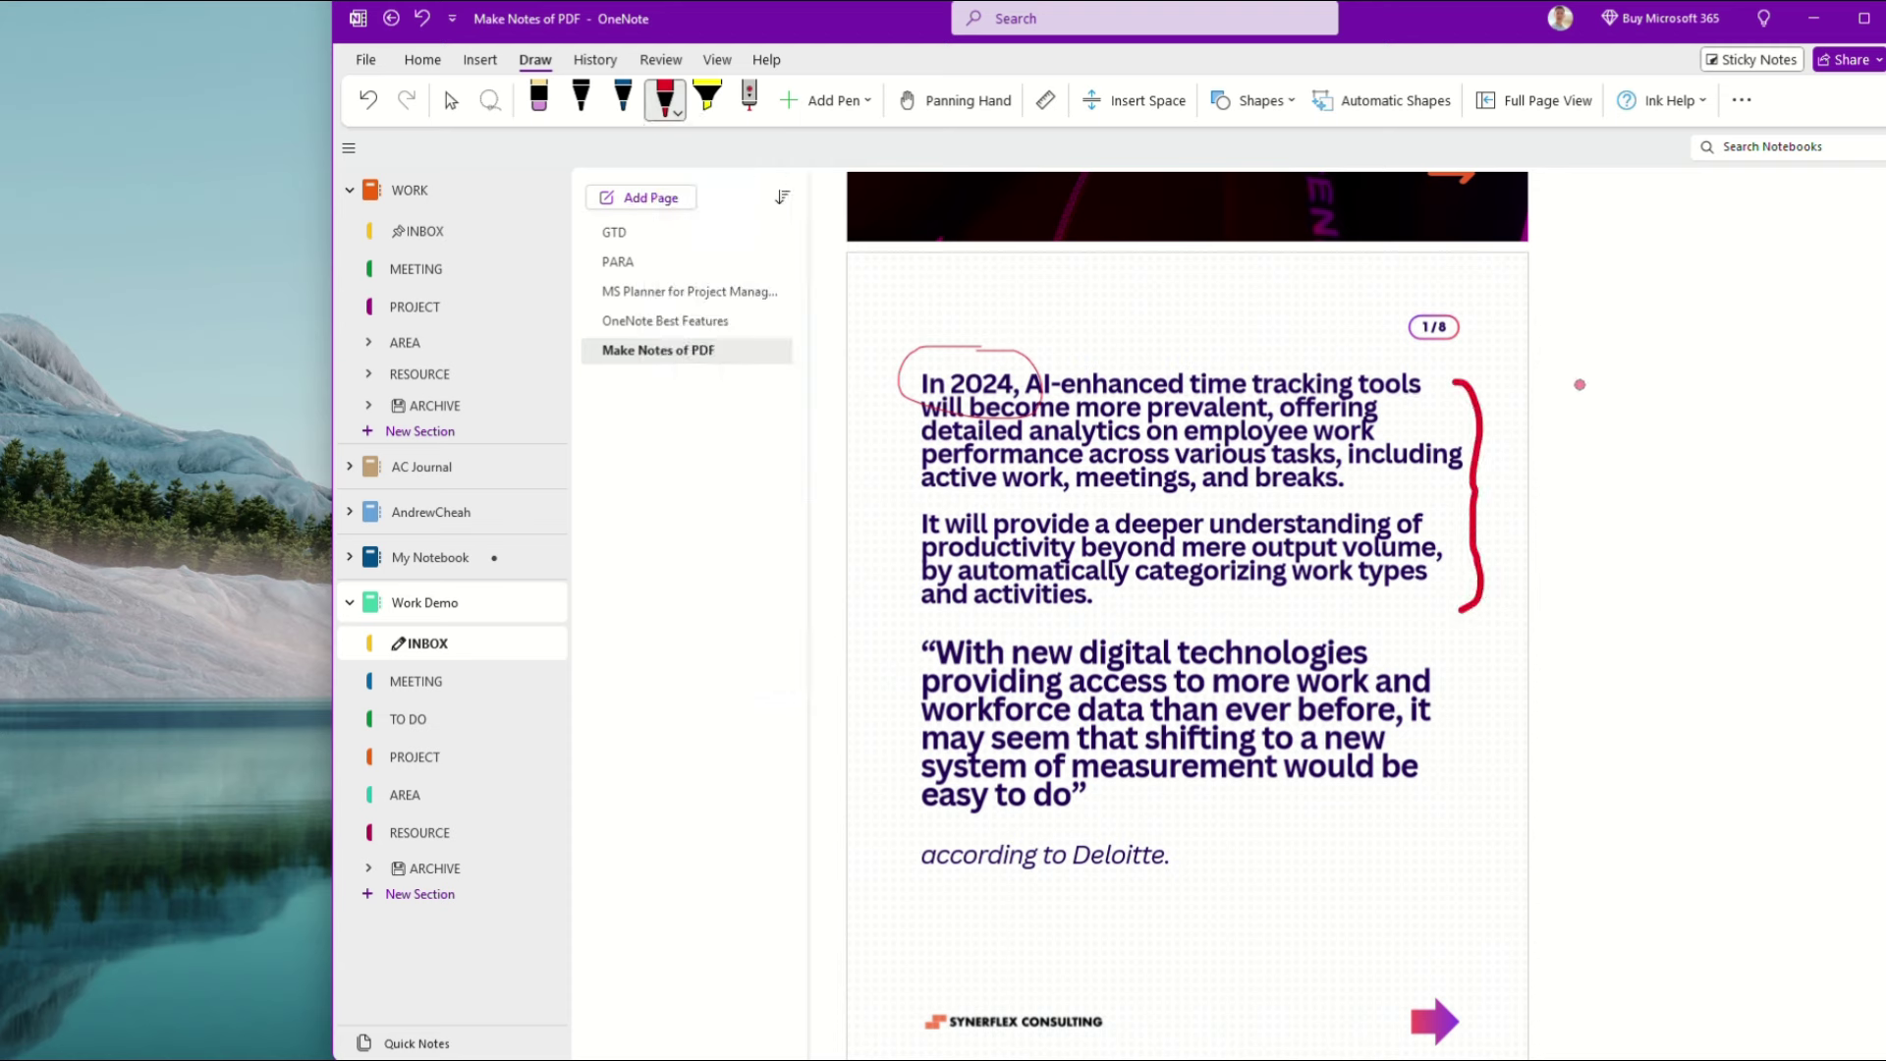
- Highlight 'active work' and 'With new digital technologies' in yellow with a thicker highlighter
{"action": "left_click", "coordinate": [708, 97]}
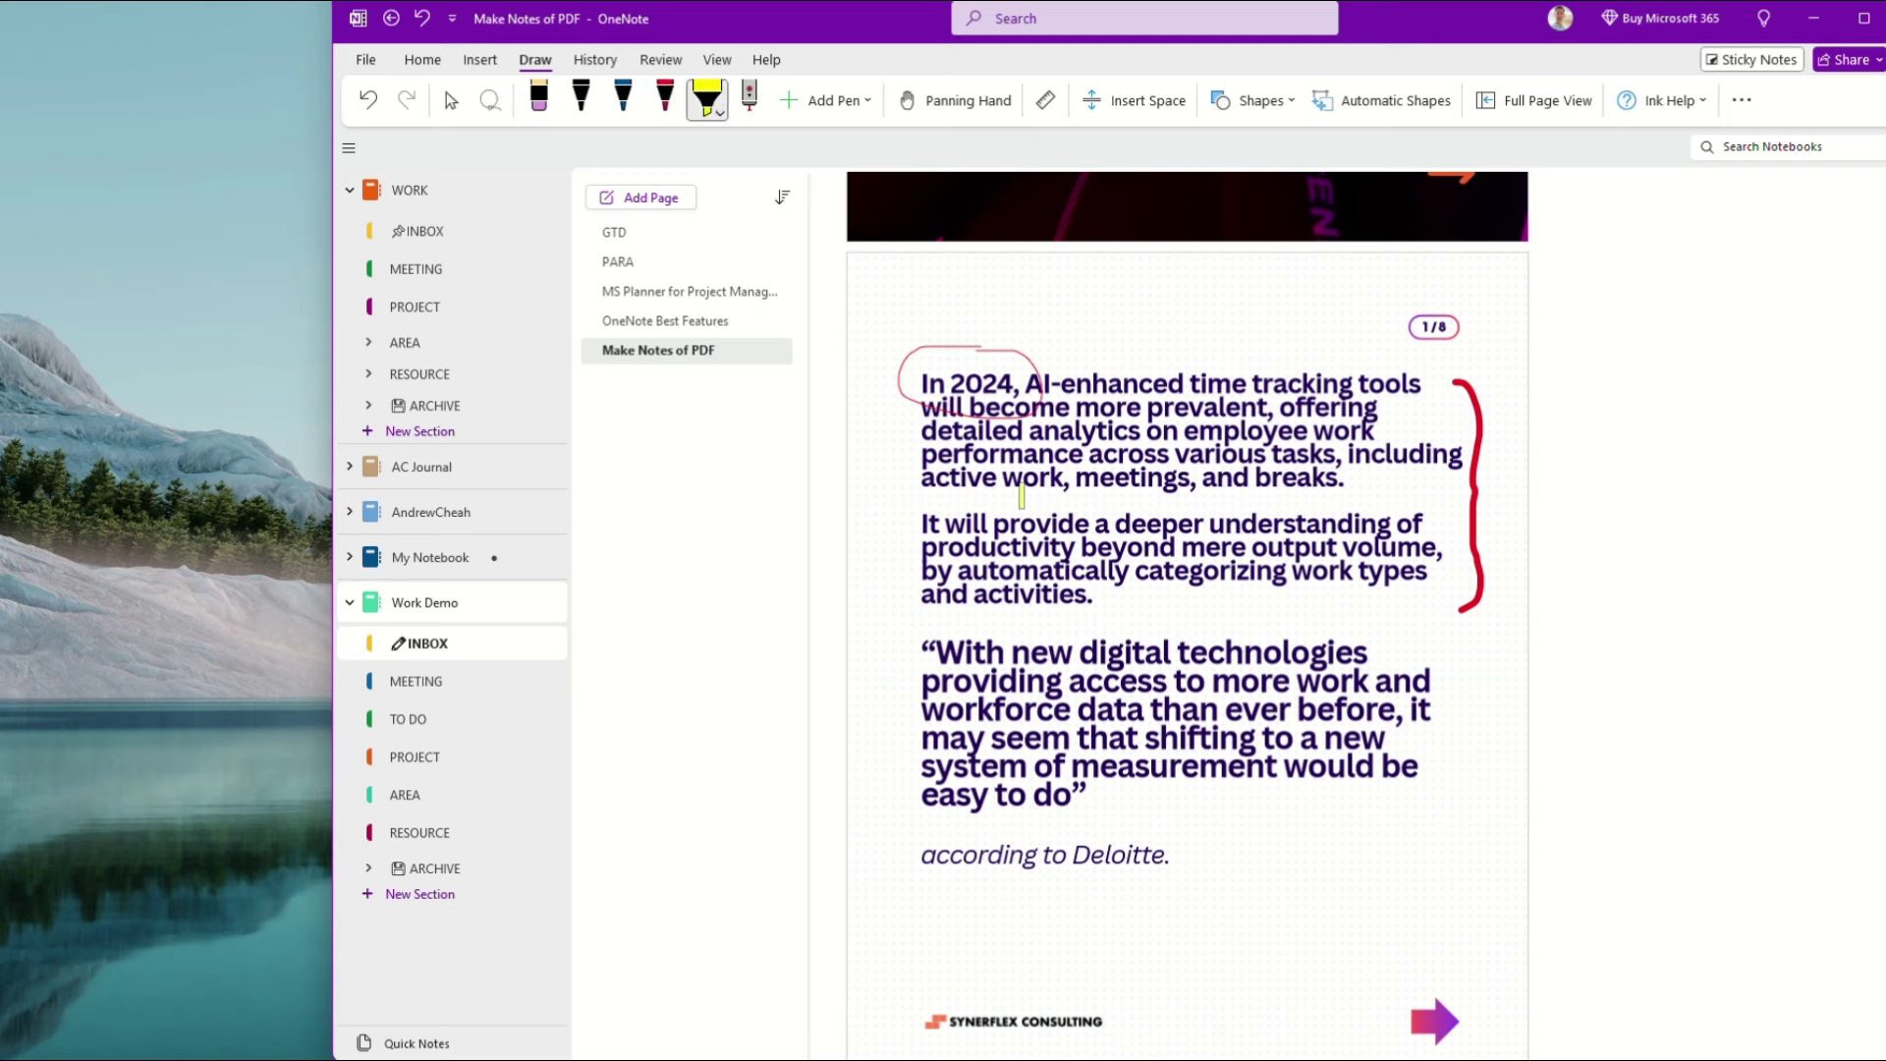
{"action": "left_click_drag", "start_coordinate": [929, 479], "coordinate": [1067, 479]}
{"action": "left_click", "coordinate": [721, 126]}
{"action": "left_click", "coordinate": [785, 222]}
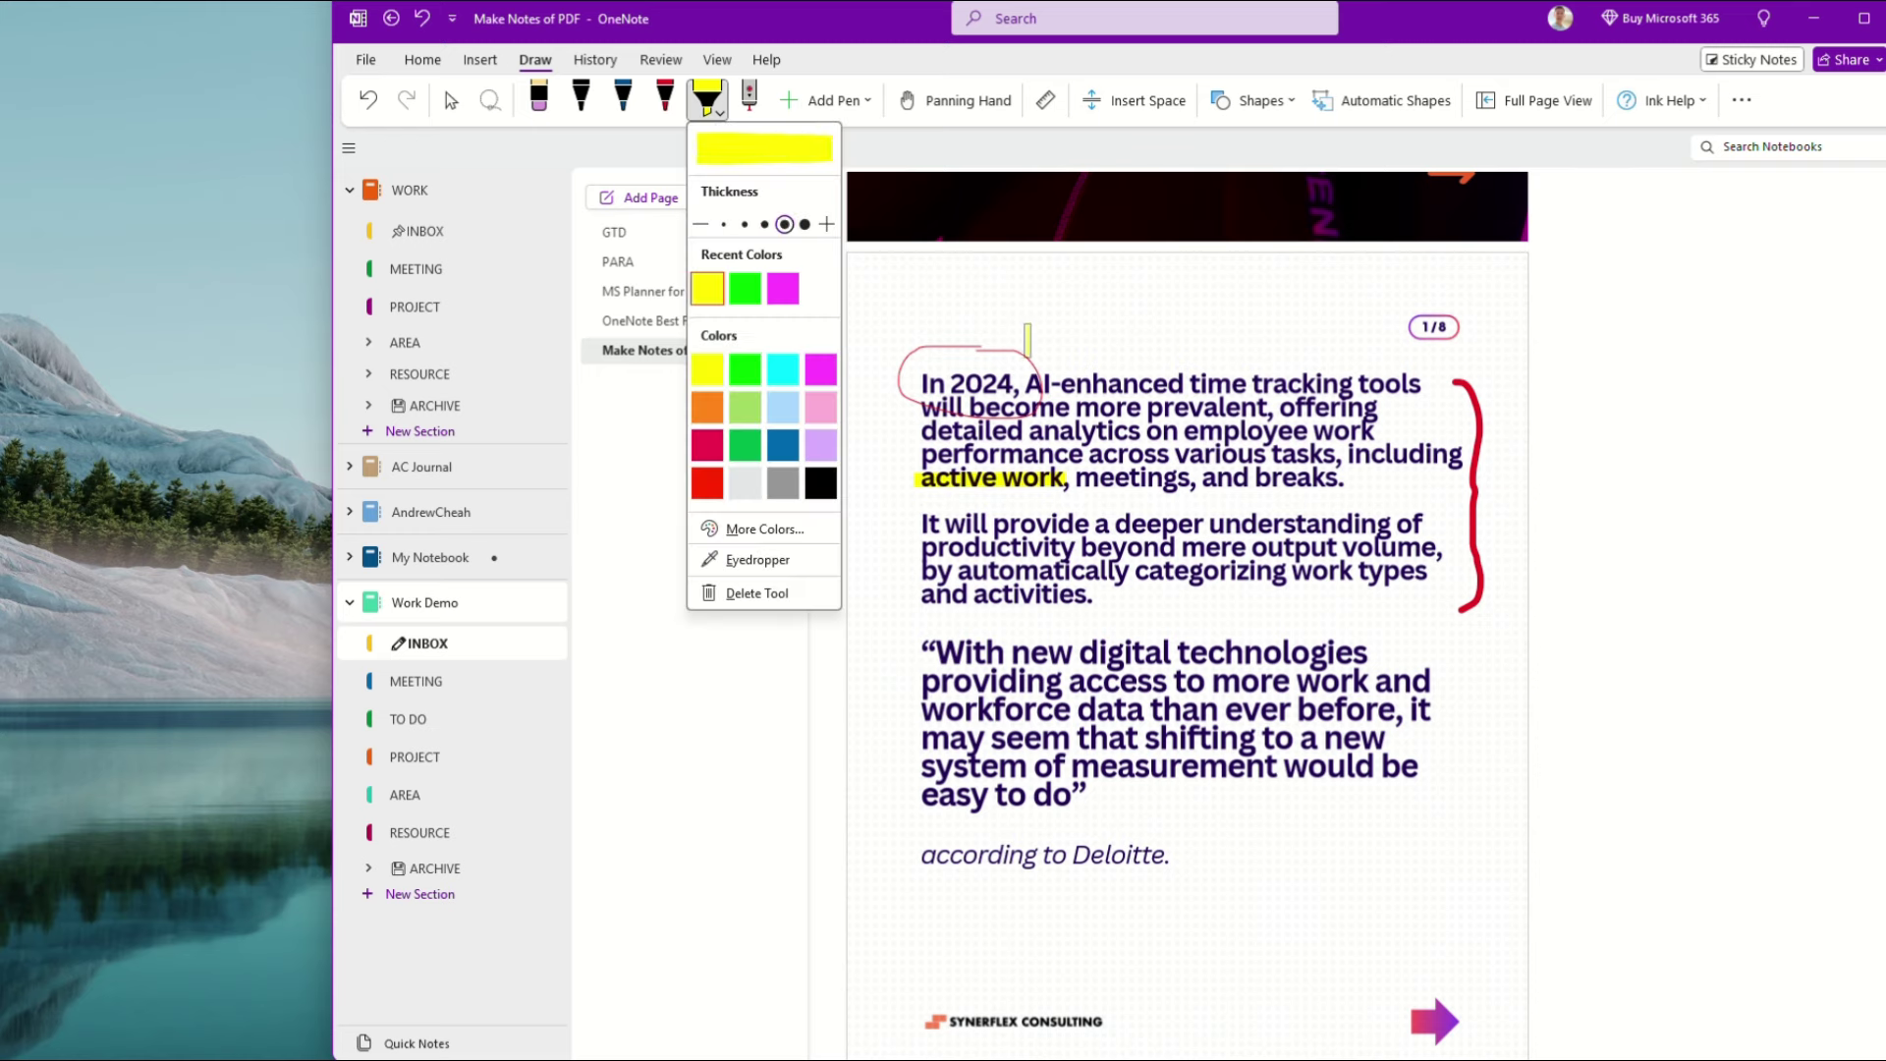
{"action": "left_click", "coordinate": [953, 663]}
{"action": "left_click_drag", "start_coordinate": [931, 654], "coordinate": [1370, 652]}
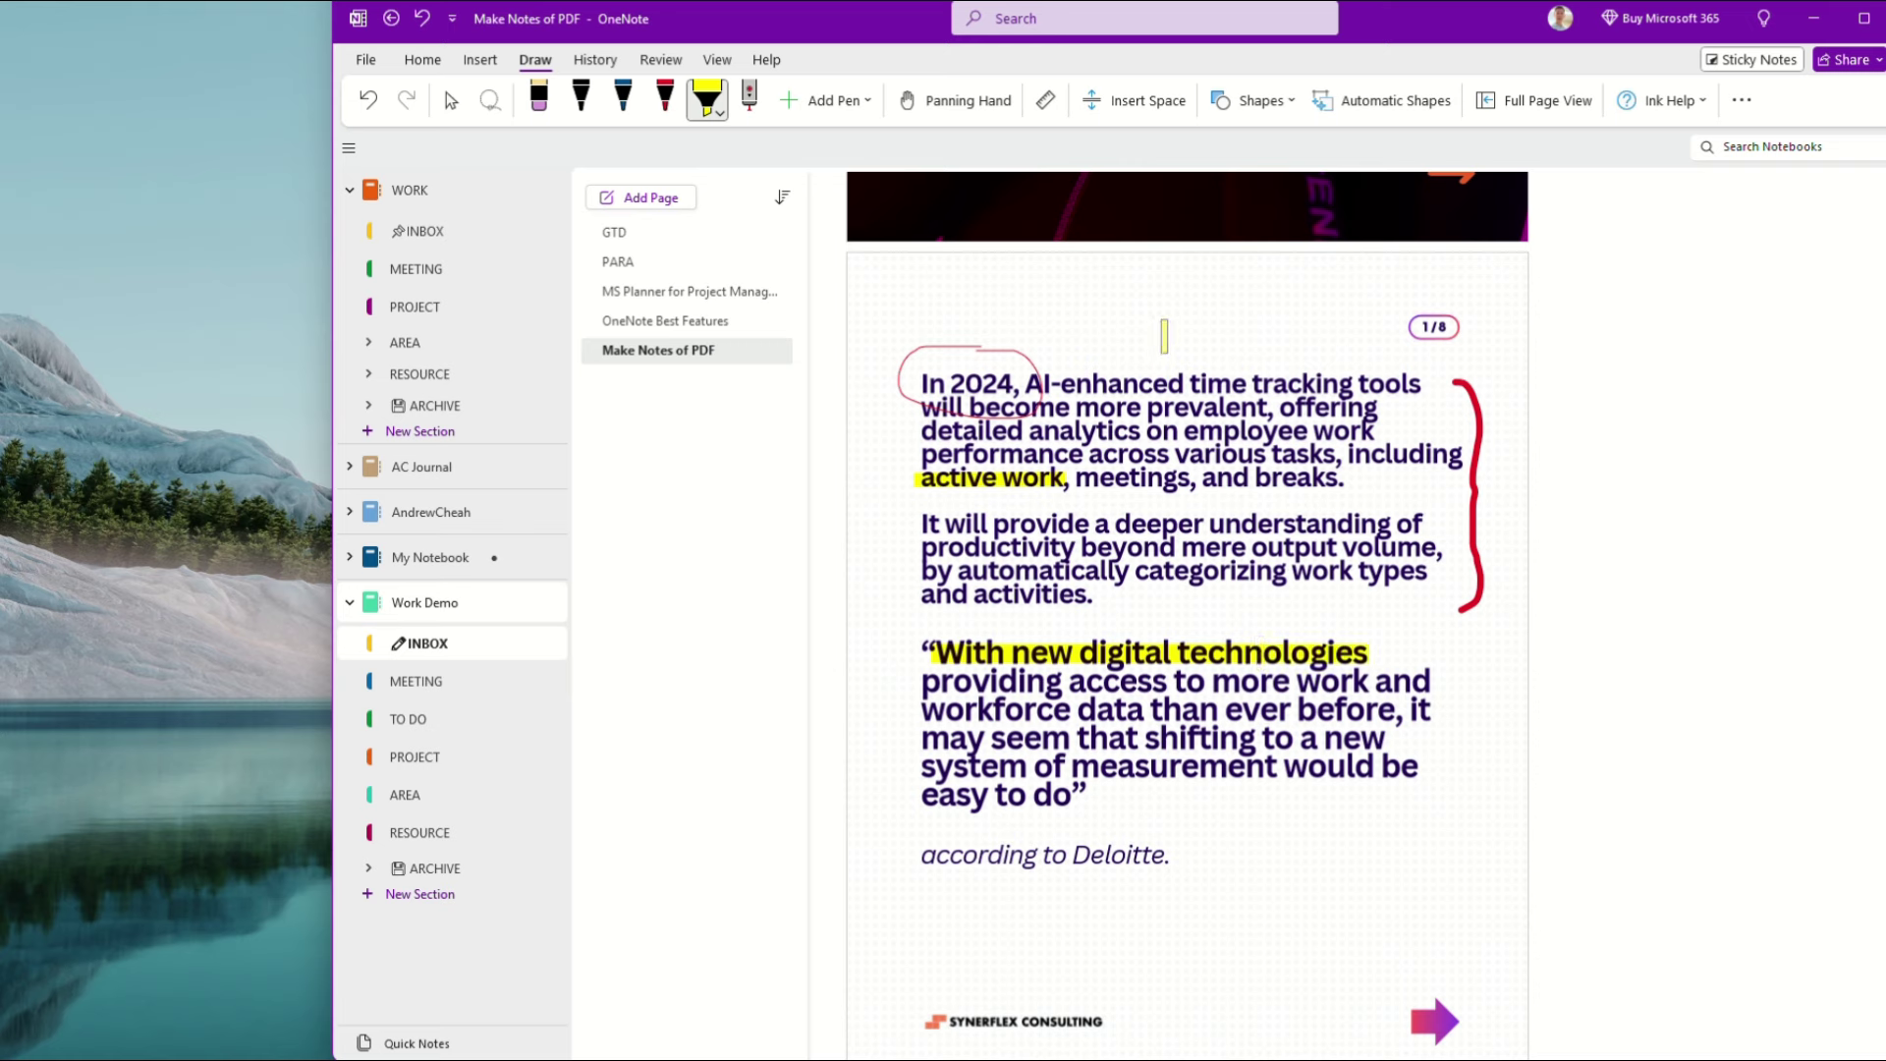
- Switch the highlighter to green and highlight 'workforce data'
{"action": "left_click", "coordinate": [721, 126]}
{"action": "left_click", "coordinate": [746, 298]}
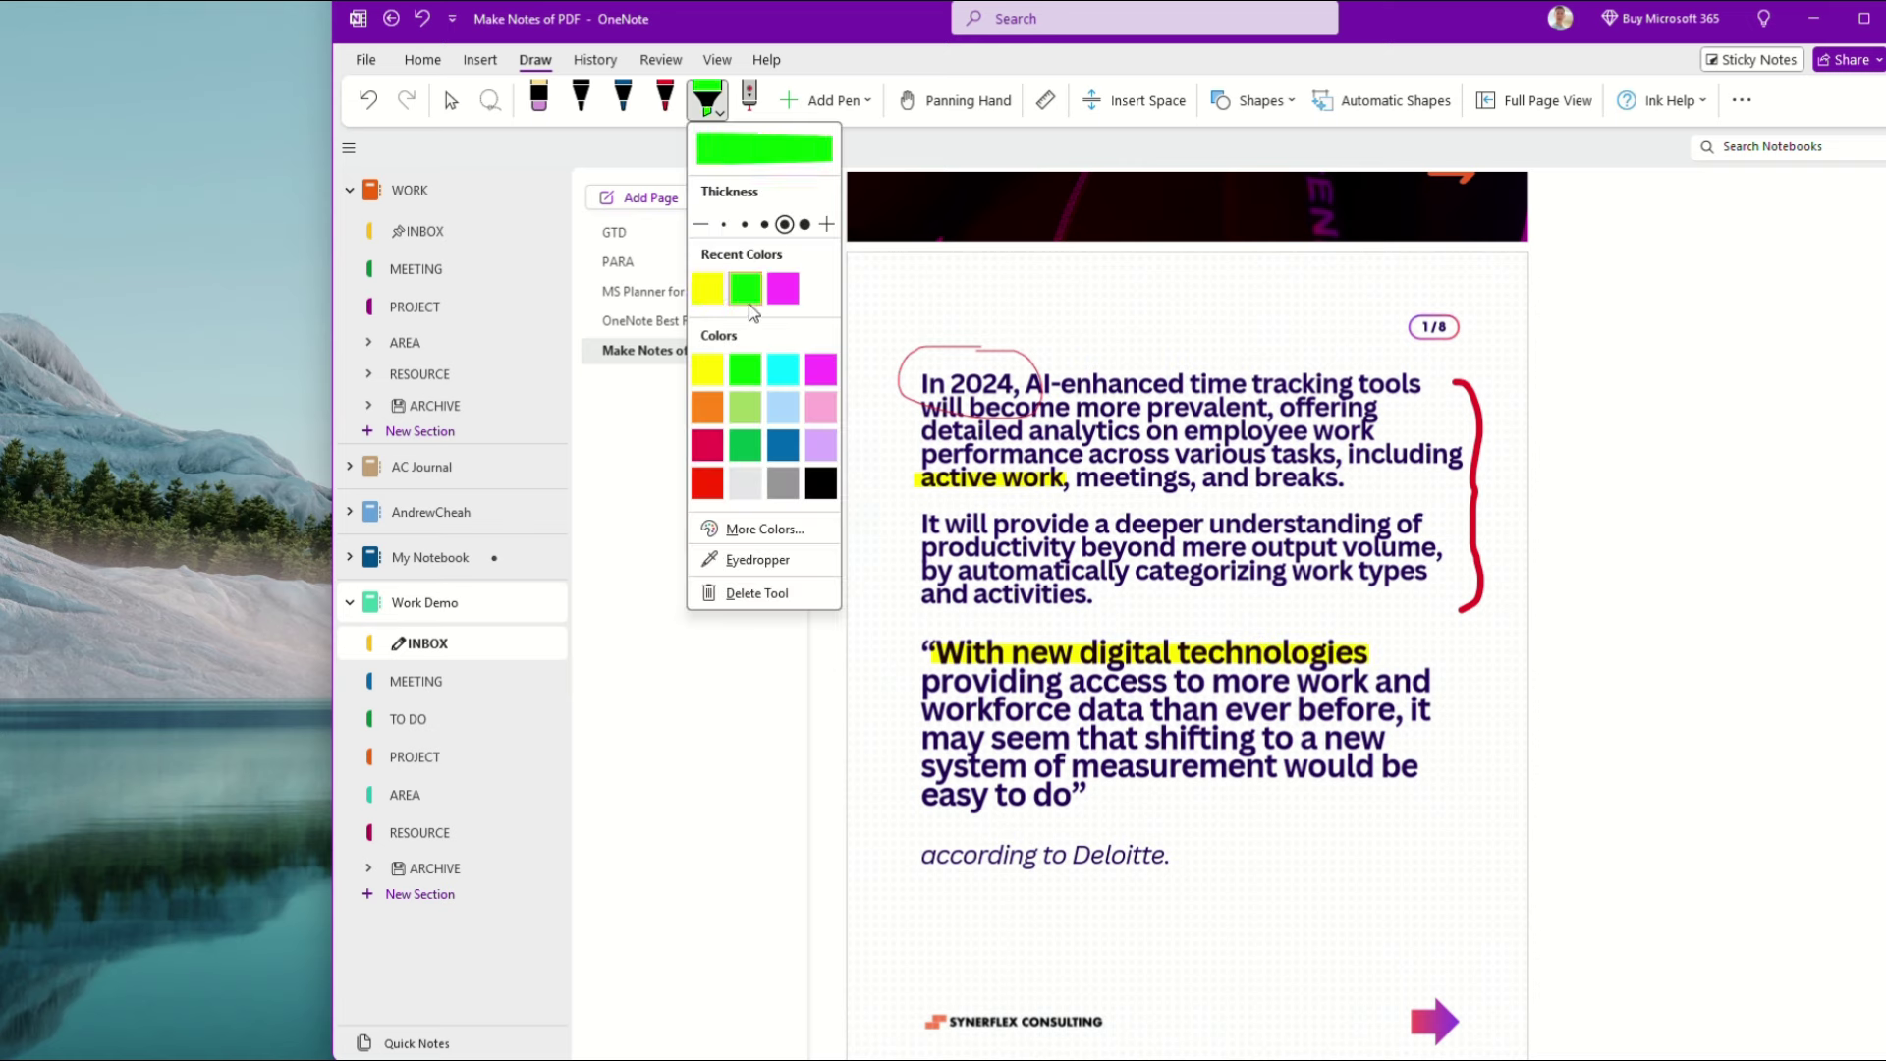
{"action": "left_click", "coordinate": [928, 709]}
{"action": "left_click_drag", "start_coordinate": [922, 708], "coordinate": [1150, 709]}
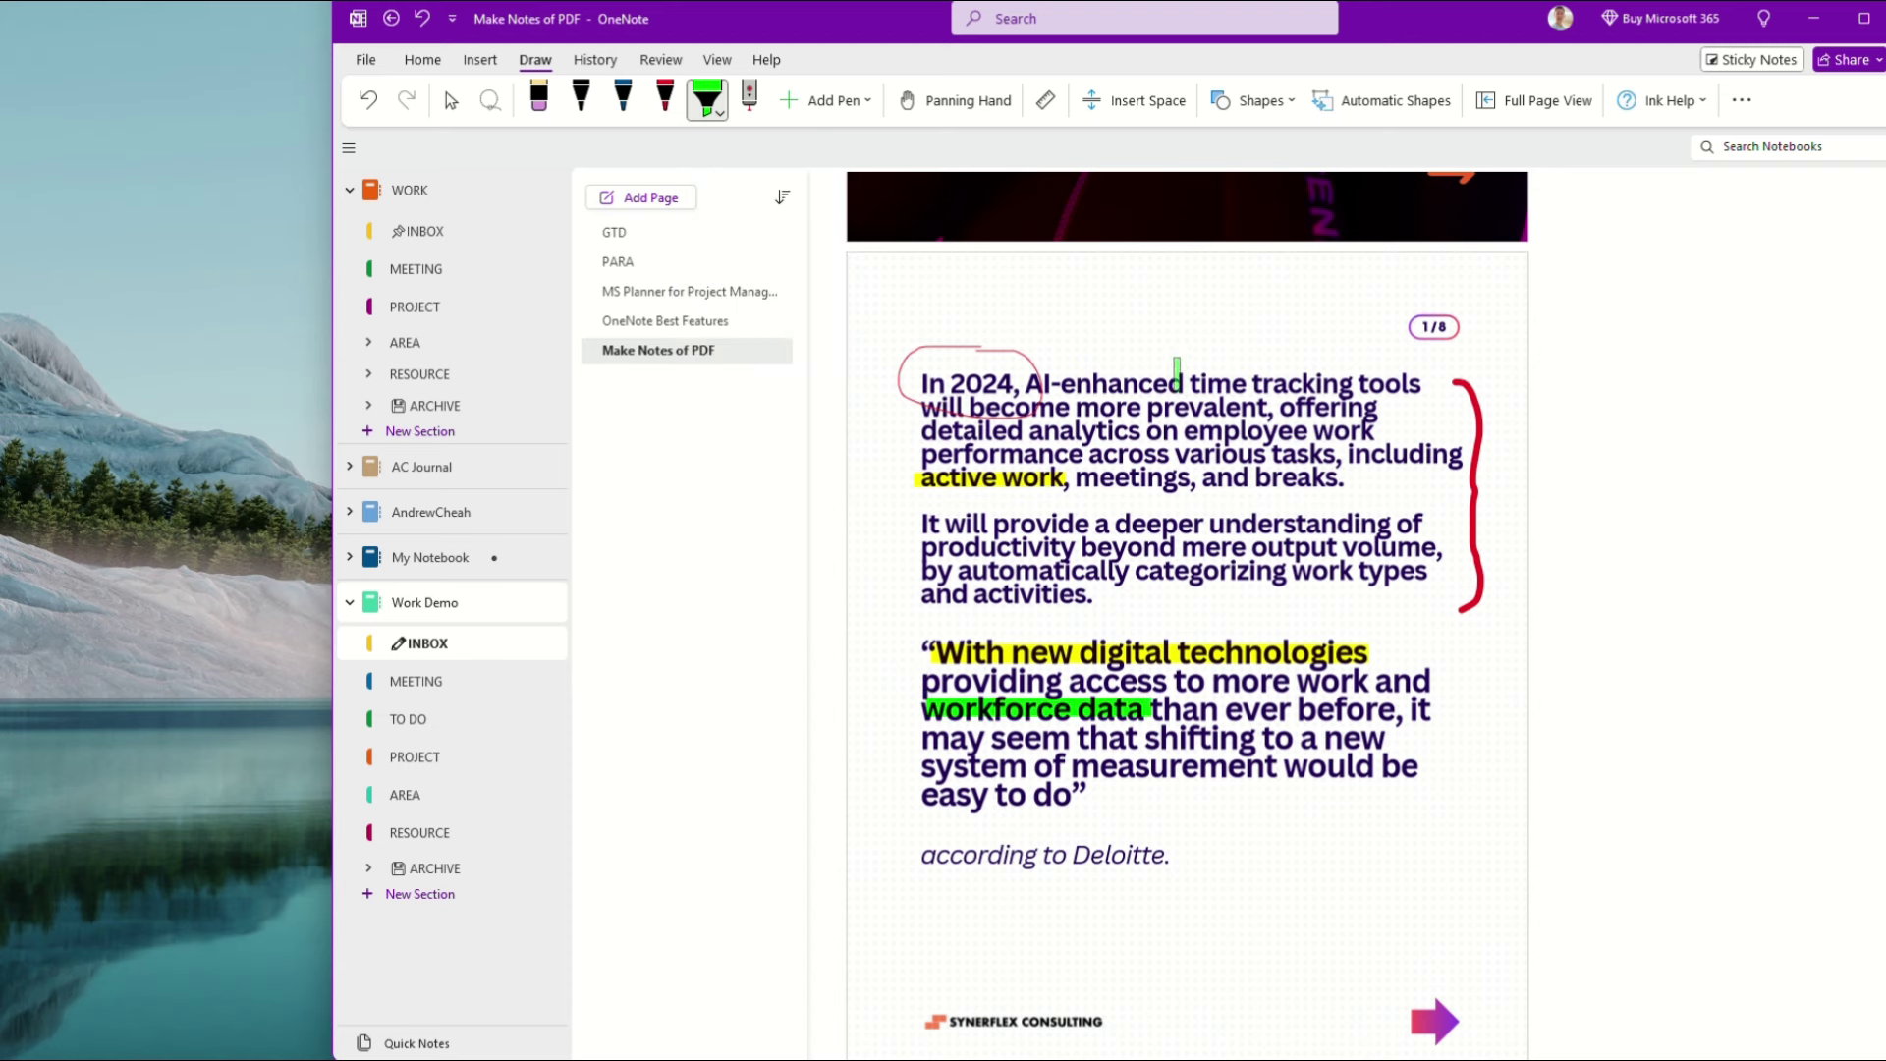
- Reset the highlighter to yellow and erase the red bracket beside the paragraphs
{"action": "left_click", "coordinate": [717, 111]}
{"action": "left_click", "coordinate": [746, 289]}
{"action": "left_click", "coordinate": [538, 101]}
{"action": "left_click", "coordinate": [1478, 417]}
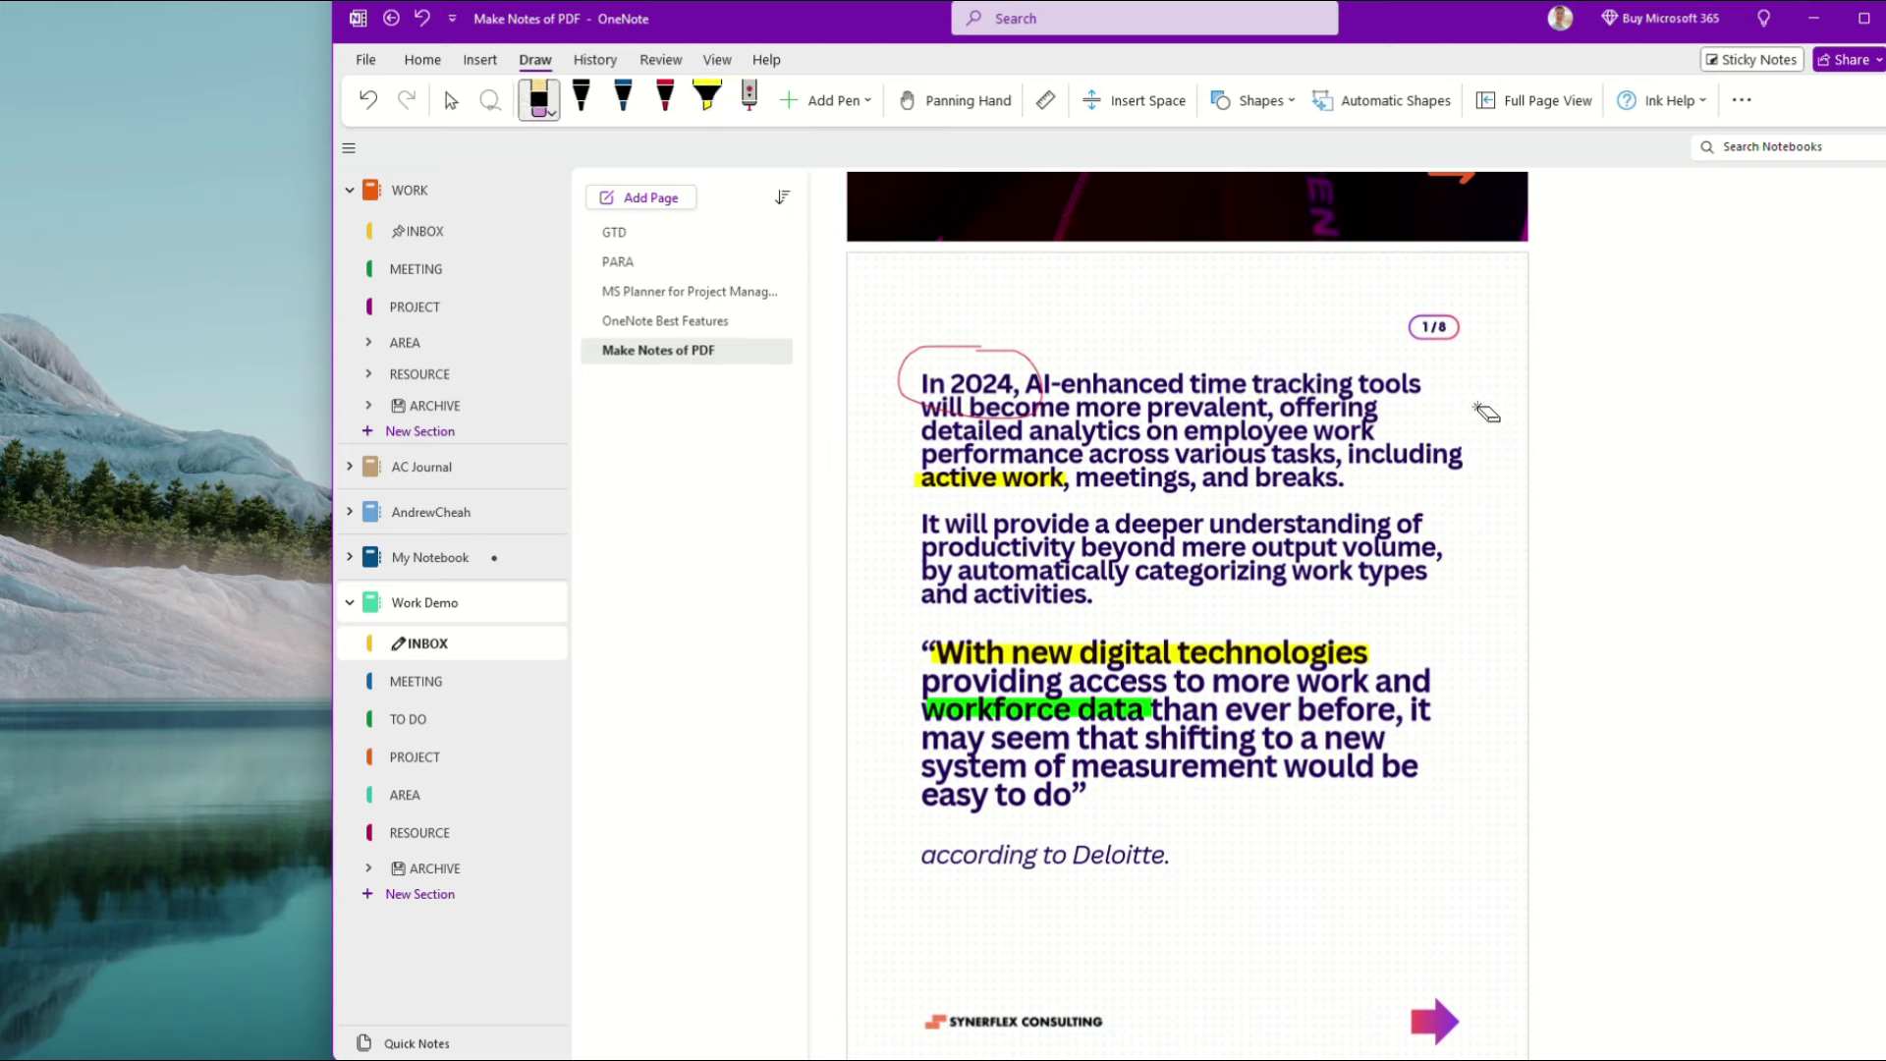
- With the red pen, underline 'breaks.', draw an arrow at the paragraph, and handwrite a change note
{"action": "left_click", "coordinate": [665, 100]}
{"action": "left_click_drag", "start_coordinate": [1257, 506], "coordinate": [1350, 507]}
{"action": "left_click_drag", "start_coordinate": [1457, 410], "coordinate": [1629, 350]}
{"action": "left_click_drag", "start_coordinate": [1476, 387], "coordinate": [1522, 428]}
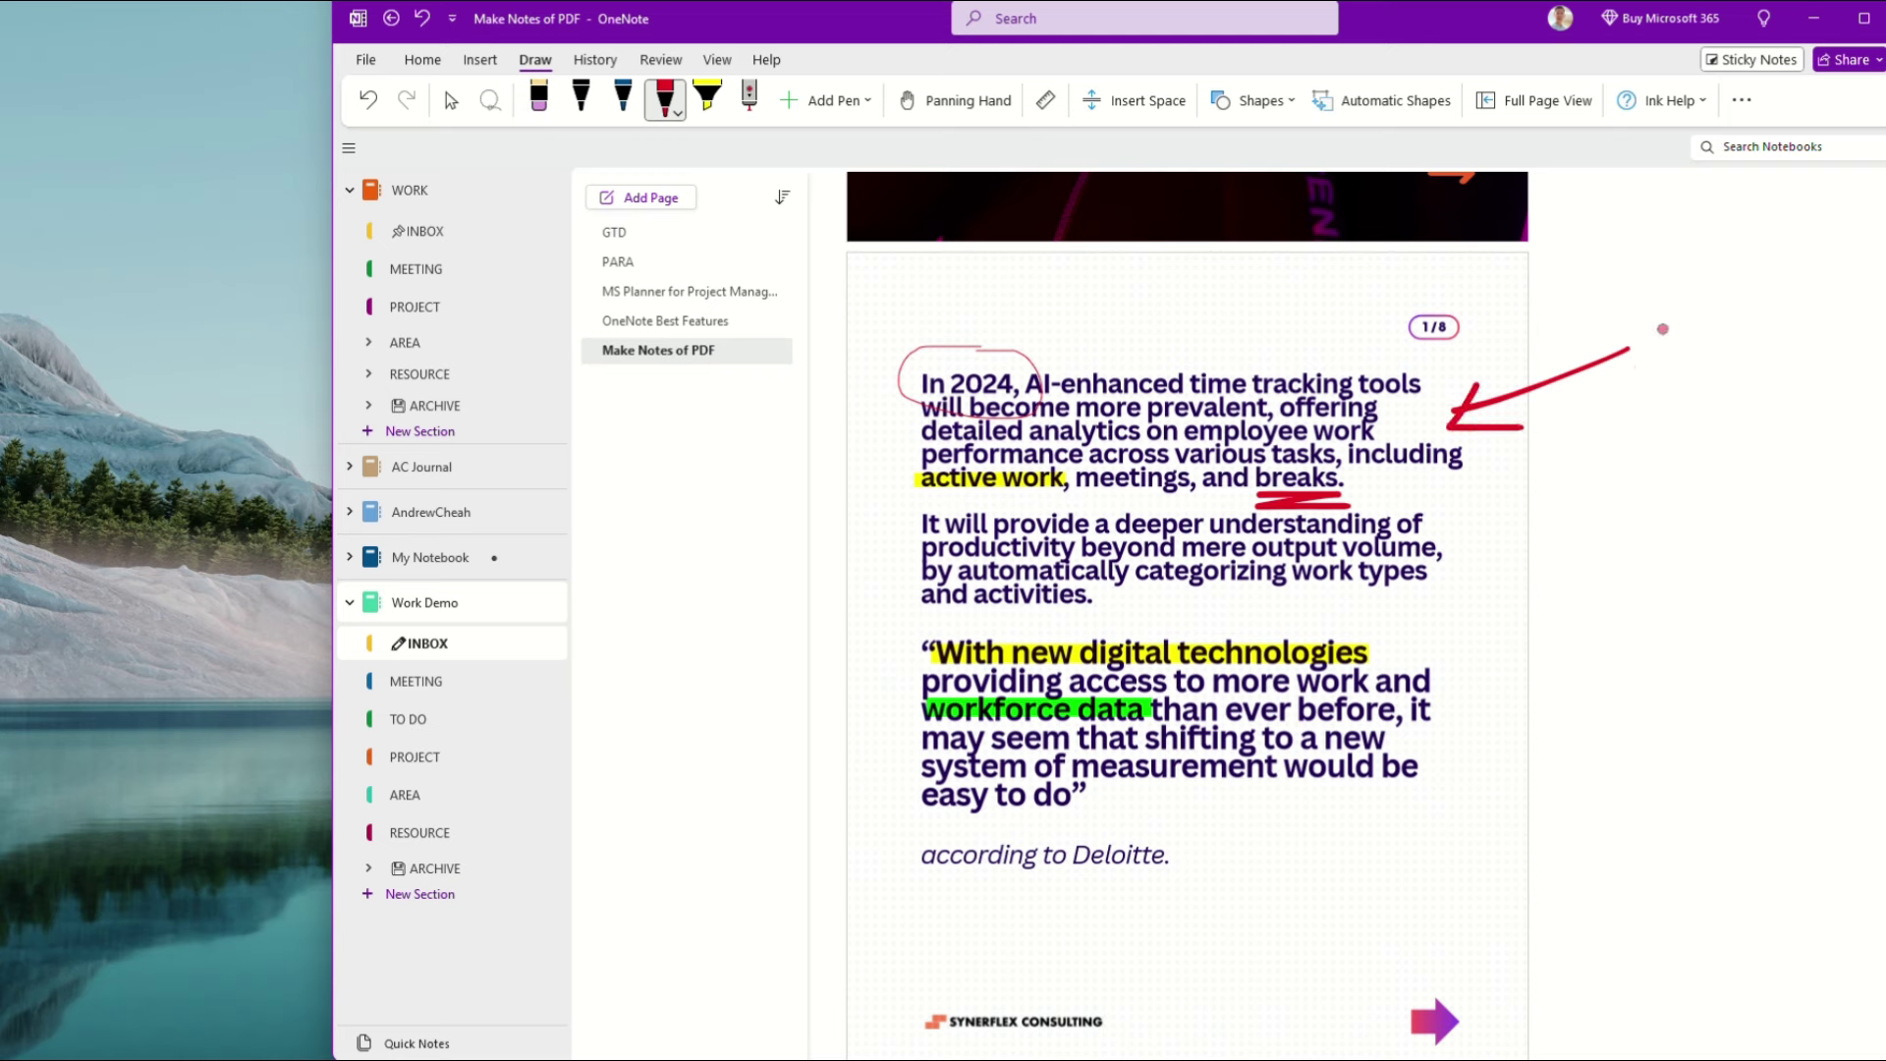
{"action": "mouse_move", "coordinate": [1677, 319]}
{"action": "left_mouse_down"}
{"action": "mouse_move", "coordinate": [1682, 365]}
{"action": "mouse_move", "coordinate": [1733, 358]}
{"action": "mouse_move", "coordinate": [1747, 380]}
{"action": "mouse_move", "coordinate": [1699, 393]}
{"action": "mouse_move", "coordinate": [1780, 402]}
{"action": "mouse_move", "coordinate": [1763, 424]}
{"action": "left_mouse_up"}
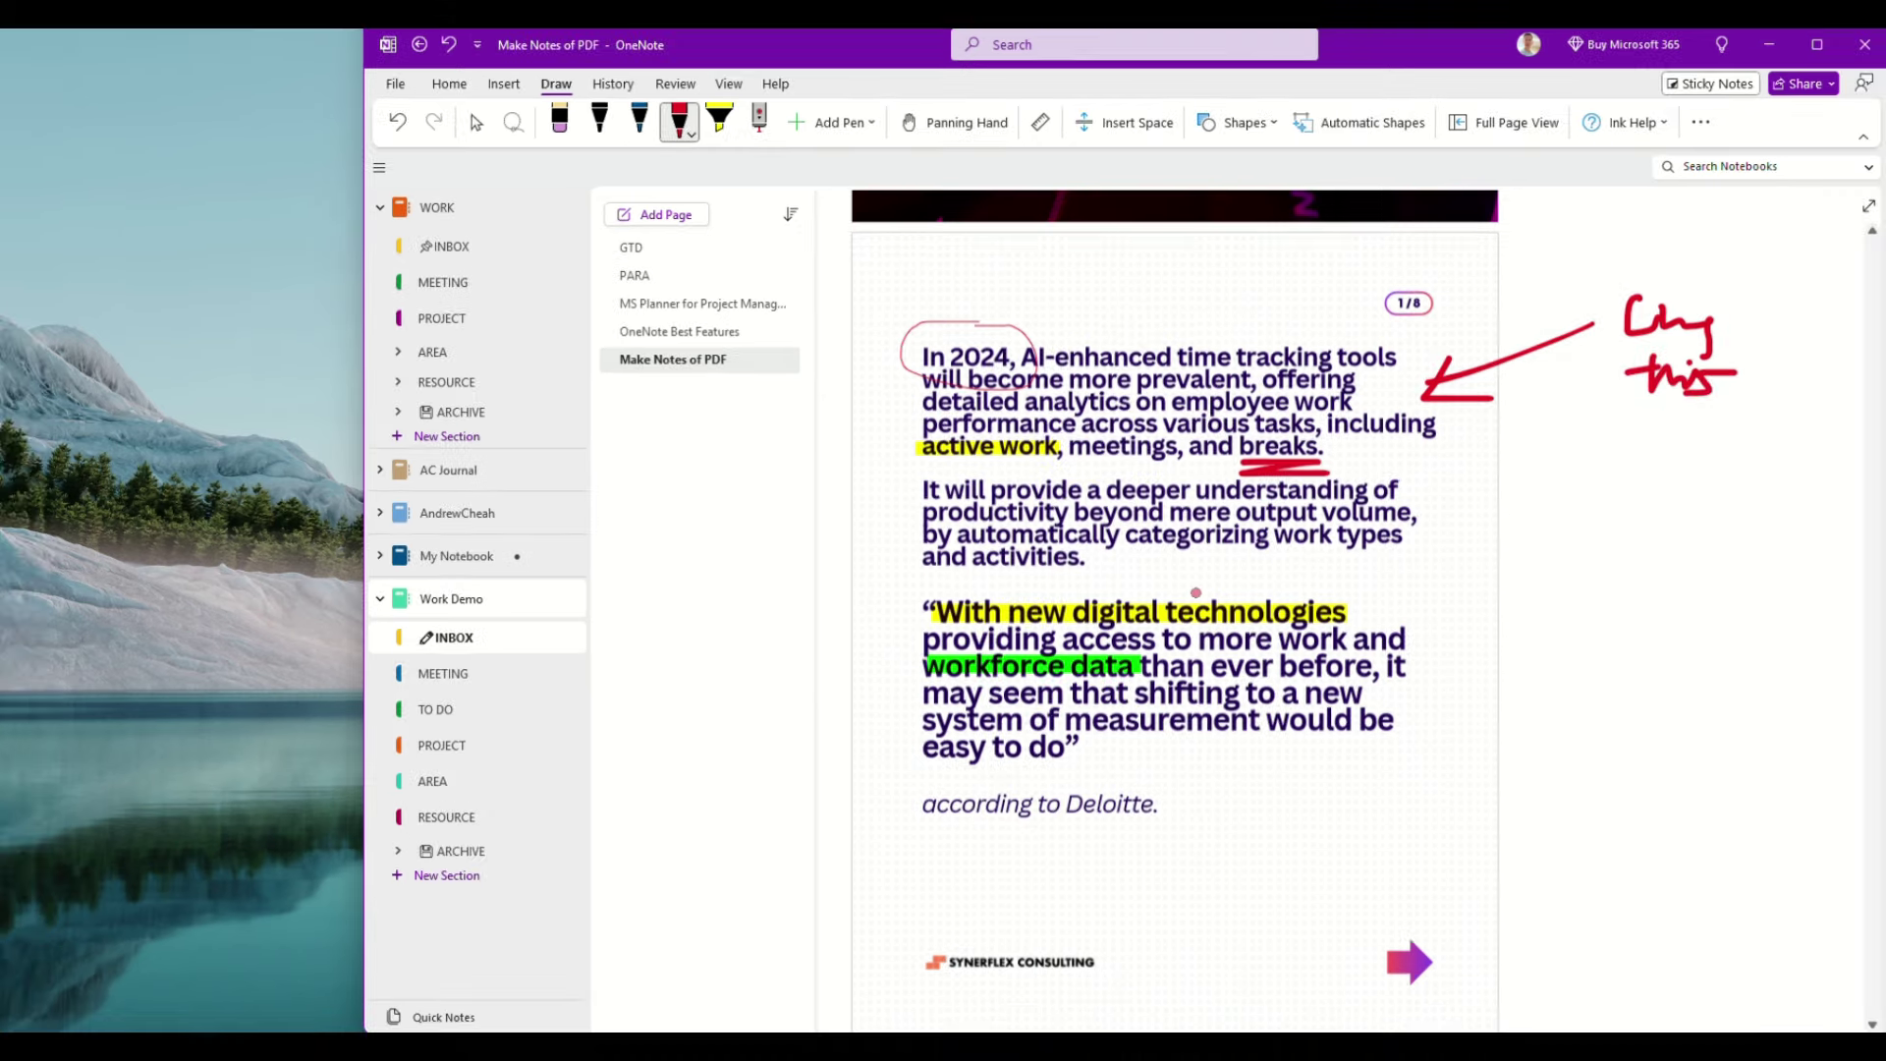
{"action": "scroll", "coordinate": [1194, 593], "scroll_direction": "down", "scroll_amount": 5}
{"action": "scroll", "coordinate": [1196, 592], "scroll_direction": "up", "scroll_amount": 5}
{"action": "scroll", "coordinate": [1195, 592], "scroll_direction": "up", "scroll_amount": 2}
{"action": "scroll", "coordinate": [1196, 592], "scroll_direction": "down", "scroll_amount": 3}
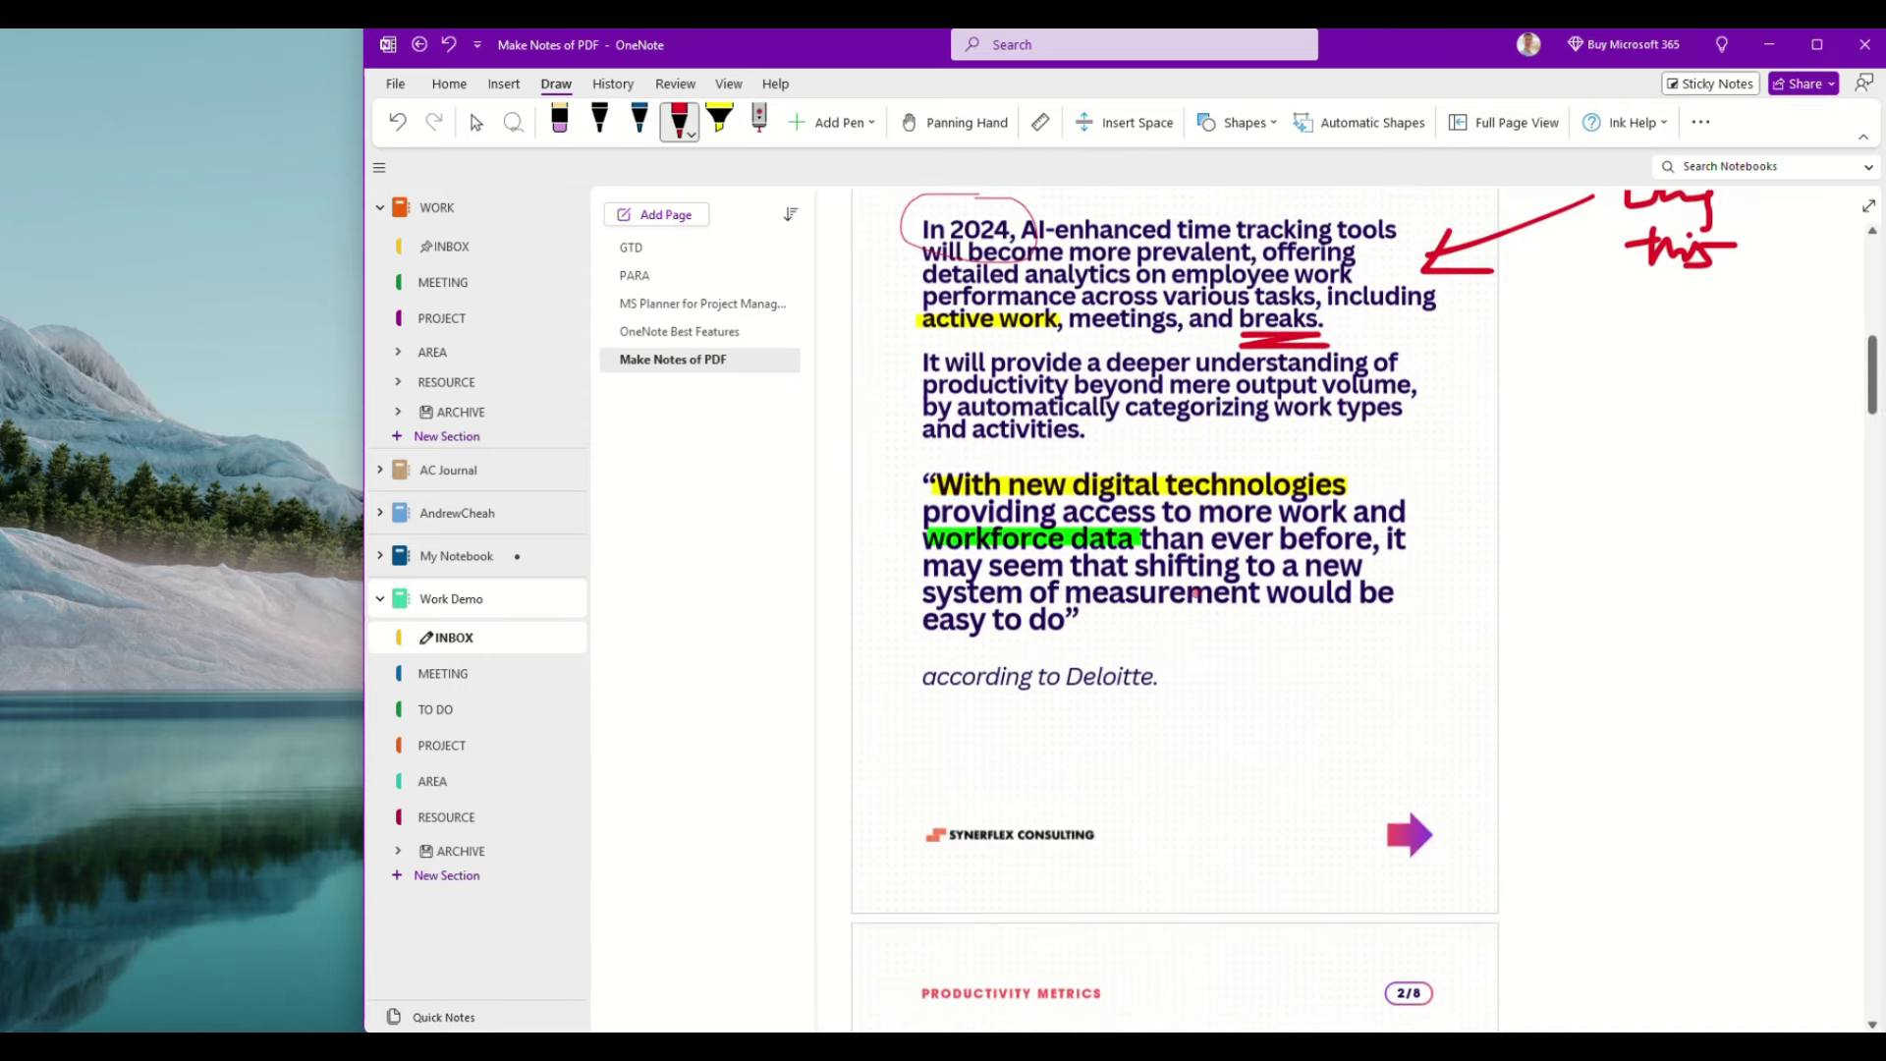
{"action": "scroll", "coordinate": [1195, 592], "scroll_direction": "down", "scroll_amount": 3}
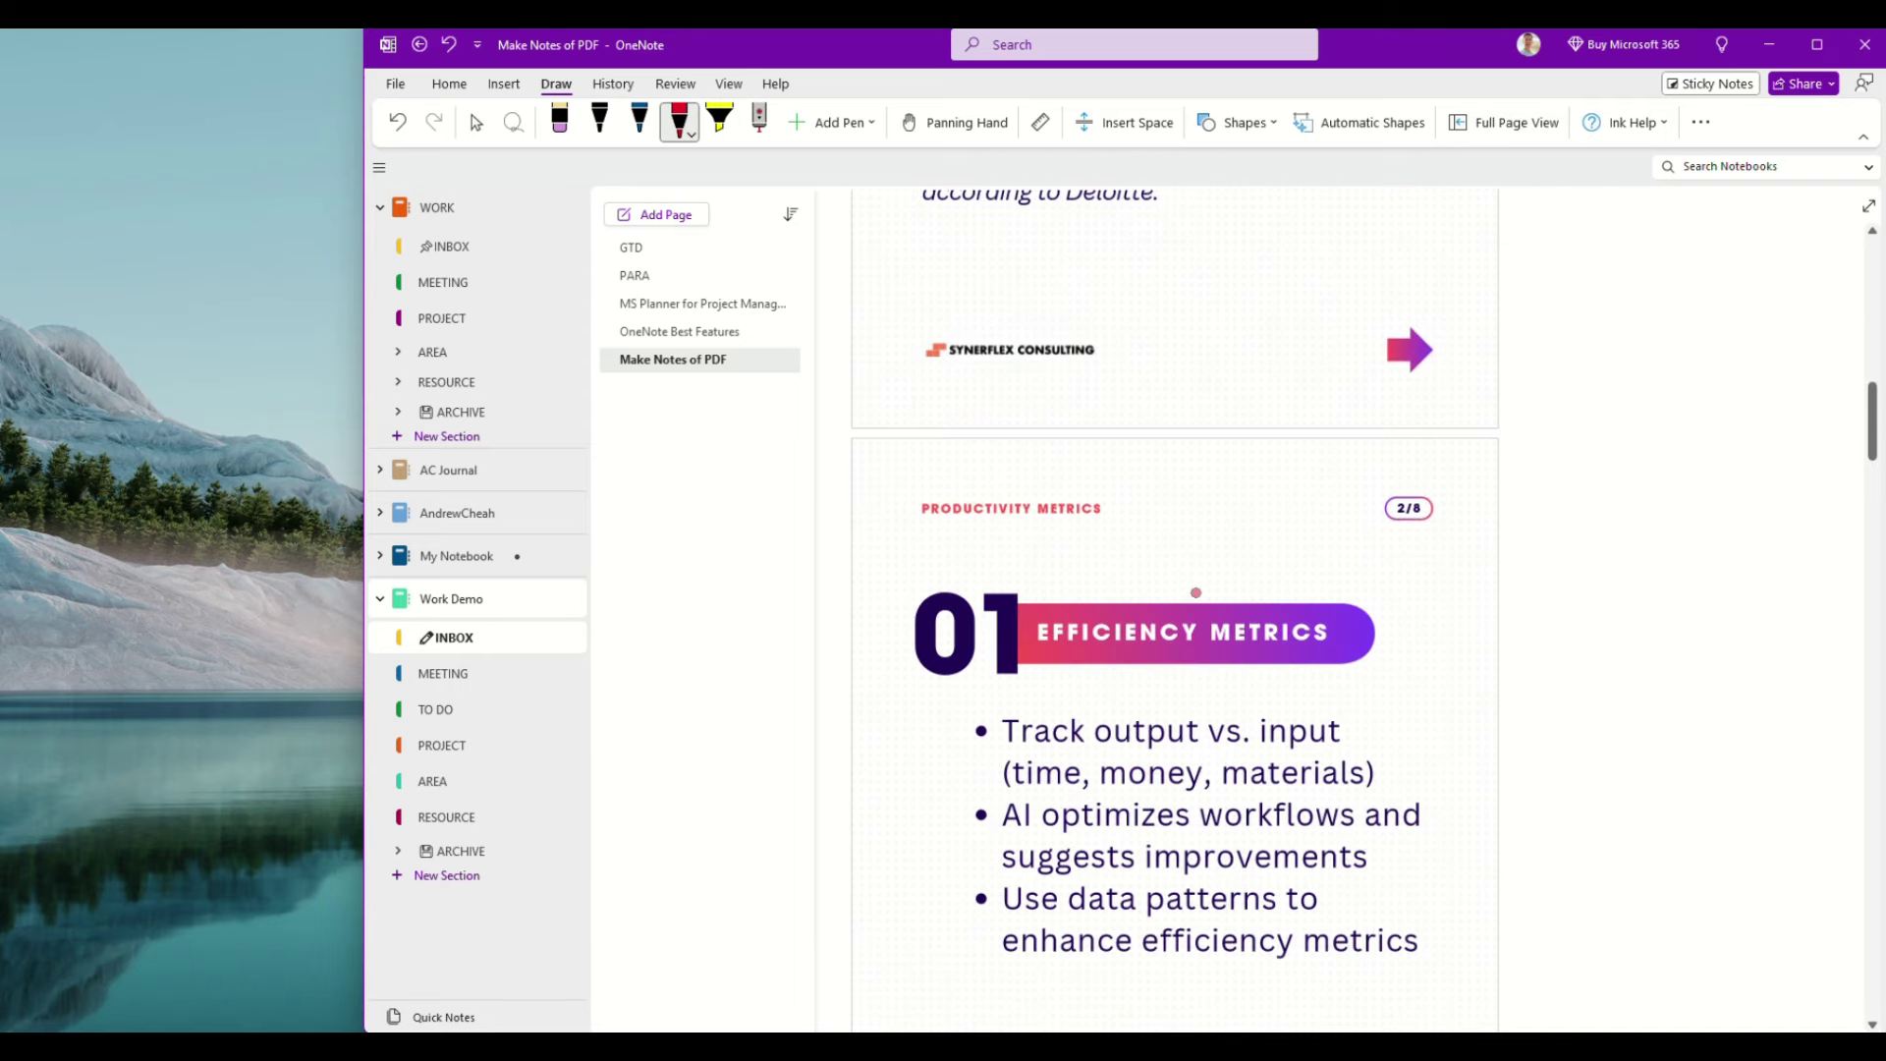
{"action": "scroll", "coordinate": [1195, 593], "scroll_direction": "down", "scroll_amount": 3}
{"action": "scroll", "coordinate": [1195, 593], "scroll_direction": "up", "scroll_amount": 4}
{"action": "scroll", "coordinate": [1195, 593], "scroll_direction": "up", "scroll_amount": 2}
{"action": "scroll", "coordinate": [1194, 592], "scroll_direction": "up", "scroll_amount": 2}
{"action": "scroll", "coordinate": [1242, 541], "scroll_direction": "down", "scroll_amount": 3}
{"action": "scroll", "coordinate": [1242, 540], "scroll_direction": "down", "scroll_amount": 3}
{"action": "scroll", "coordinate": [1242, 539], "scroll_direction": "up", "scroll_amount": 2}
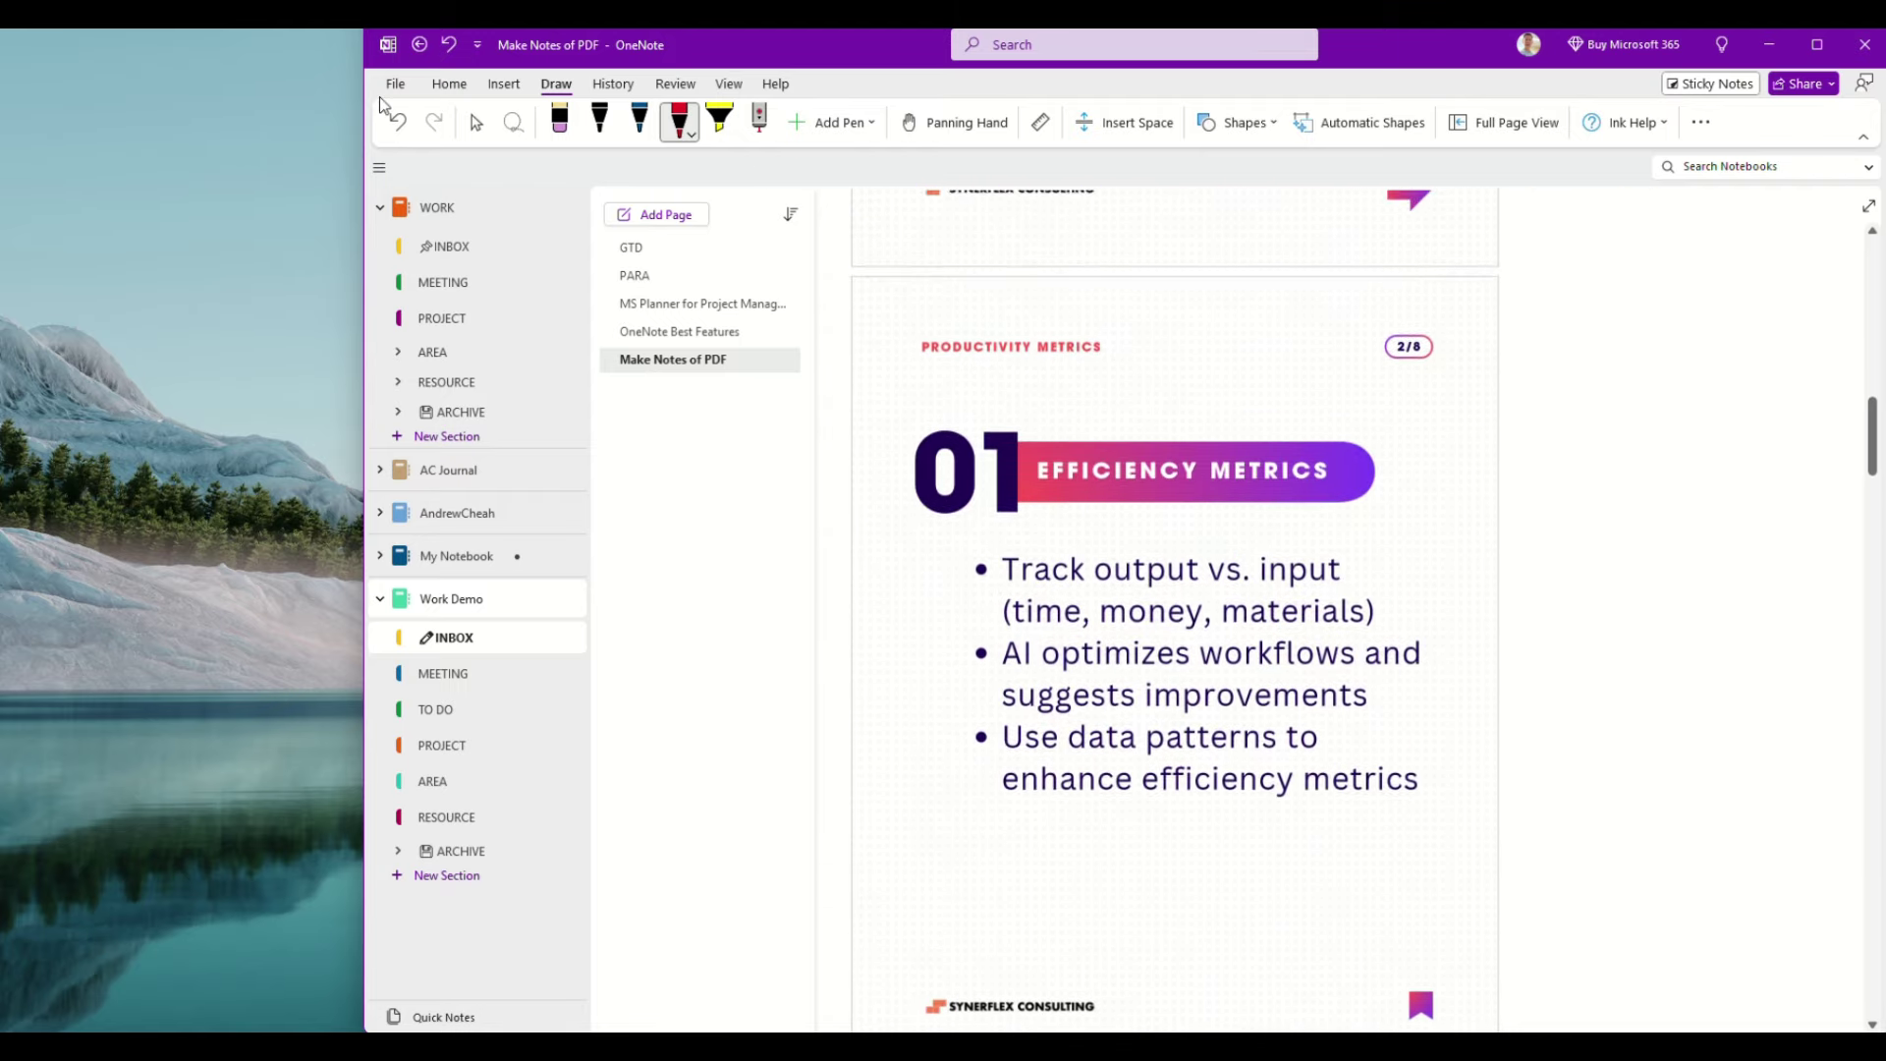
- Shrink the Efficiency Metrics slide to about half and place Quality Metrics beside it
{"action": "left_click", "coordinate": [476, 122]}
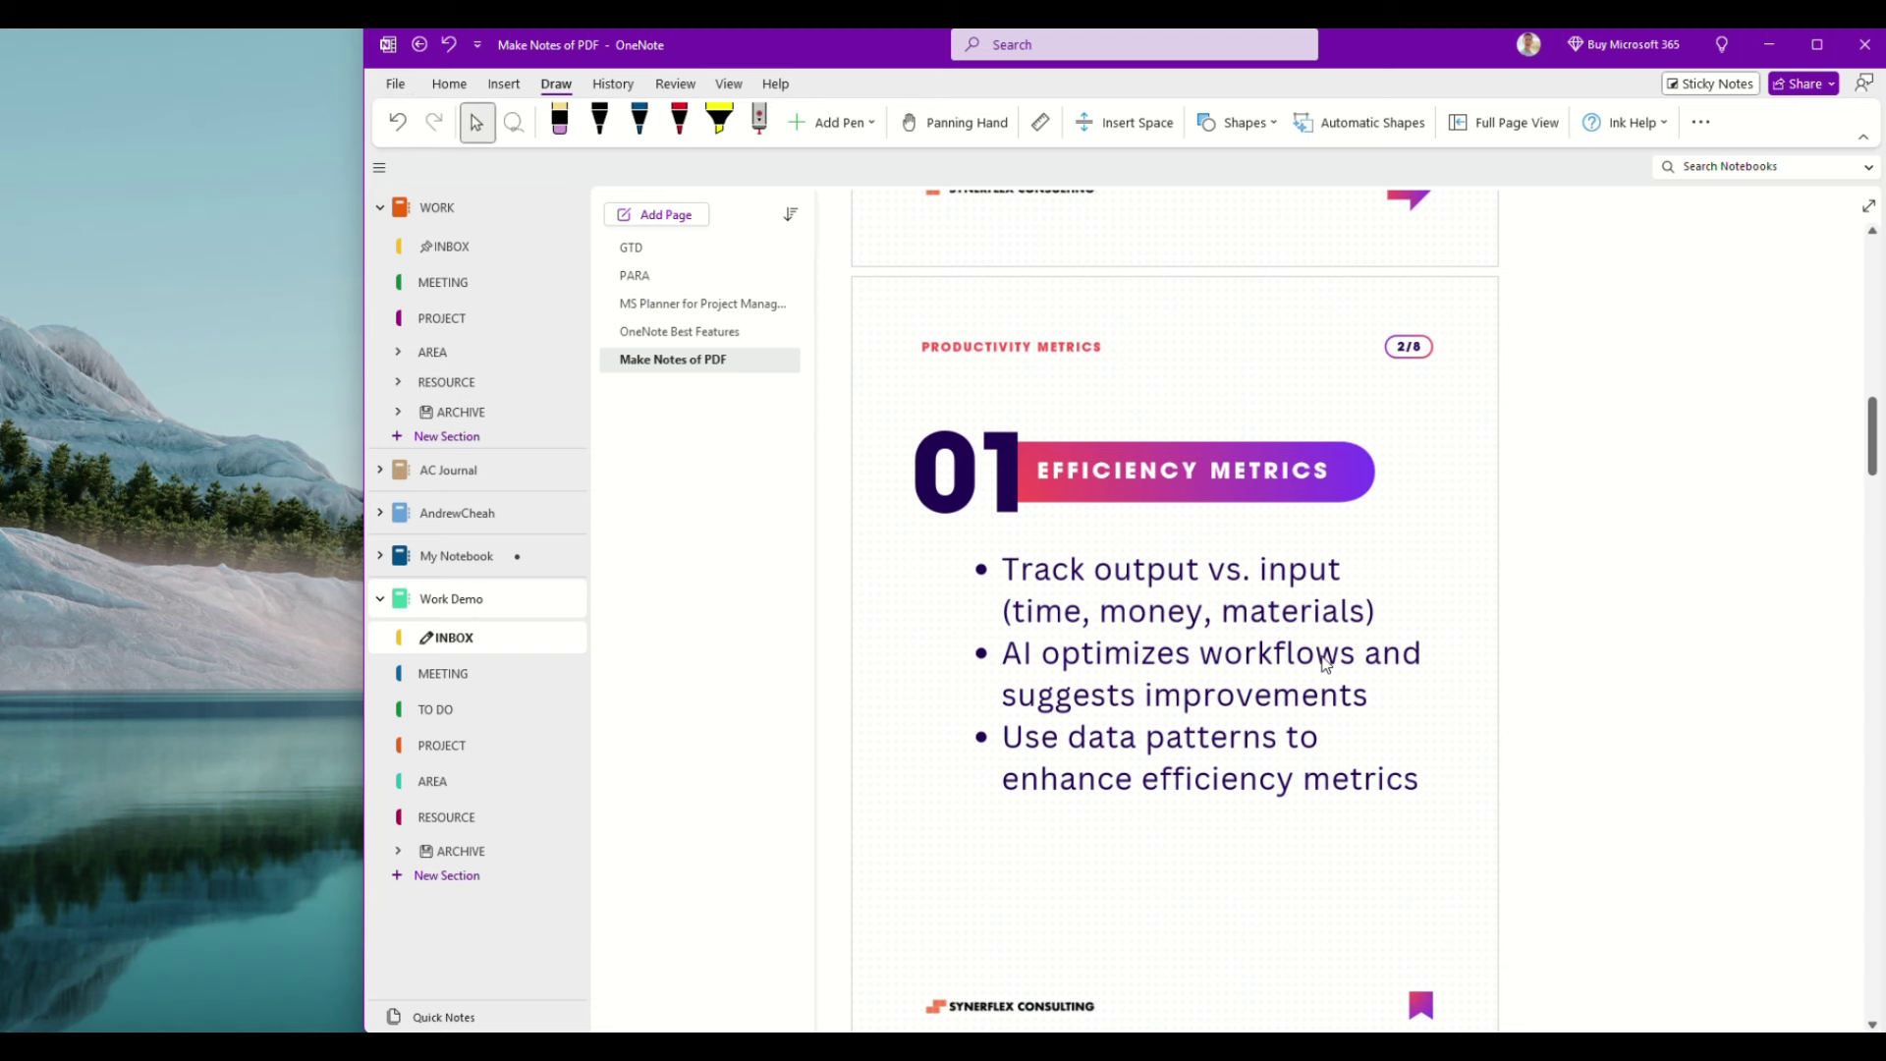
{"action": "left_click", "coordinate": [1276, 425]}
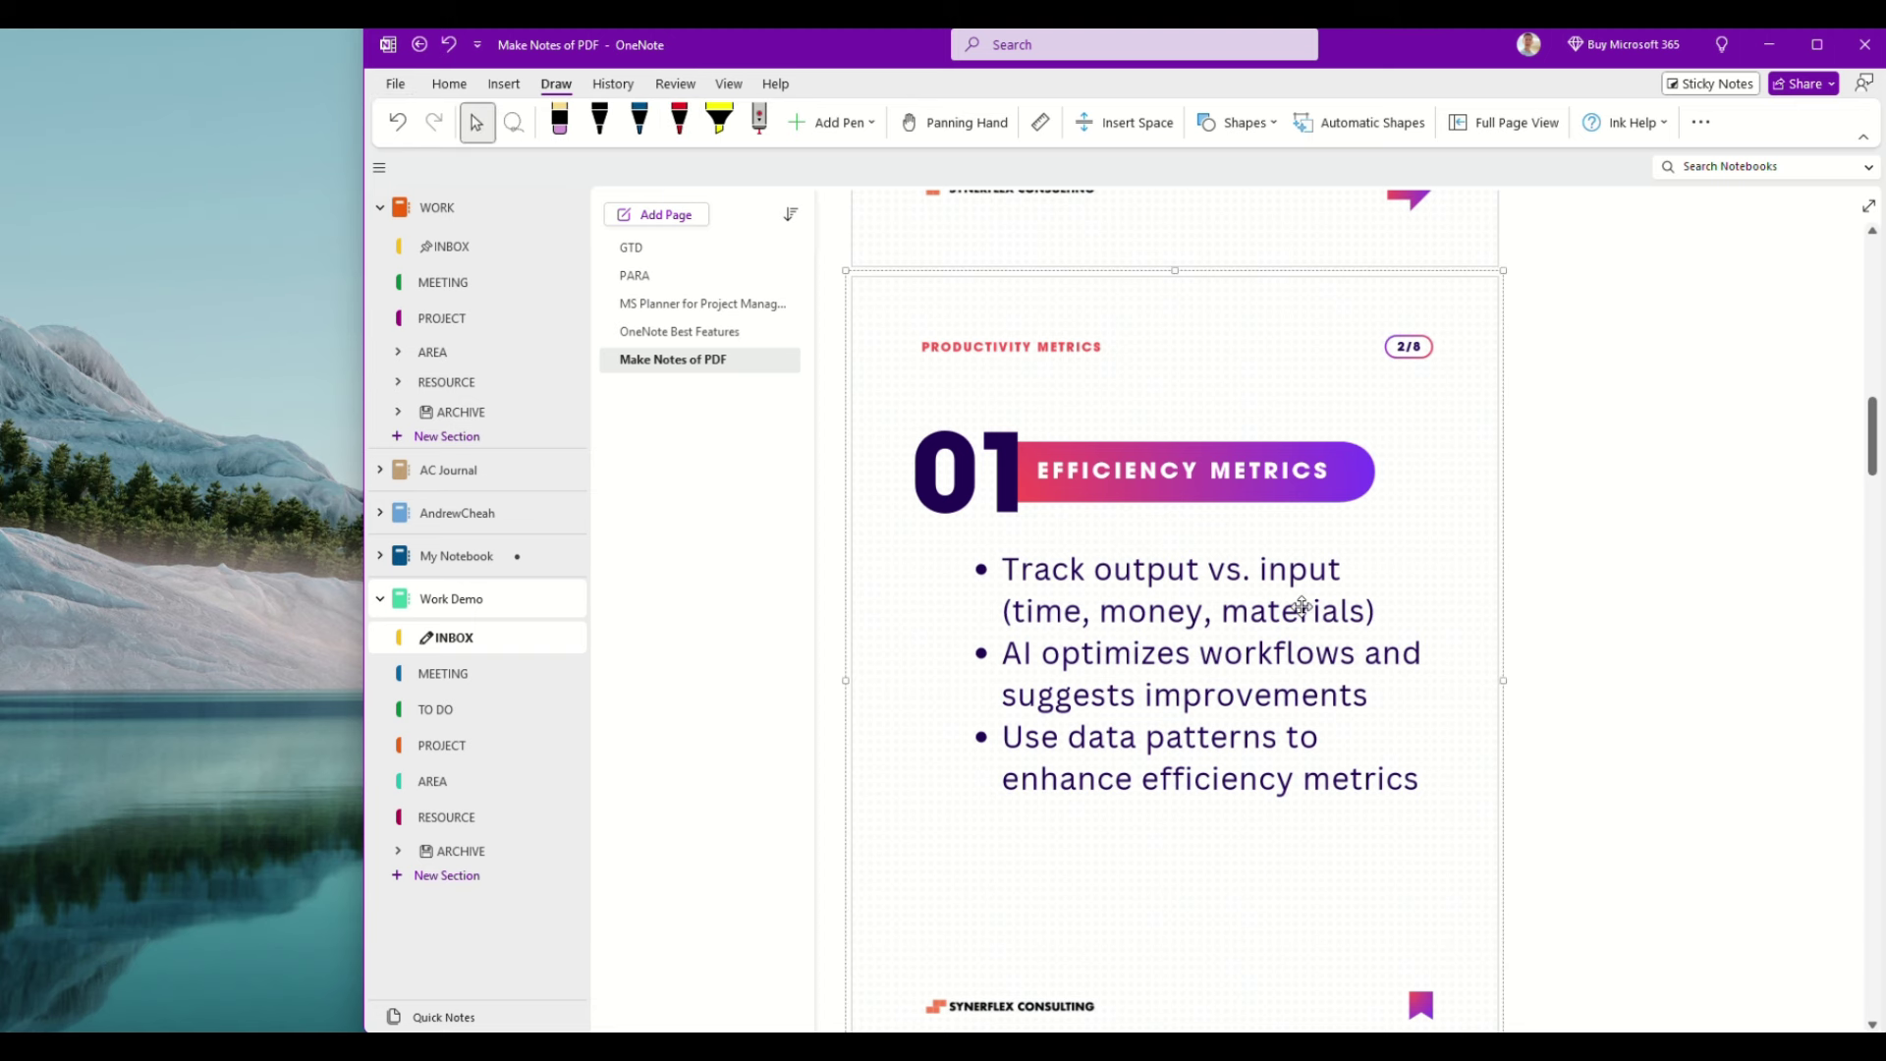
{"action": "scroll", "coordinate": [1300, 607], "scroll_direction": "down", "scroll_amount": 1}
{"action": "scroll", "coordinate": [1300, 608], "scroll_direction": "down", "scroll_amount": 5}
{"action": "scroll", "coordinate": [1306, 623], "scroll_direction": "up", "scroll_amount": 4}
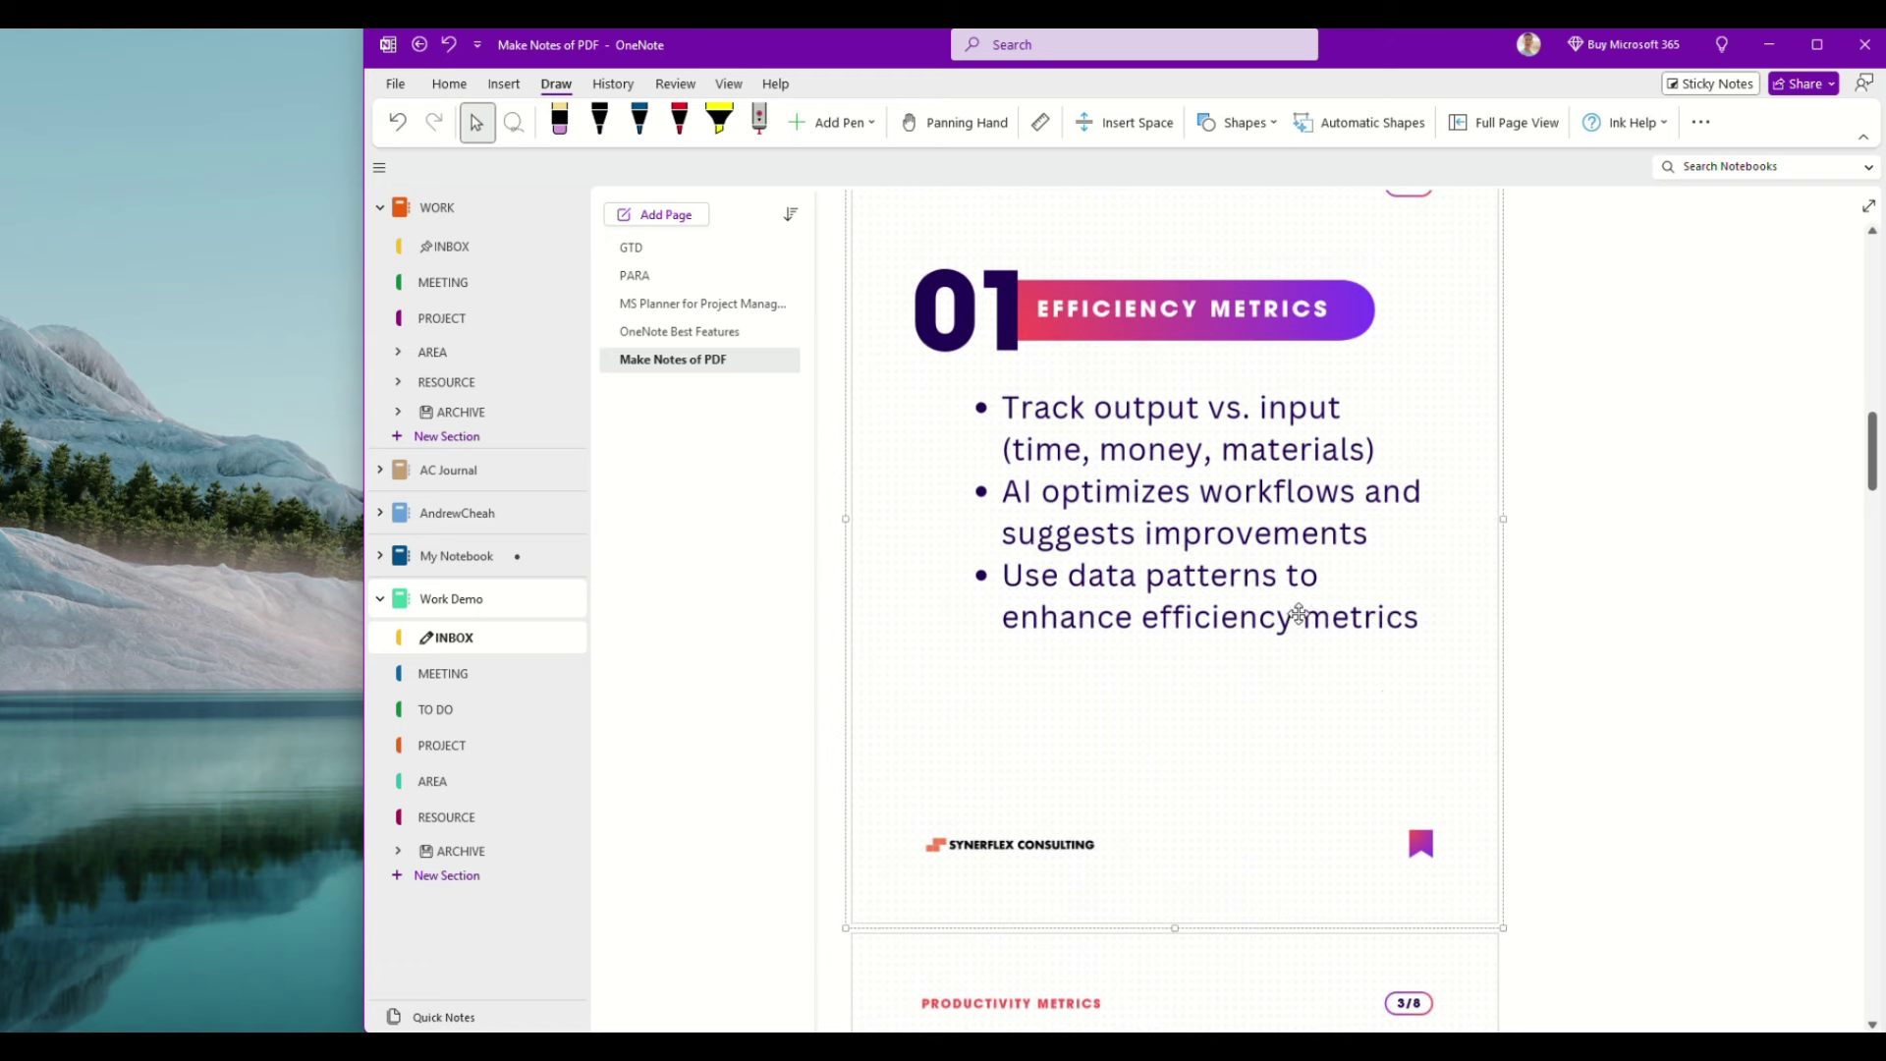
{"action": "left_click_drag", "start_coordinate": [1500, 928], "coordinate": [1138, 505]}
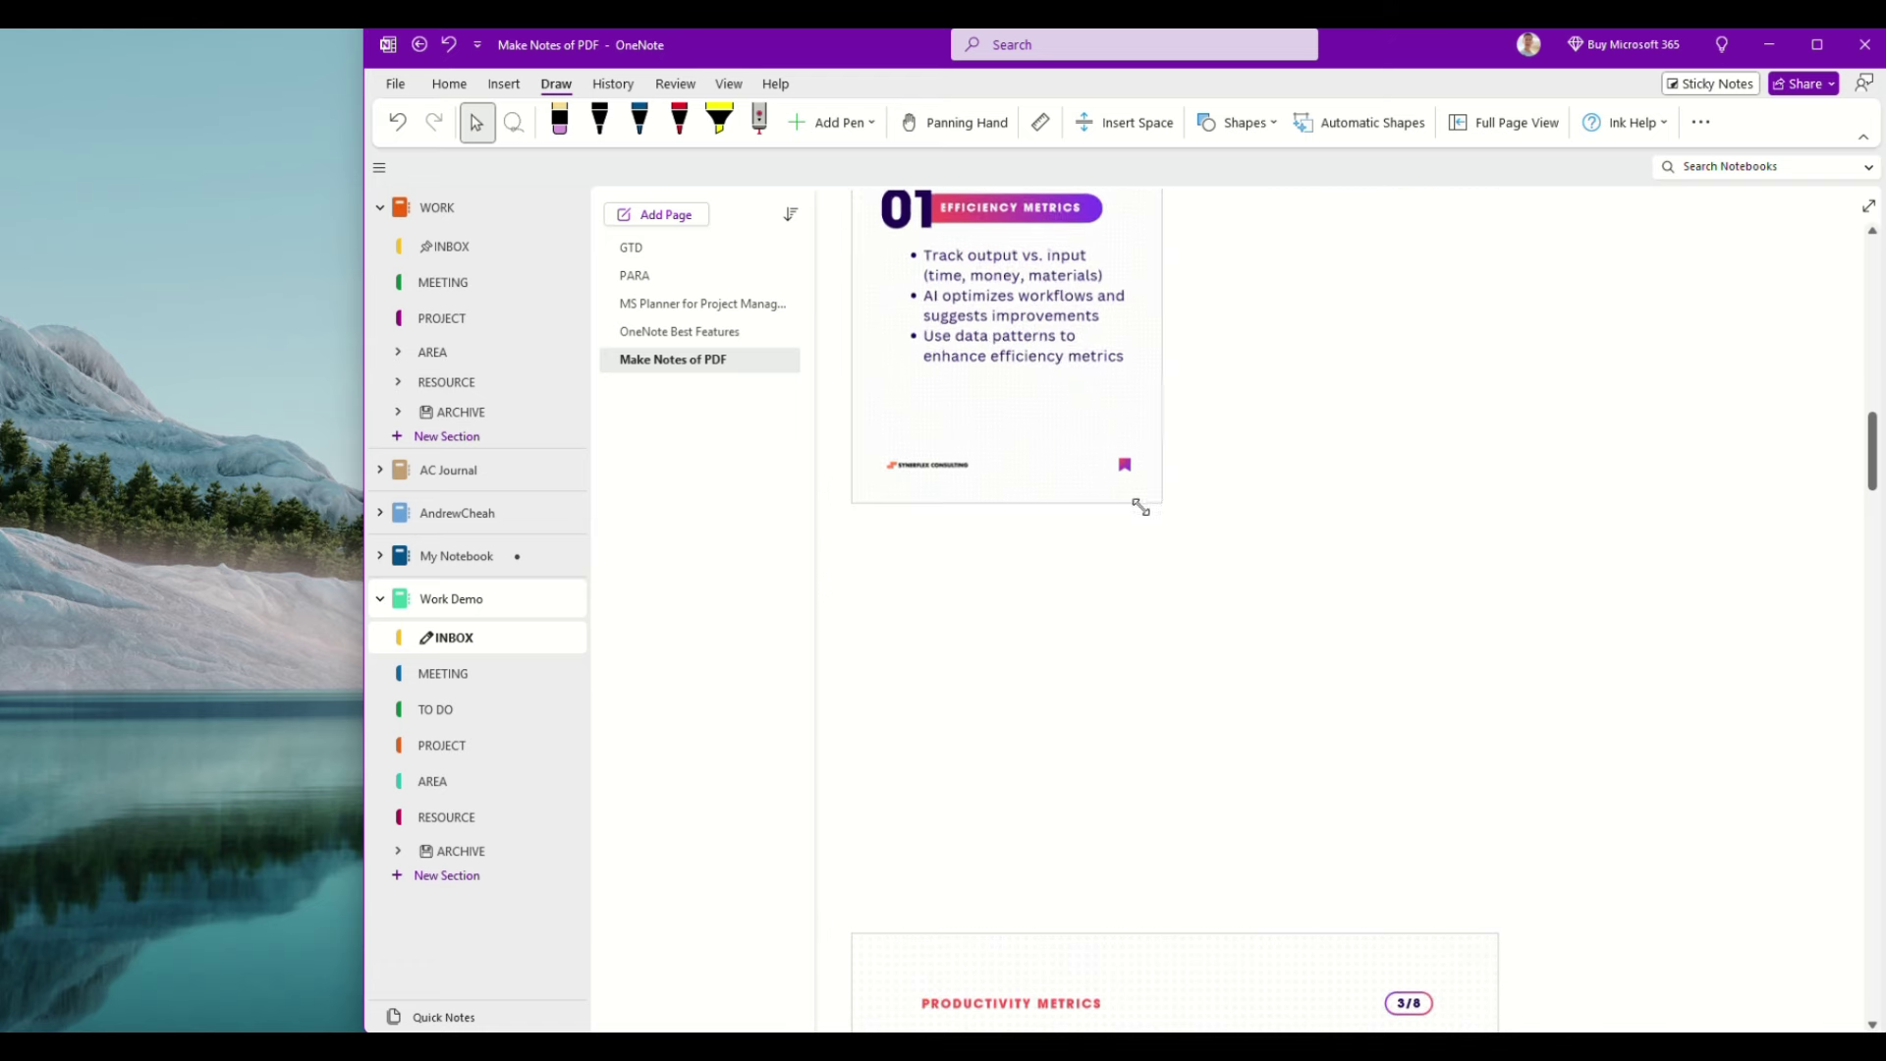
{"action": "scroll", "coordinate": [1271, 585], "scroll_direction": "up", "scroll_amount": 3}
{"action": "scroll", "coordinate": [1272, 584], "scroll_direction": "down", "scroll_amount": 2}
{"action": "scroll", "coordinate": [1272, 591], "scroll_direction": "down", "scroll_amount": 1}
{"action": "scroll", "coordinate": [1288, 633], "scroll_direction": "down", "scroll_amount": 3}
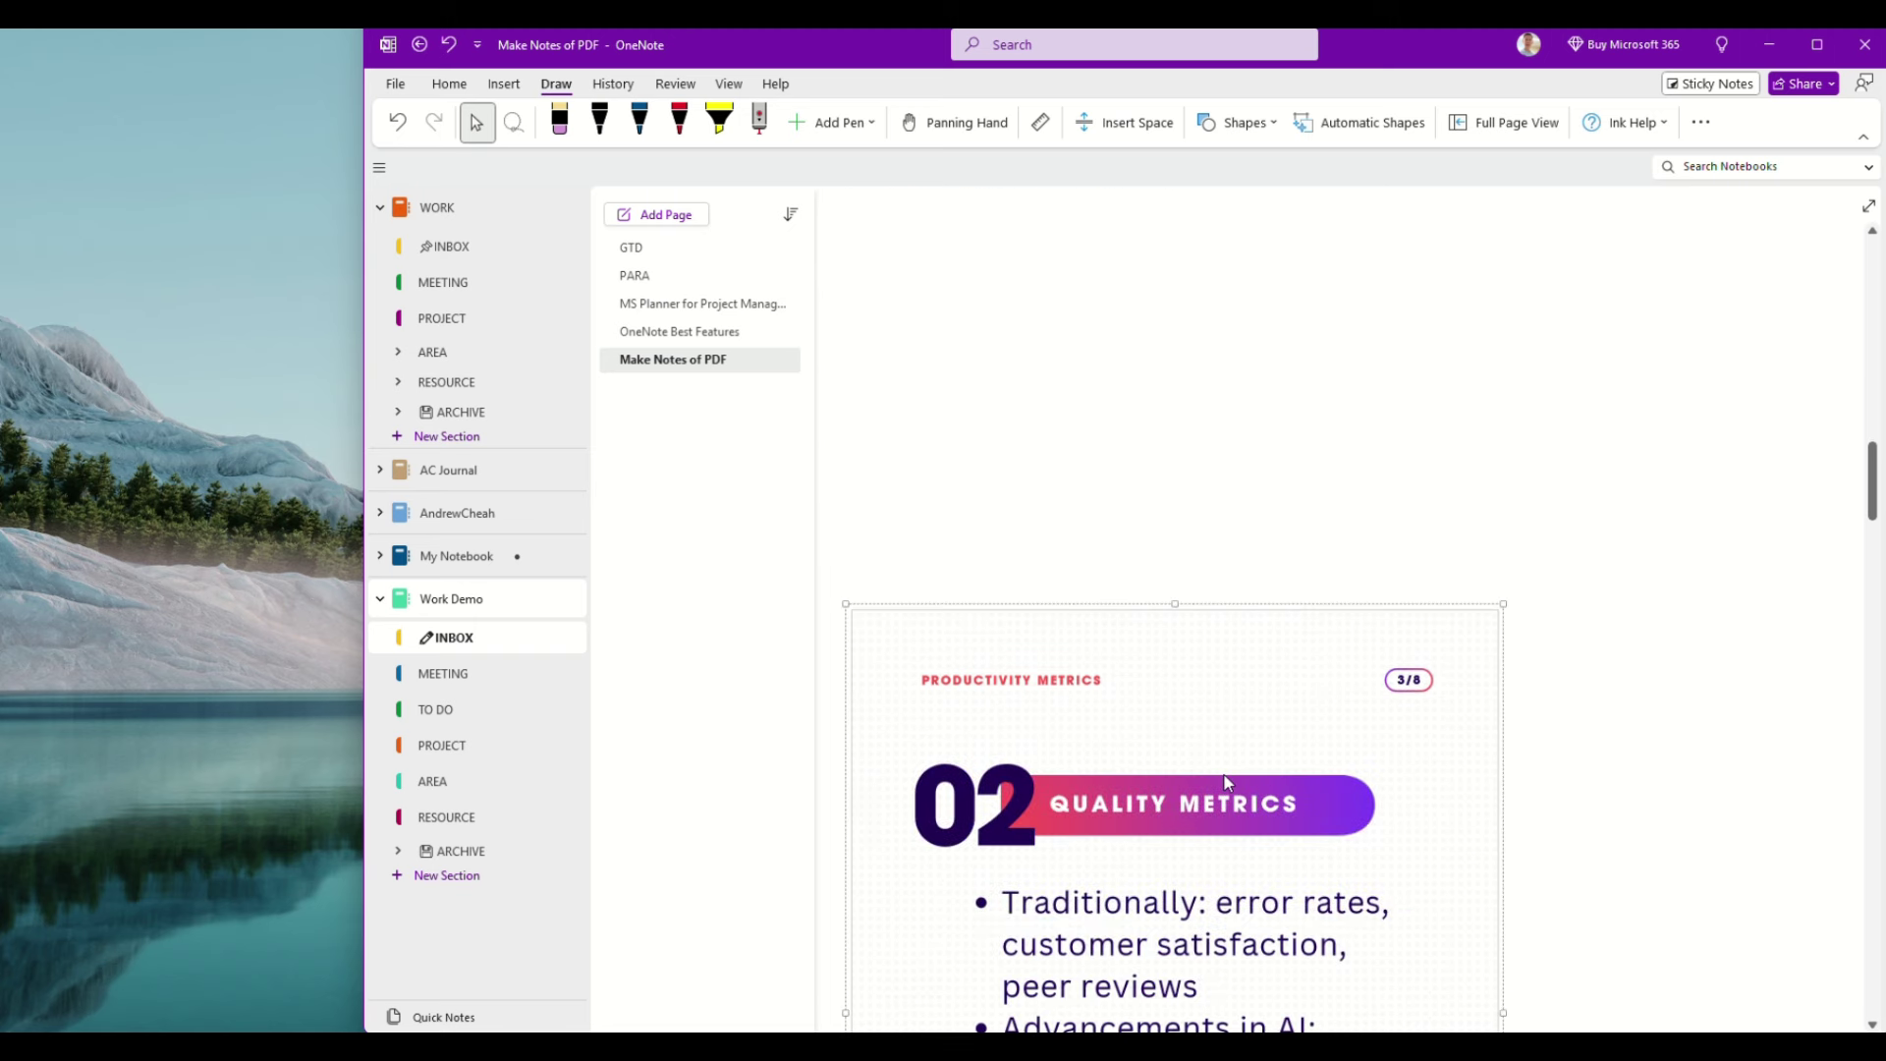
{"action": "left_click_drag", "start_coordinate": [1224, 782], "coordinate": [1408, 418]}
{"action": "scroll", "coordinate": [1503, 822], "scroll_direction": "down", "scroll_amount": 3}
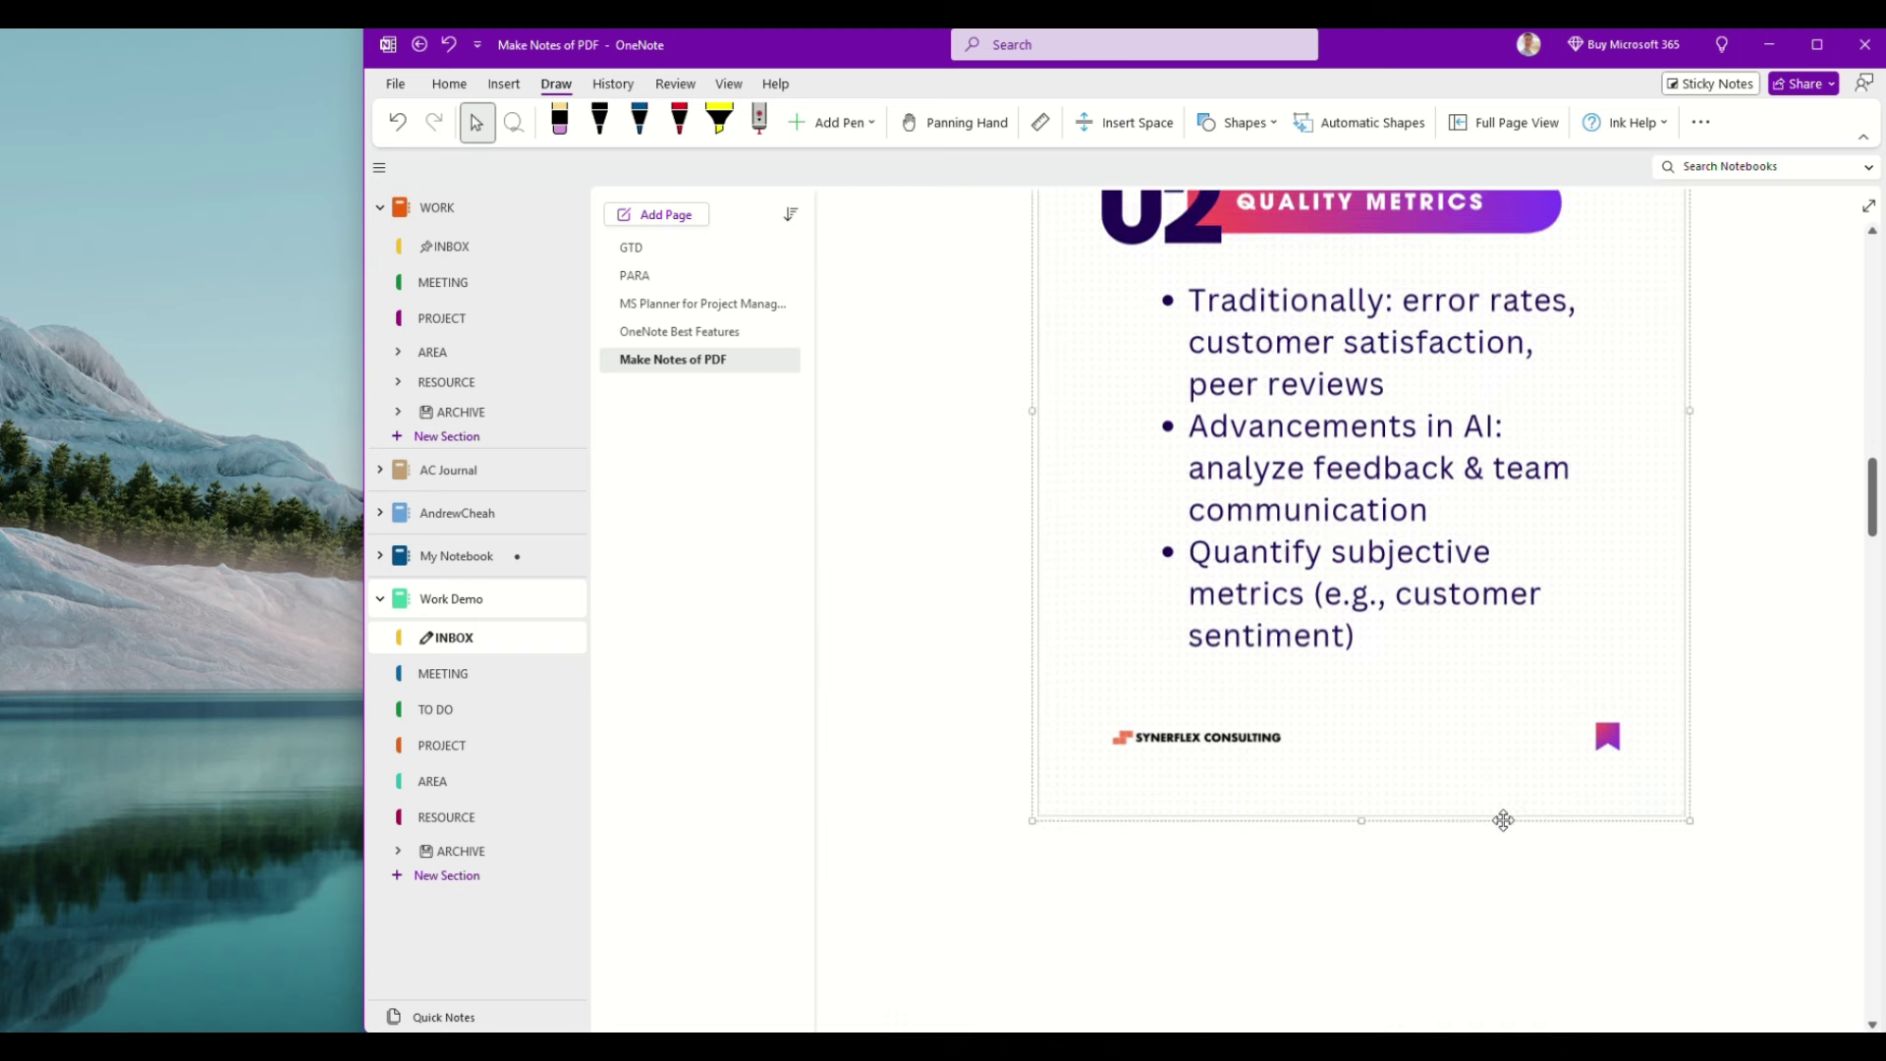
{"action": "left_click_drag", "start_coordinate": [1687, 737], "coordinate": [1347, 311]}
{"action": "scroll", "coordinate": [1296, 354], "scroll_direction": "up", "scroll_amount": 3}
{"action": "scroll", "coordinate": [1249, 584], "scroll_direction": "up", "scroll_amount": 2}
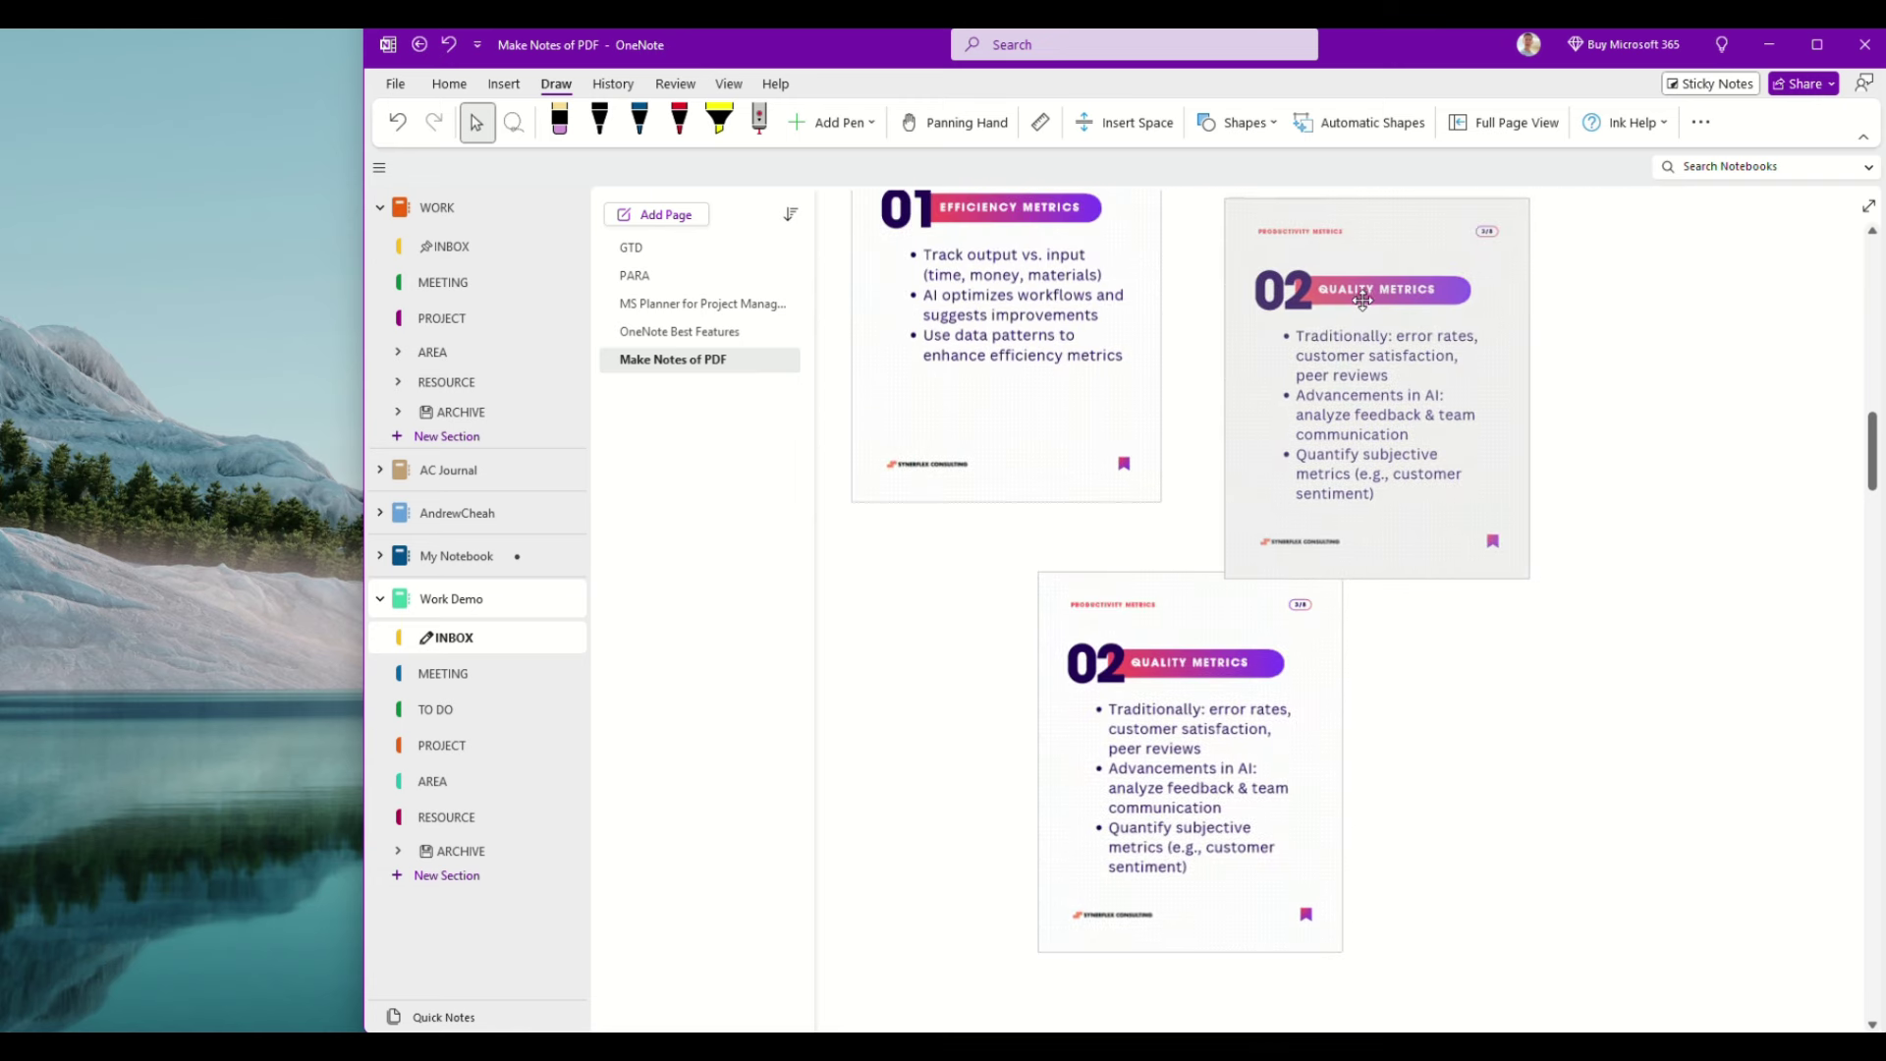
{"action": "left_click_drag", "start_coordinate": [1248, 584], "coordinate": [1408, 225]}
{"action": "scroll", "coordinate": [1480, 736], "scroll_direction": "up", "scroll_amount": 3}
{"action": "left_click_drag", "start_coordinate": [1482, 891], "coordinate": [1398, 819]}
{"action": "scroll", "coordinate": [1589, 820], "scroll_direction": "down", "scroll_amount": 3}
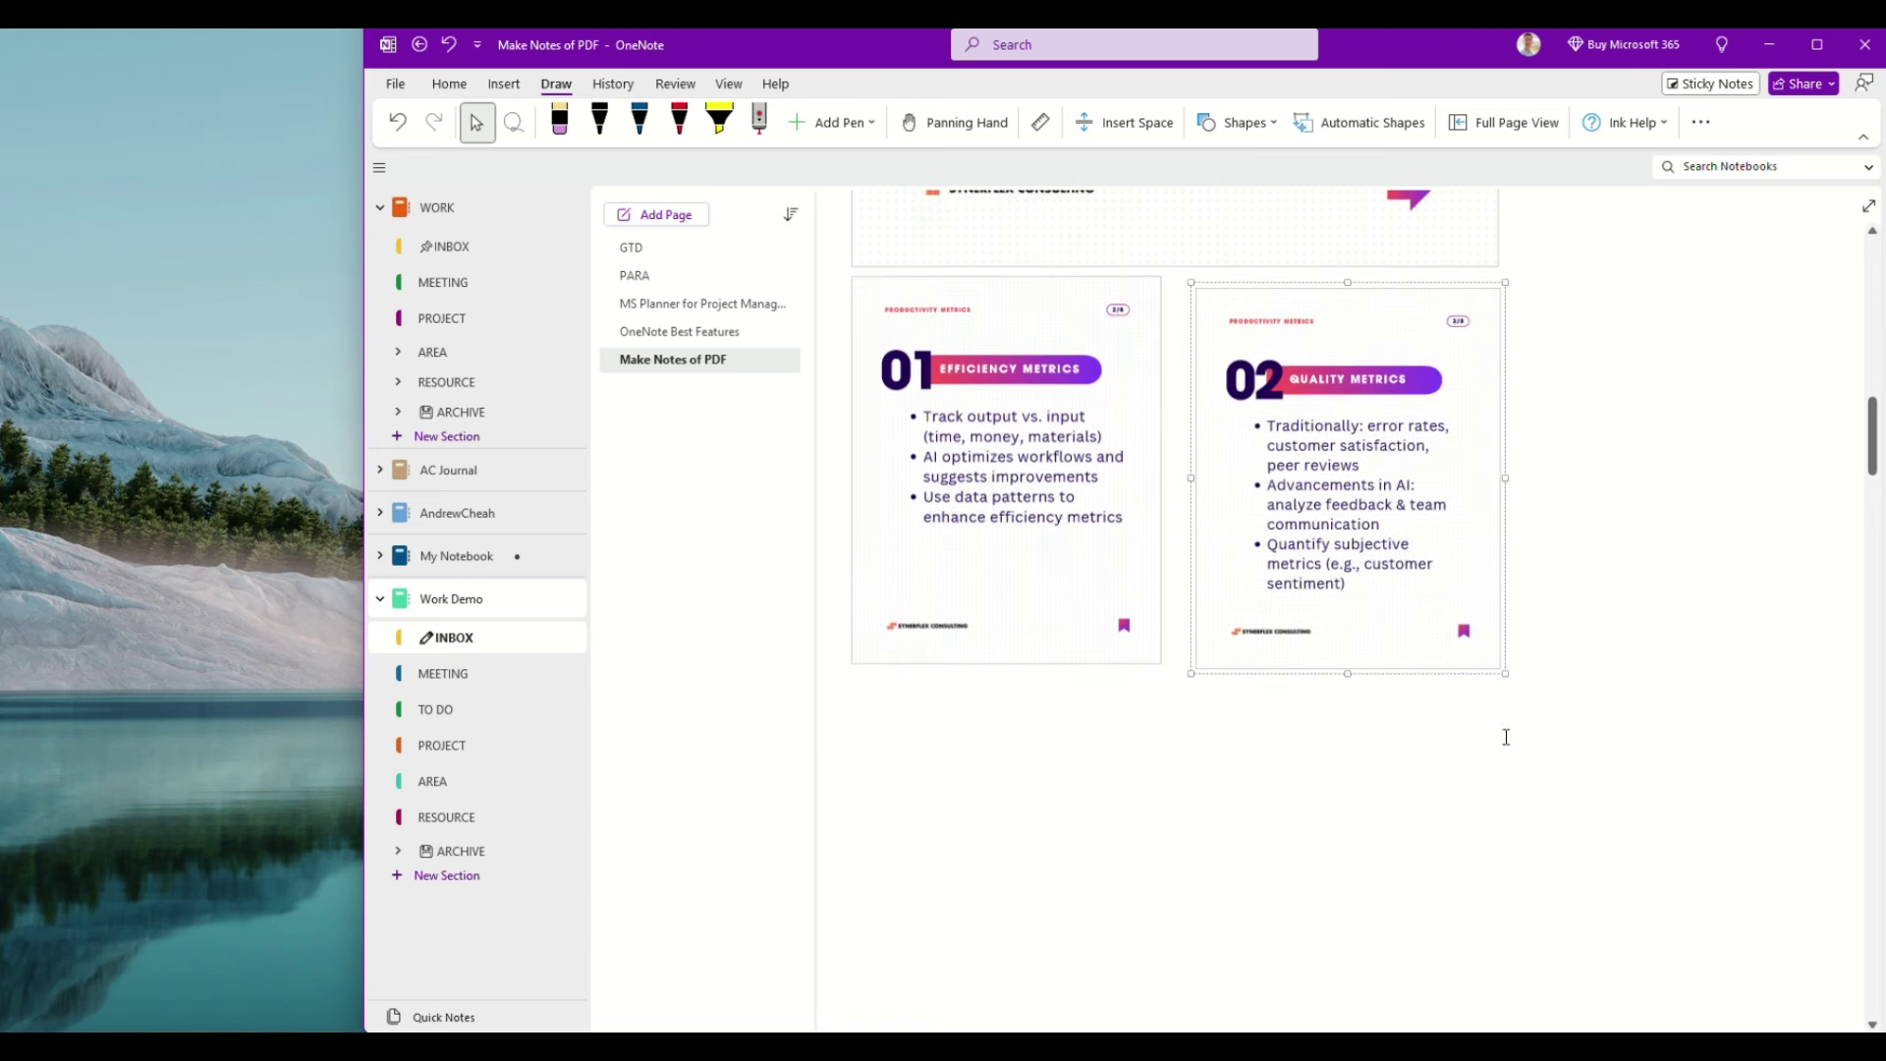
{"action": "left_click_drag", "start_coordinate": [1390, 519], "coordinate": [1390, 505]}
{"action": "left_click", "coordinate": [1656, 618]}
{"action": "scroll", "coordinate": [1718, 740], "scroll_direction": "down", "scroll_amount": 2}
{"action": "scroll", "coordinate": [1645, 796], "scroll_direction": "down", "scroll_amount": 5}
{"action": "scroll", "coordinate": [1647, 796], "scroll_direction": "down", "scroll_amount": 3}
{"action": "scroll", "coordinate": [1646, 796], "scroll_direction": "down", "scroll_amount": 2}
{"action": "left_click", "coordinate": [1227, 501]}
{"action": "right_click", "coordinate": [1228, 501]}
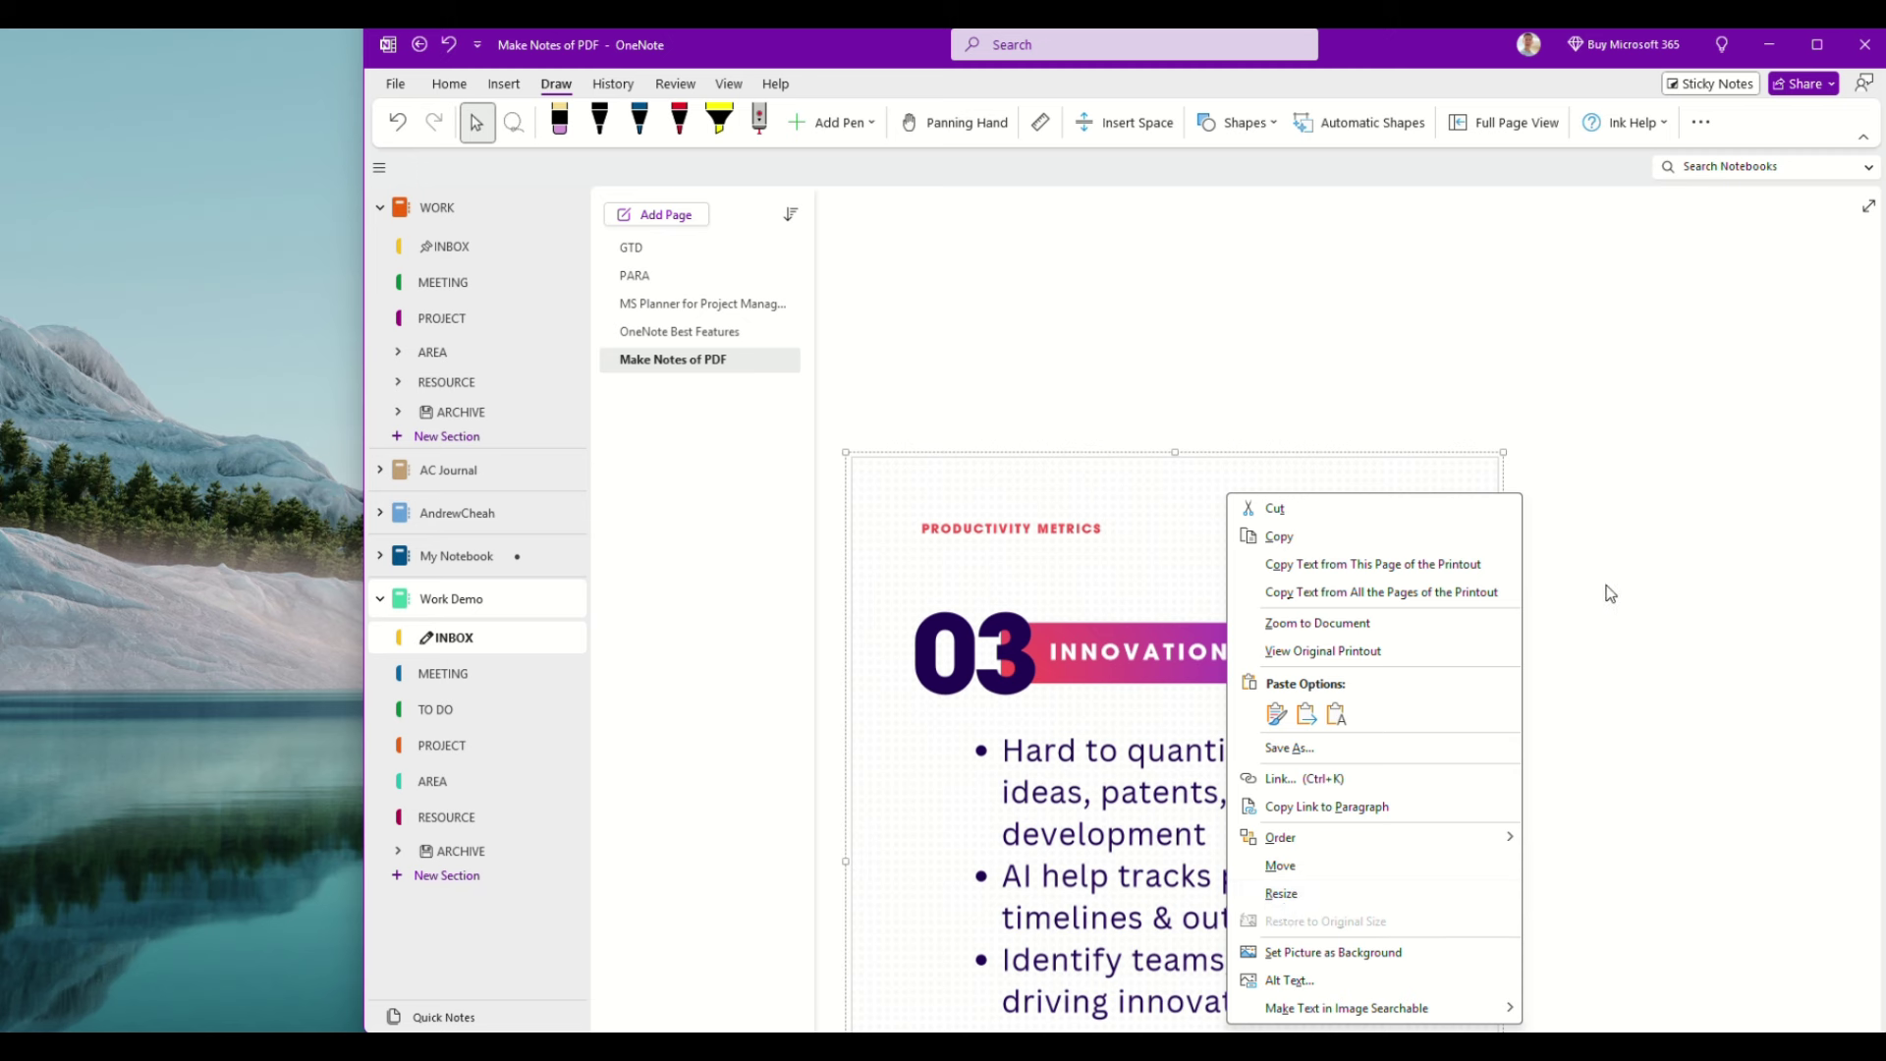
{"action": "left_click", "coordinate": [1160, 535]}
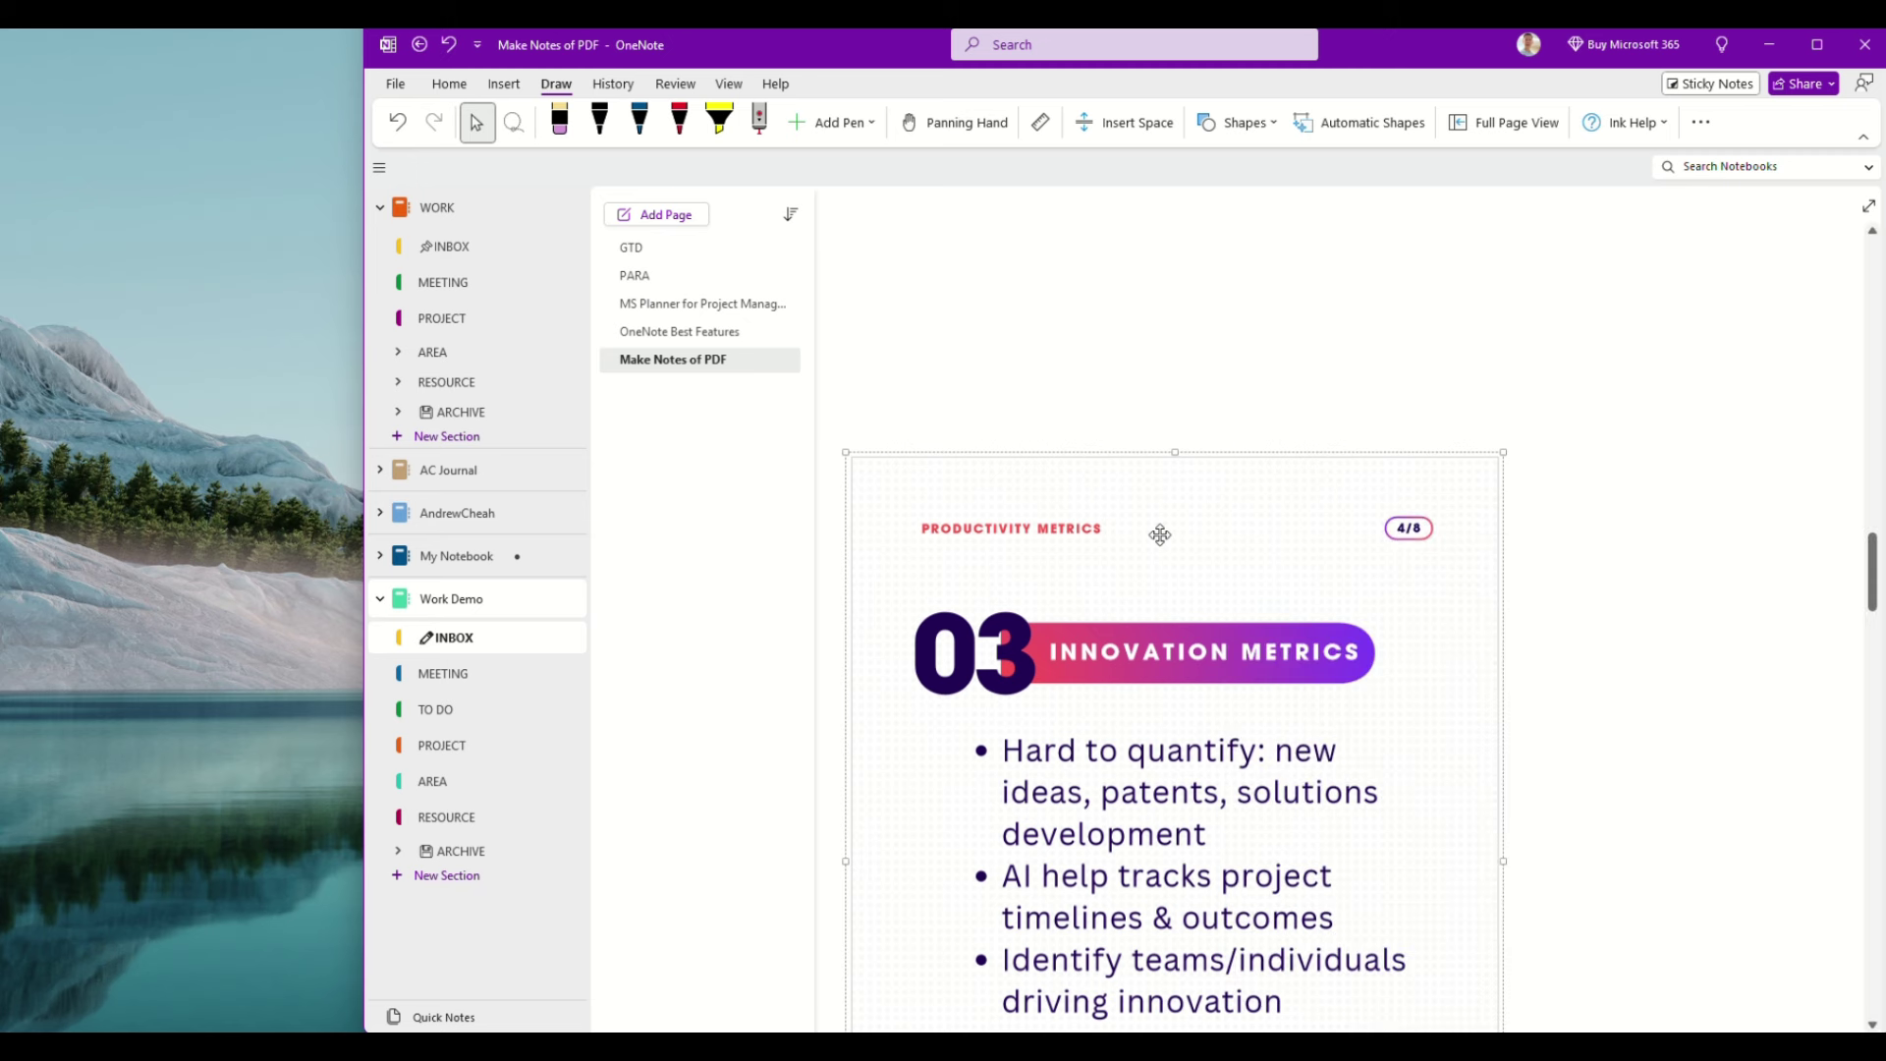
{"action": "scroll", "coordinate": [1159, 536], "scroll_direction": "down", "scroll_amount": 3}
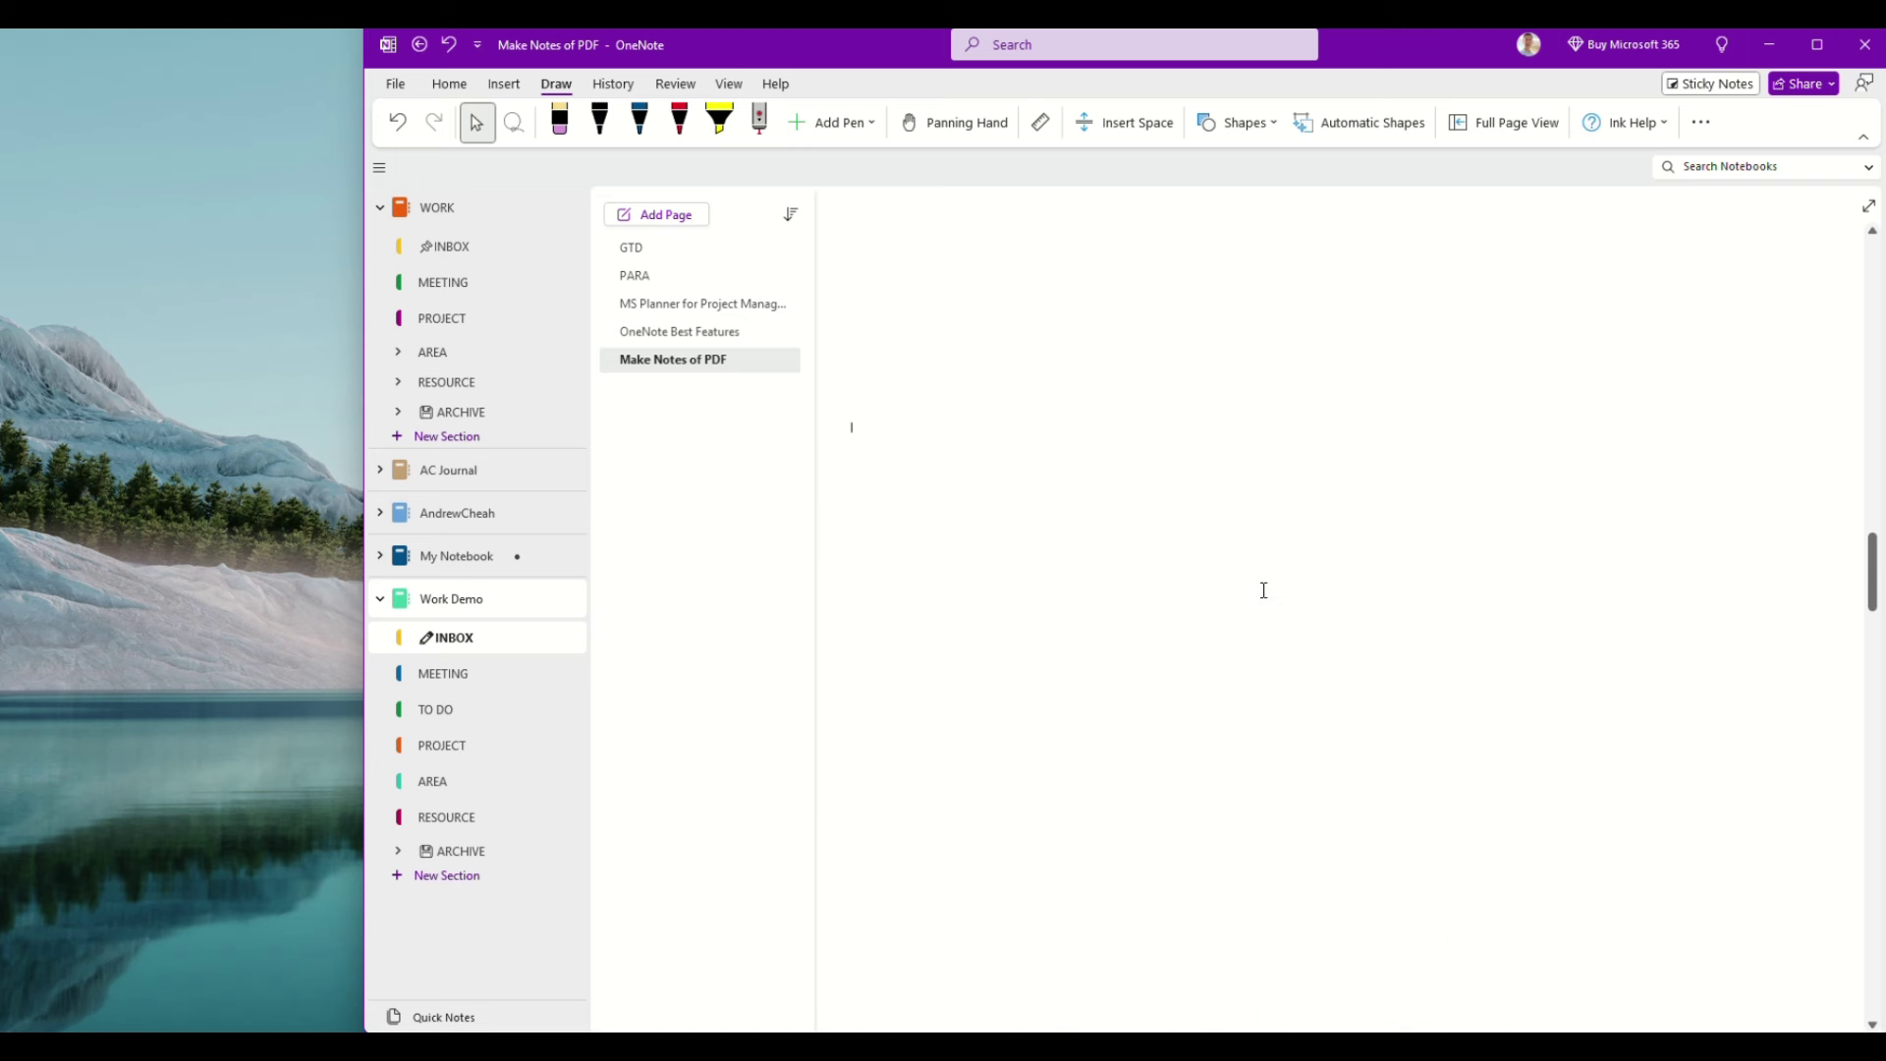
{"action": "scroll", "coordinate": [1262, 589], "scroll_direction": "down", "scroll_amount": 3}
{"action": "left_click", "coordinate": [1211, 586]}
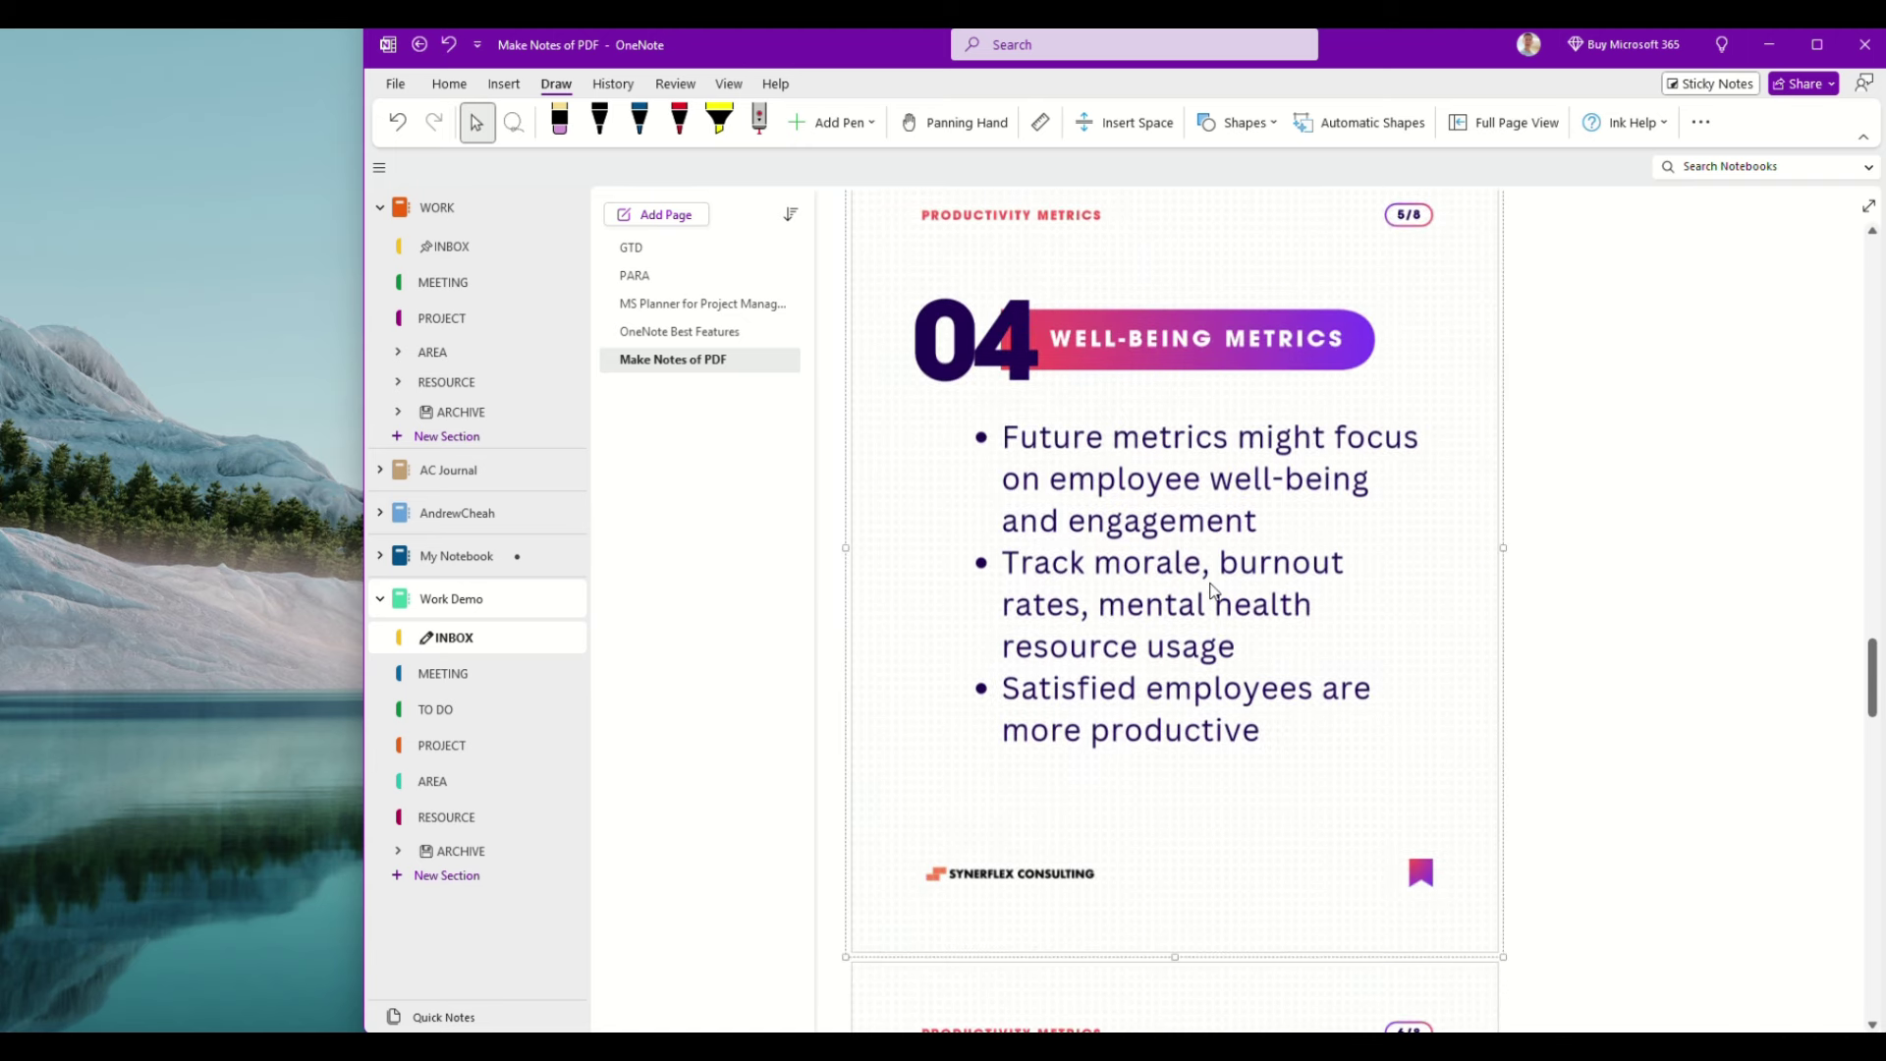
{"action": "scroll", "coordinate": [1212, 587], "scroll_direction": "down", "scroll_amount": 3}
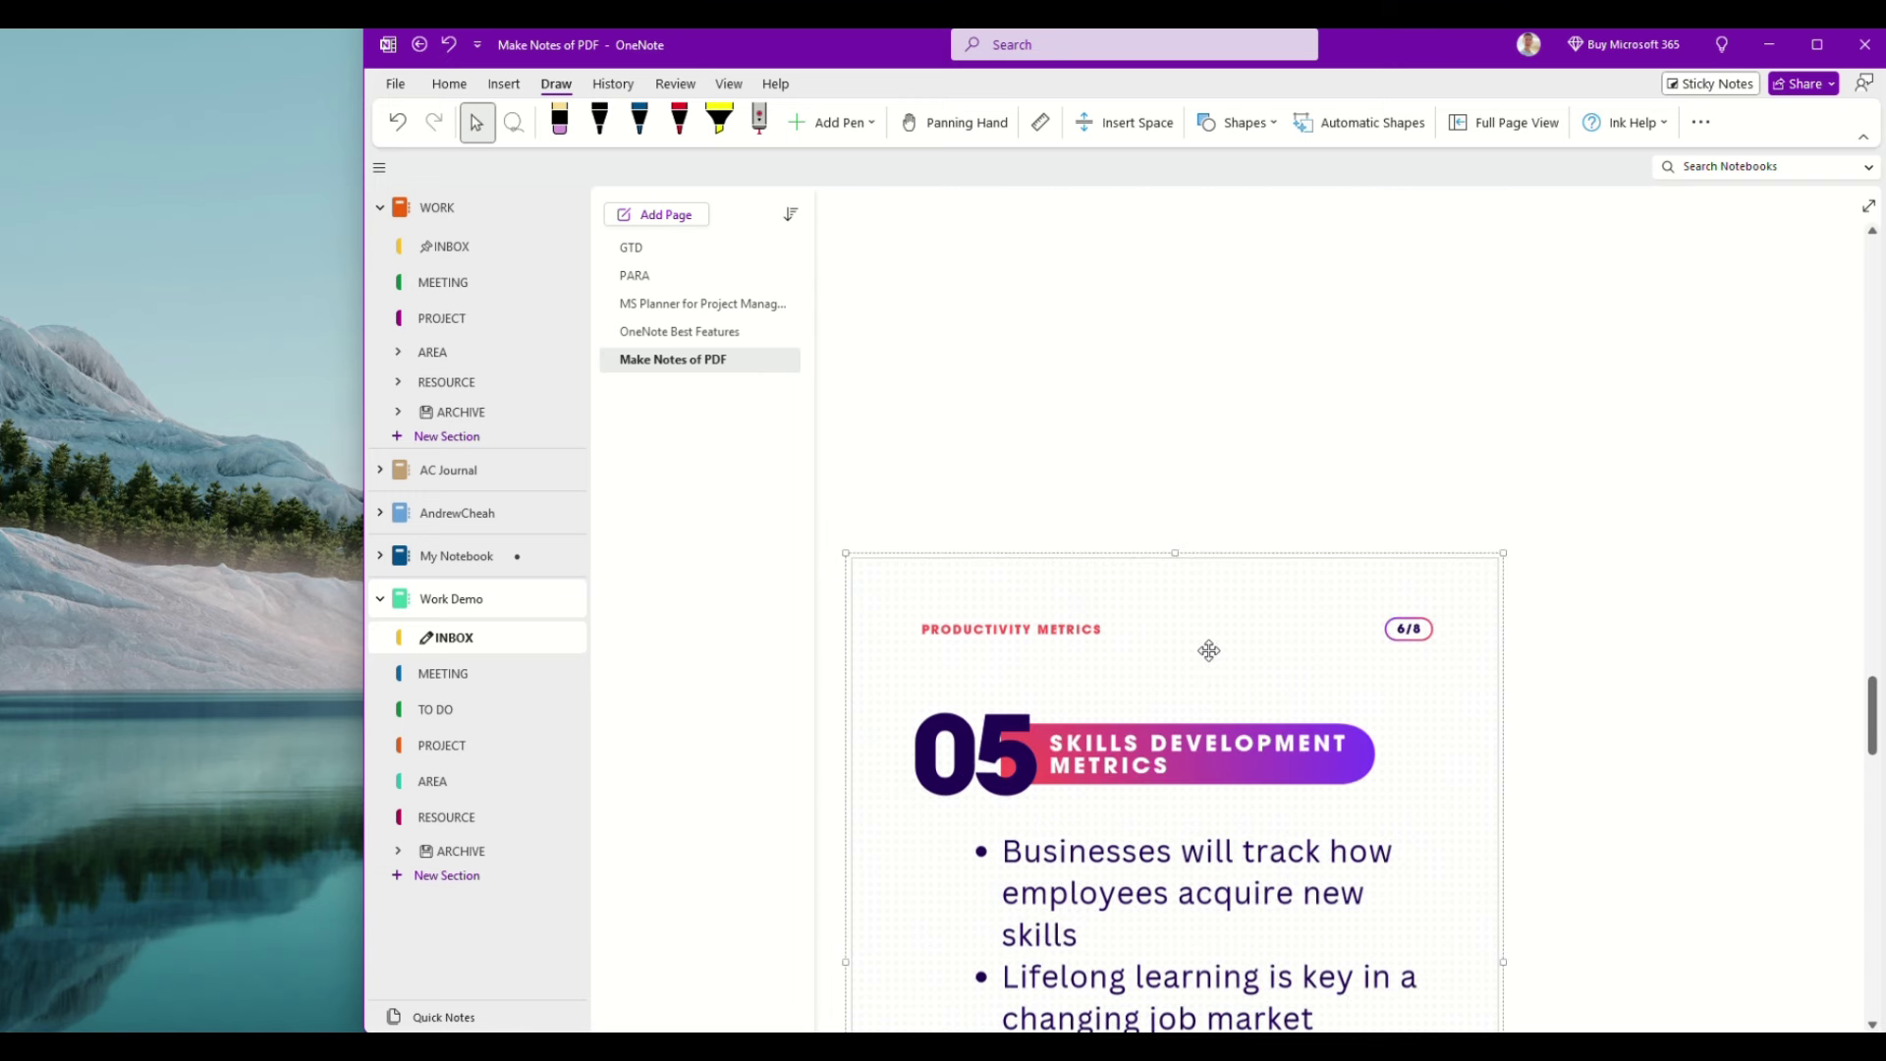
{"action": "left_click_drag", "start_coordinate": [1211, 658], "coordinate": [1210, 361]}
{"action": "key", "text": "ctrl+z"}
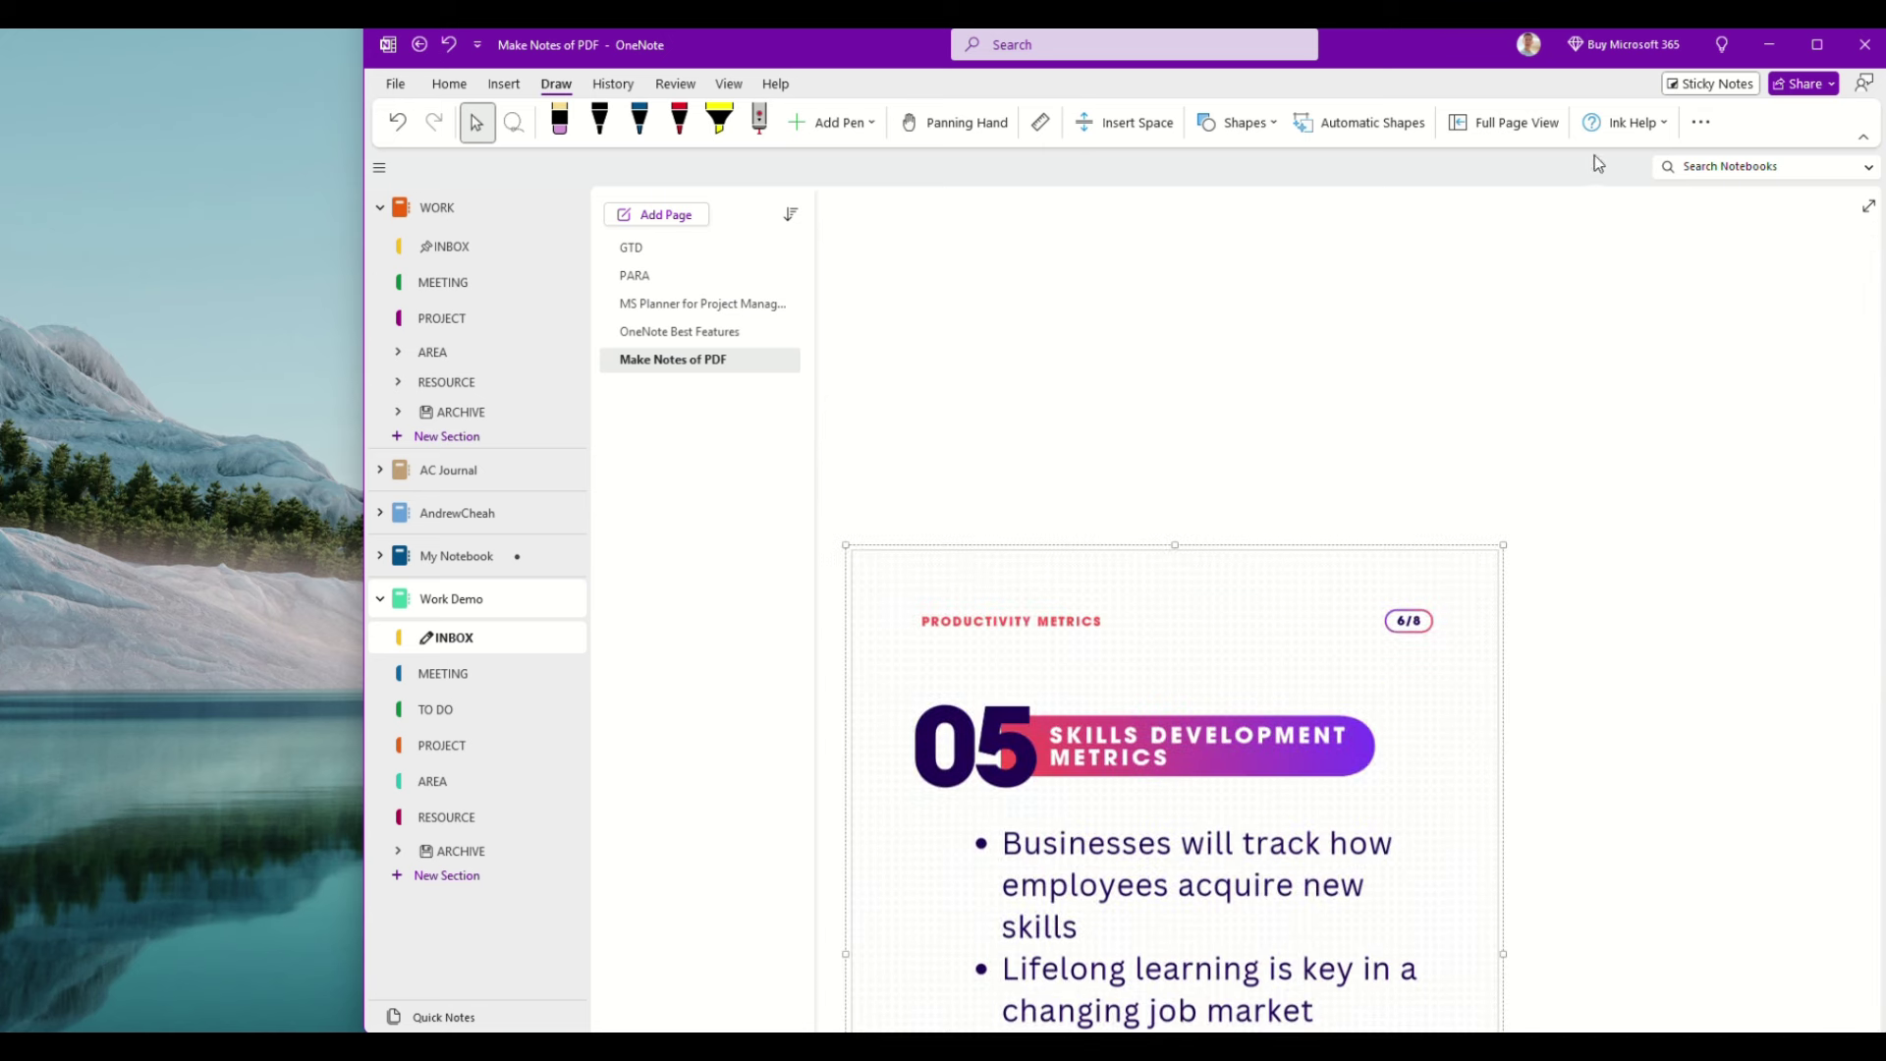
- Zoom out to 31%, move slide 05 beside the earlier pages, and select slides 06 and 07
{"action": "left_click", "coordinate": [729, 82]}
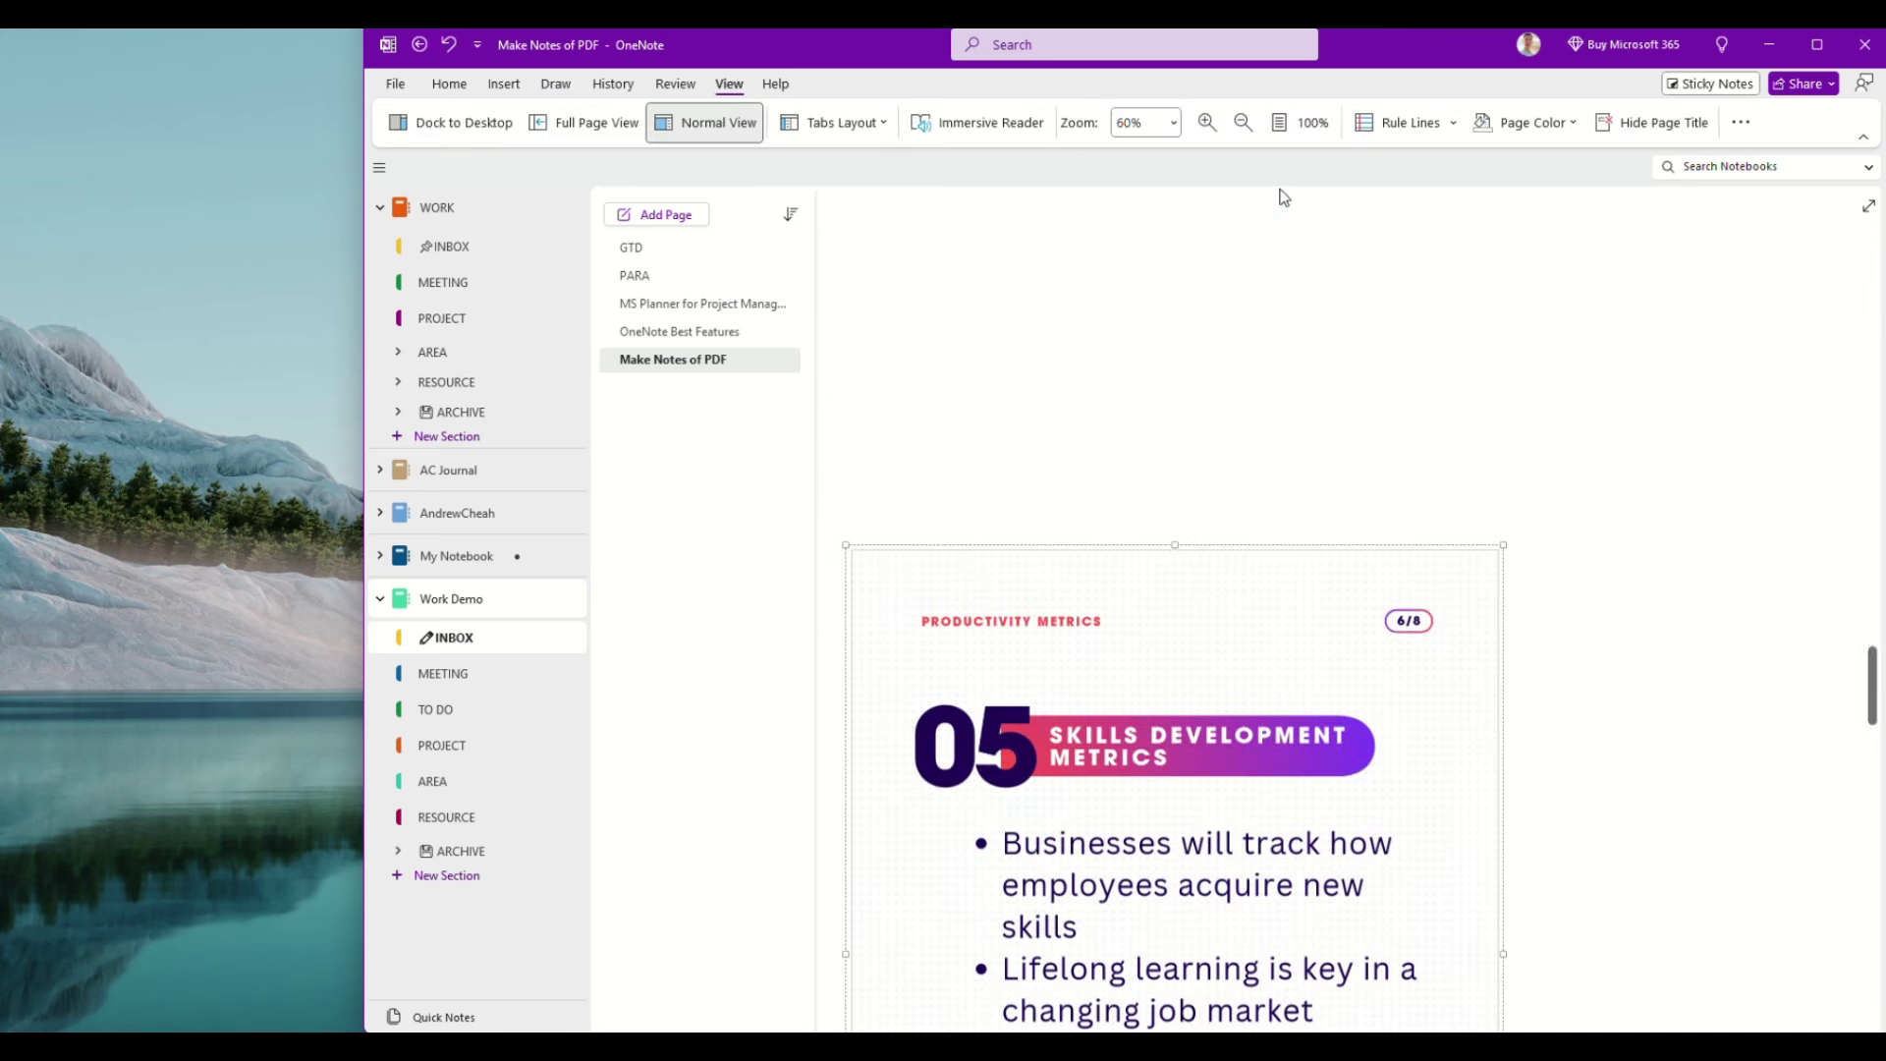
{"action": "left_click", "coordinate": [1242, 122]}
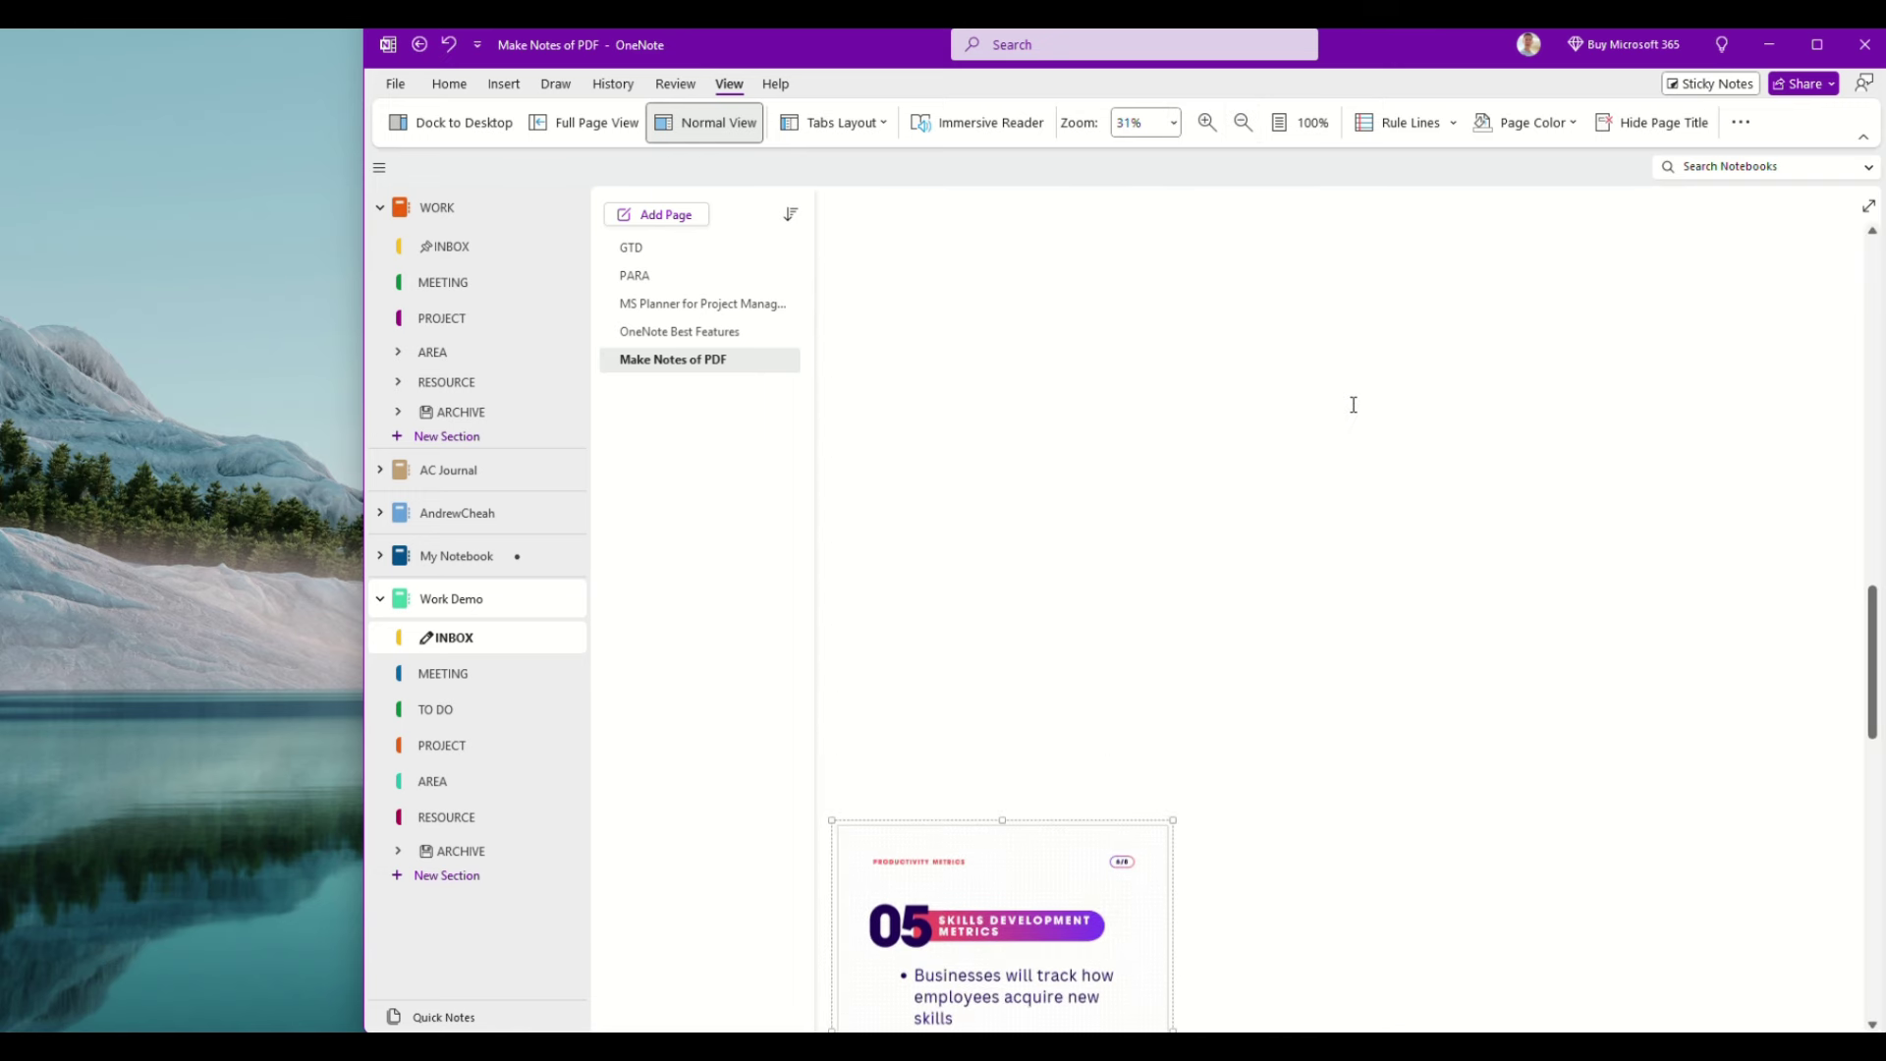
{"action": "left_click_drag", "start_coordinate": [1115, 794], "coordinate": [1123, 375]}
{"action": "mouse_move", "coordinate": [1103, 927]}
{"action": "left_mouse_down"}
{"action": "mouse_move", "coordinate": [1434, 476]}
{"action": "mouse_move", "coordinate": [1420, 408]}
{"action": "left_mouse_up"}
{"action": "scroll", "coordinate": [1397, 989], "scroll_direction": "down", "scroll_amount": 2}
{"action": "scroll", "coordinate": [1394, 985], "scroll_direction": "down", "scroll_amount": 5}
{"action": "scroll", "coordinate": [1392, 973], "scroll_direction": "down", "scroll_amount": 5}
{"action": "scroll", "coordinate": [1386, 963], "scroll_direction": "down", "scroll_amount": 5}
{"action": "scroll", "coordinate": [1386, 963], "scroll_direction": "up", "scroll_amount": 3}
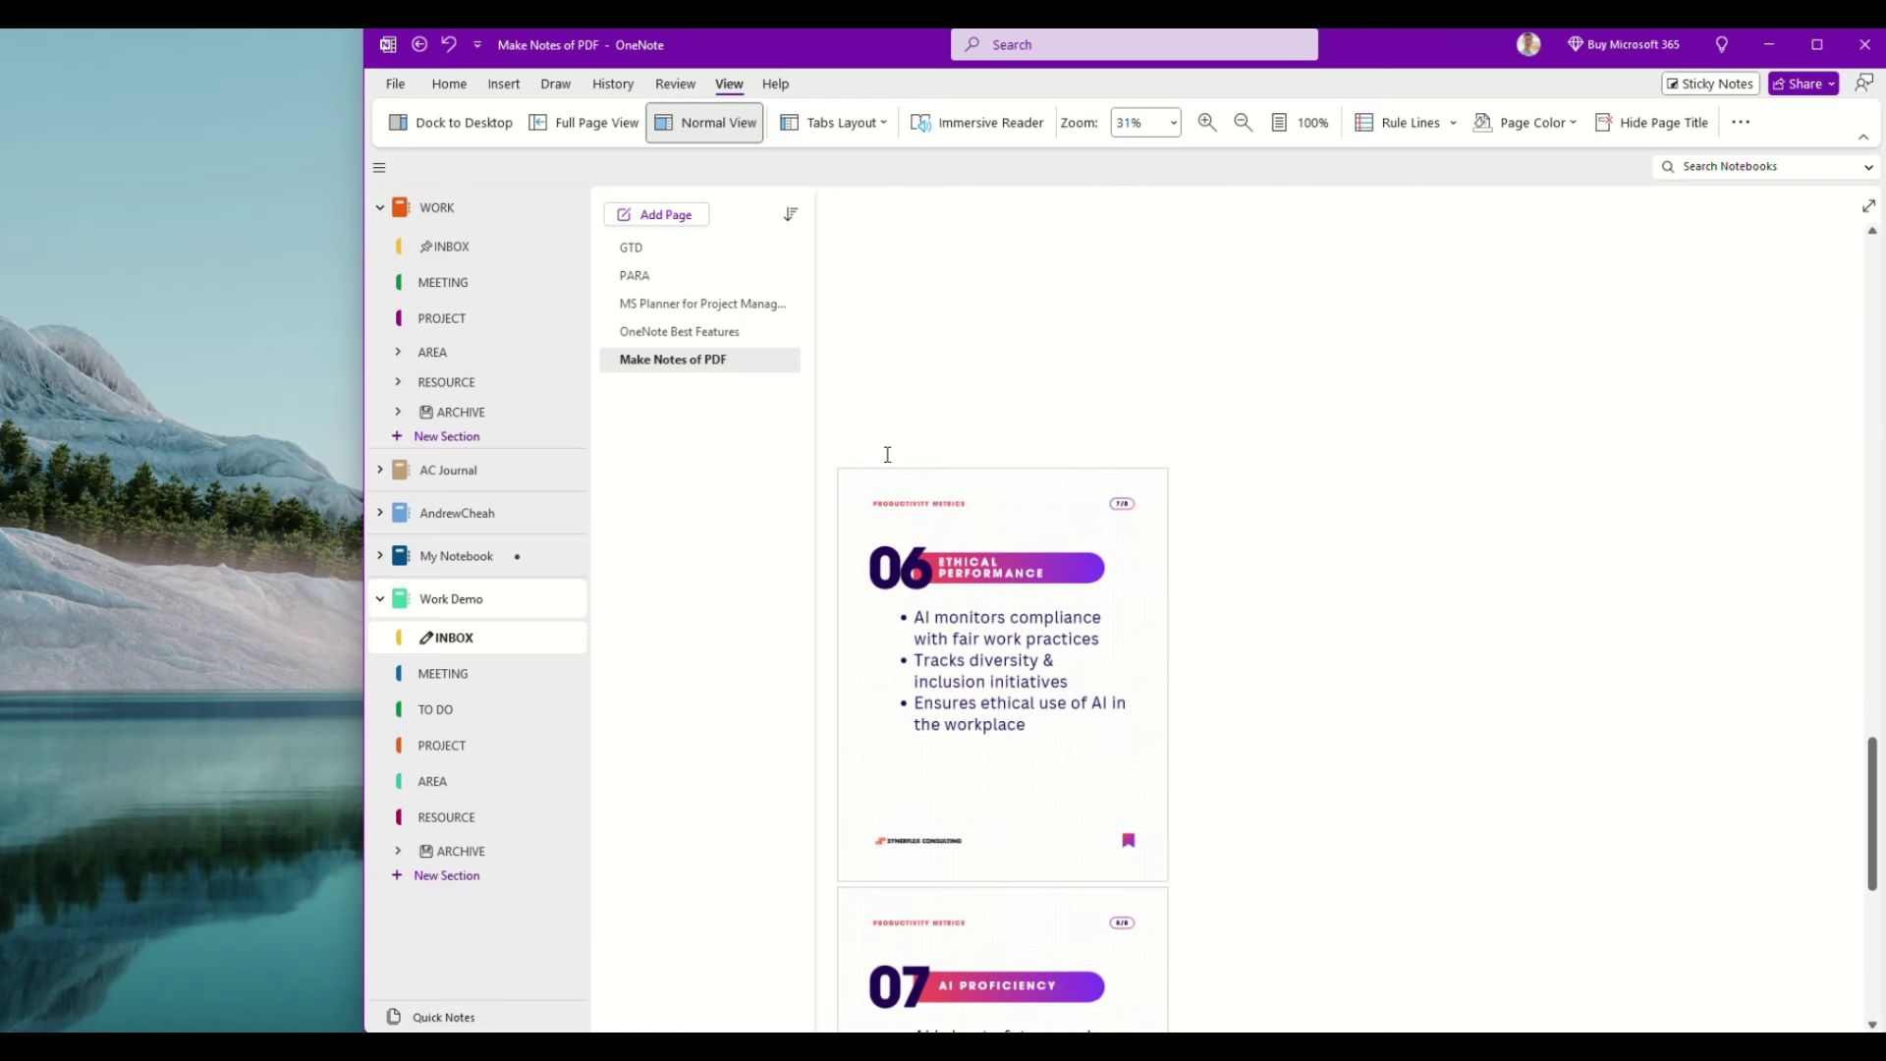
{"action": "left_click", "coordinate": [884, 502]}
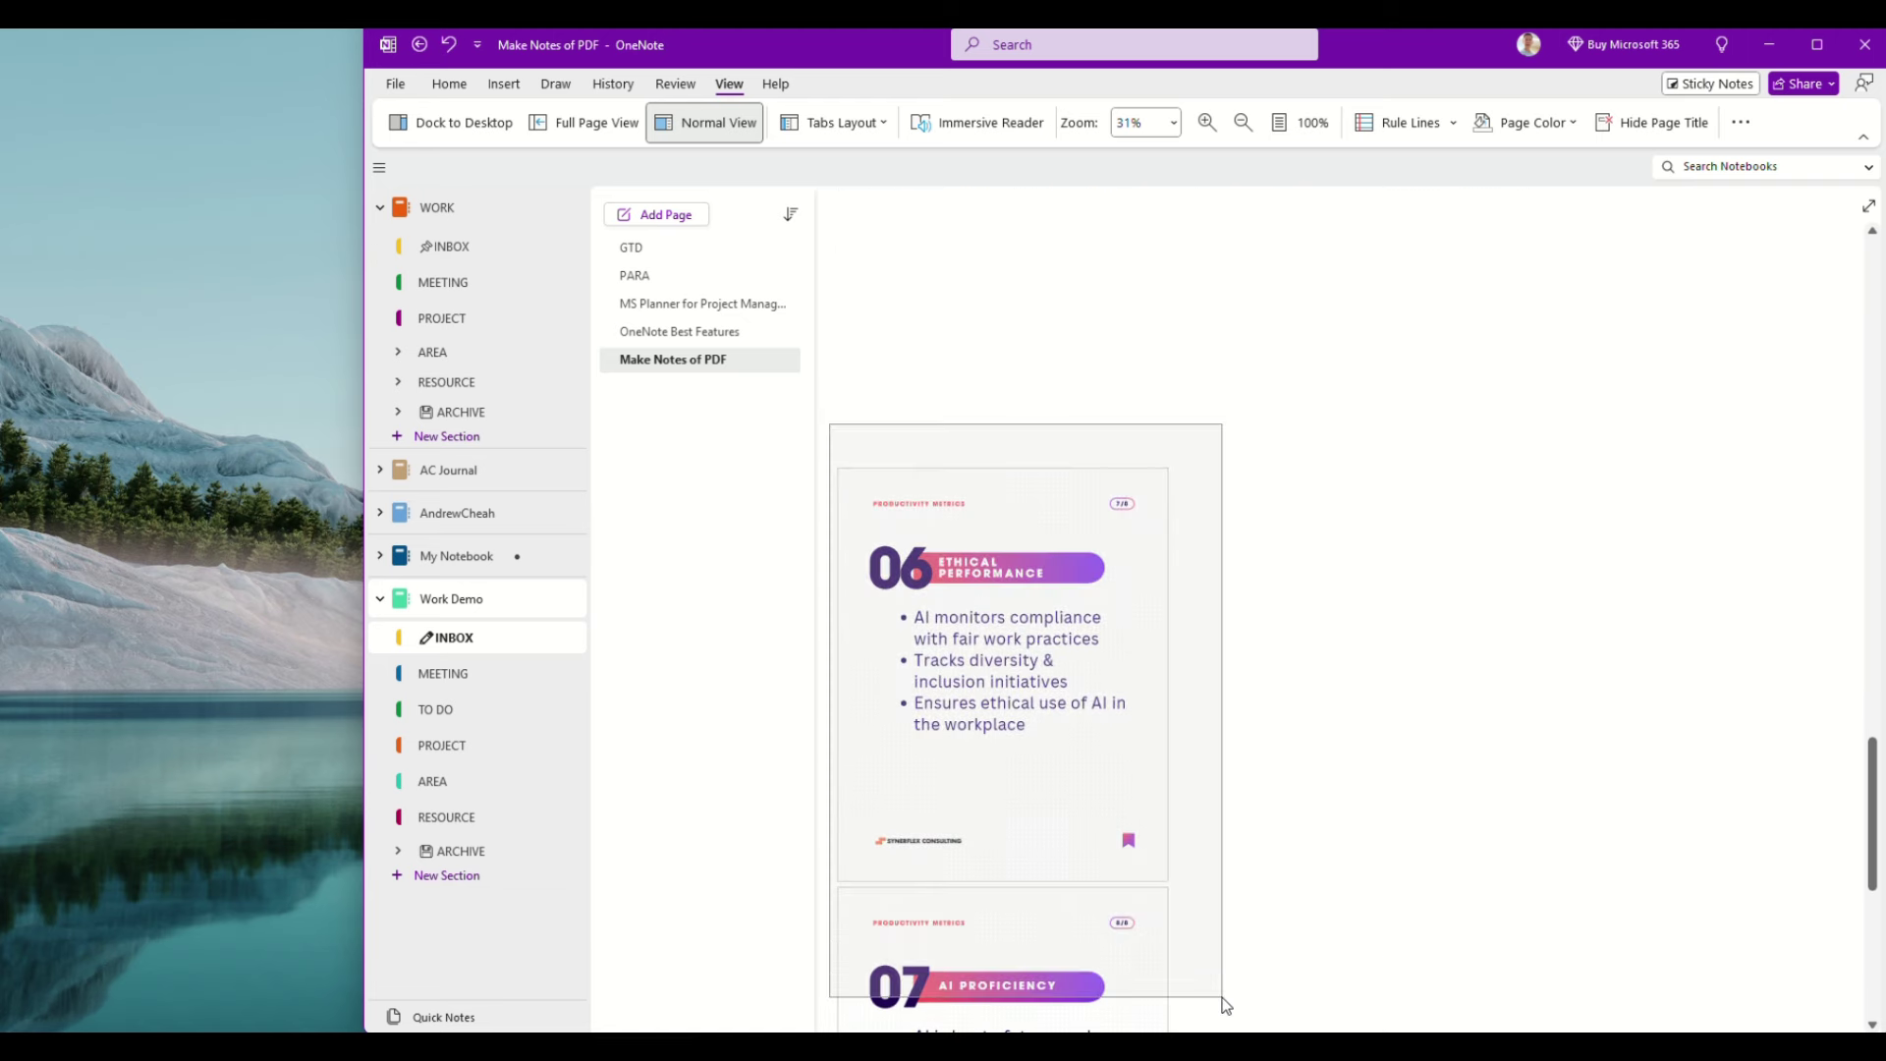
{"action": "scroll", "coordinate": [1281, 928], "scroll_direction": "down", "scroll_amount": 2}
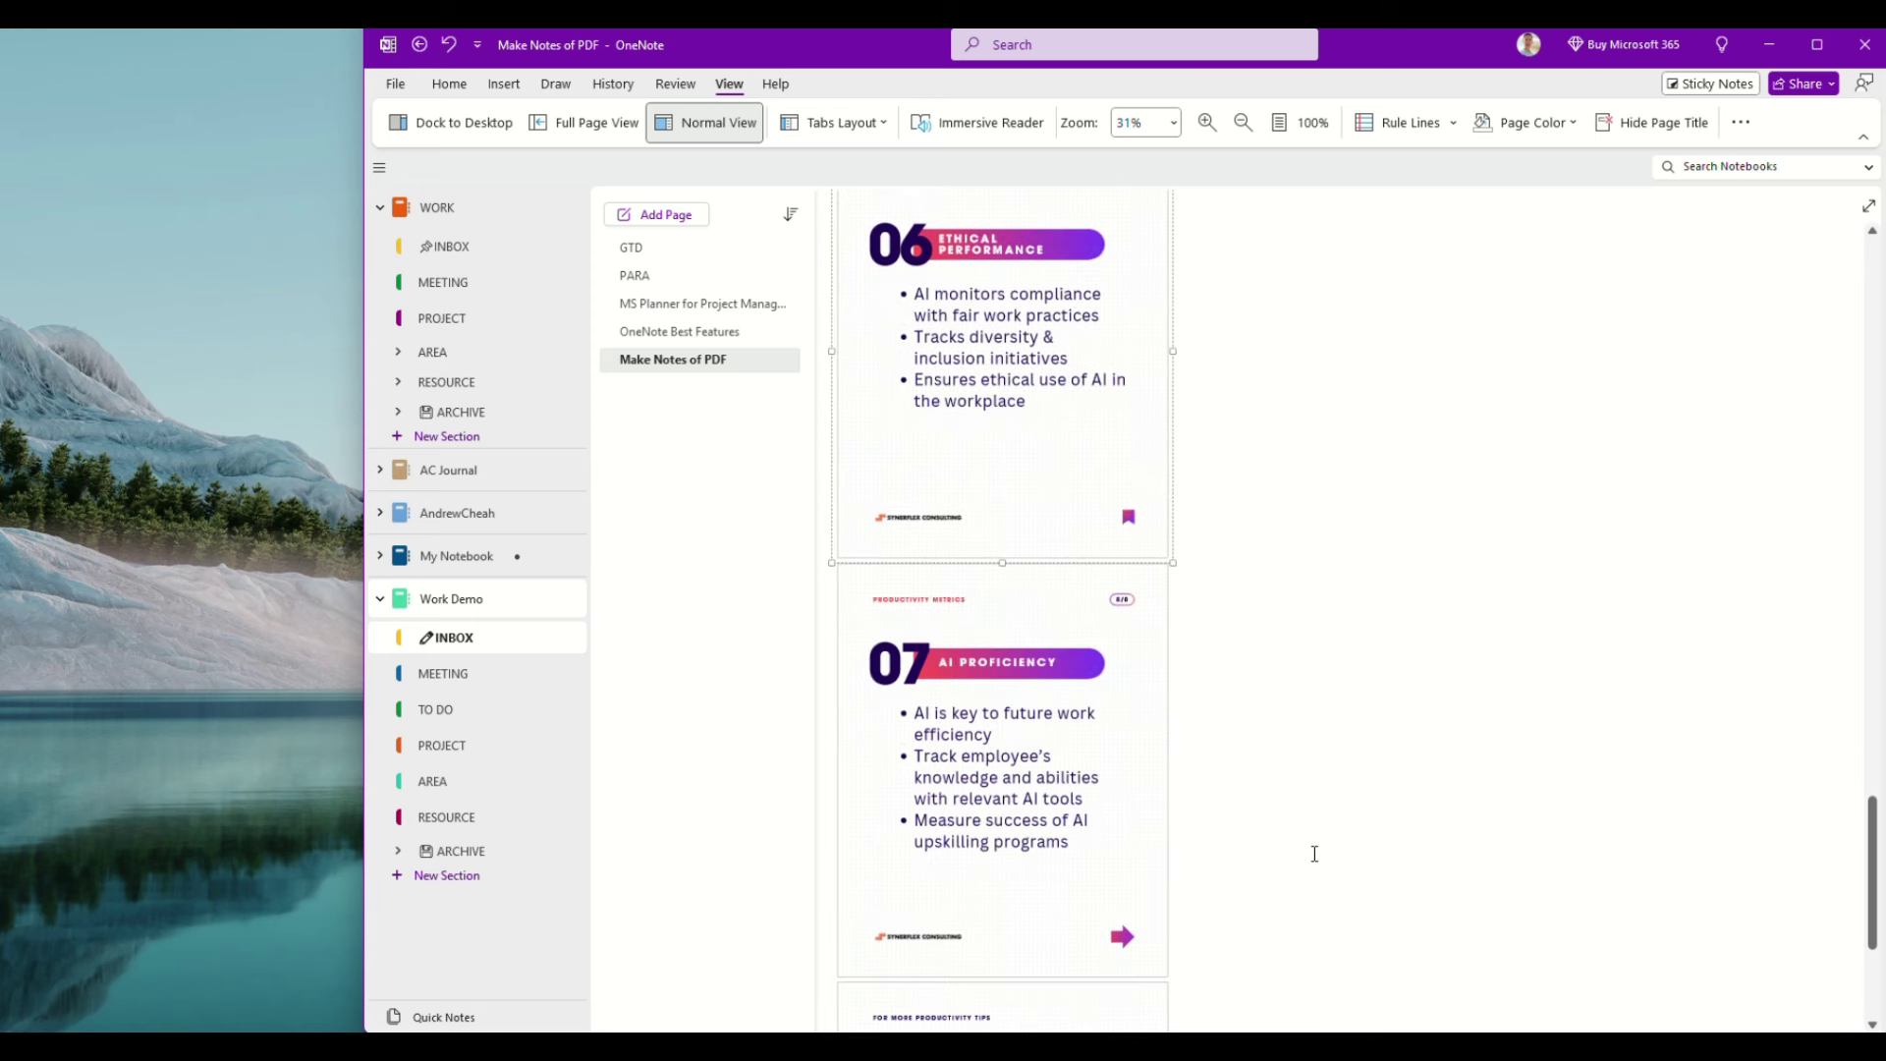
{"action": "left_click", "coordinate": [1112, 650]}
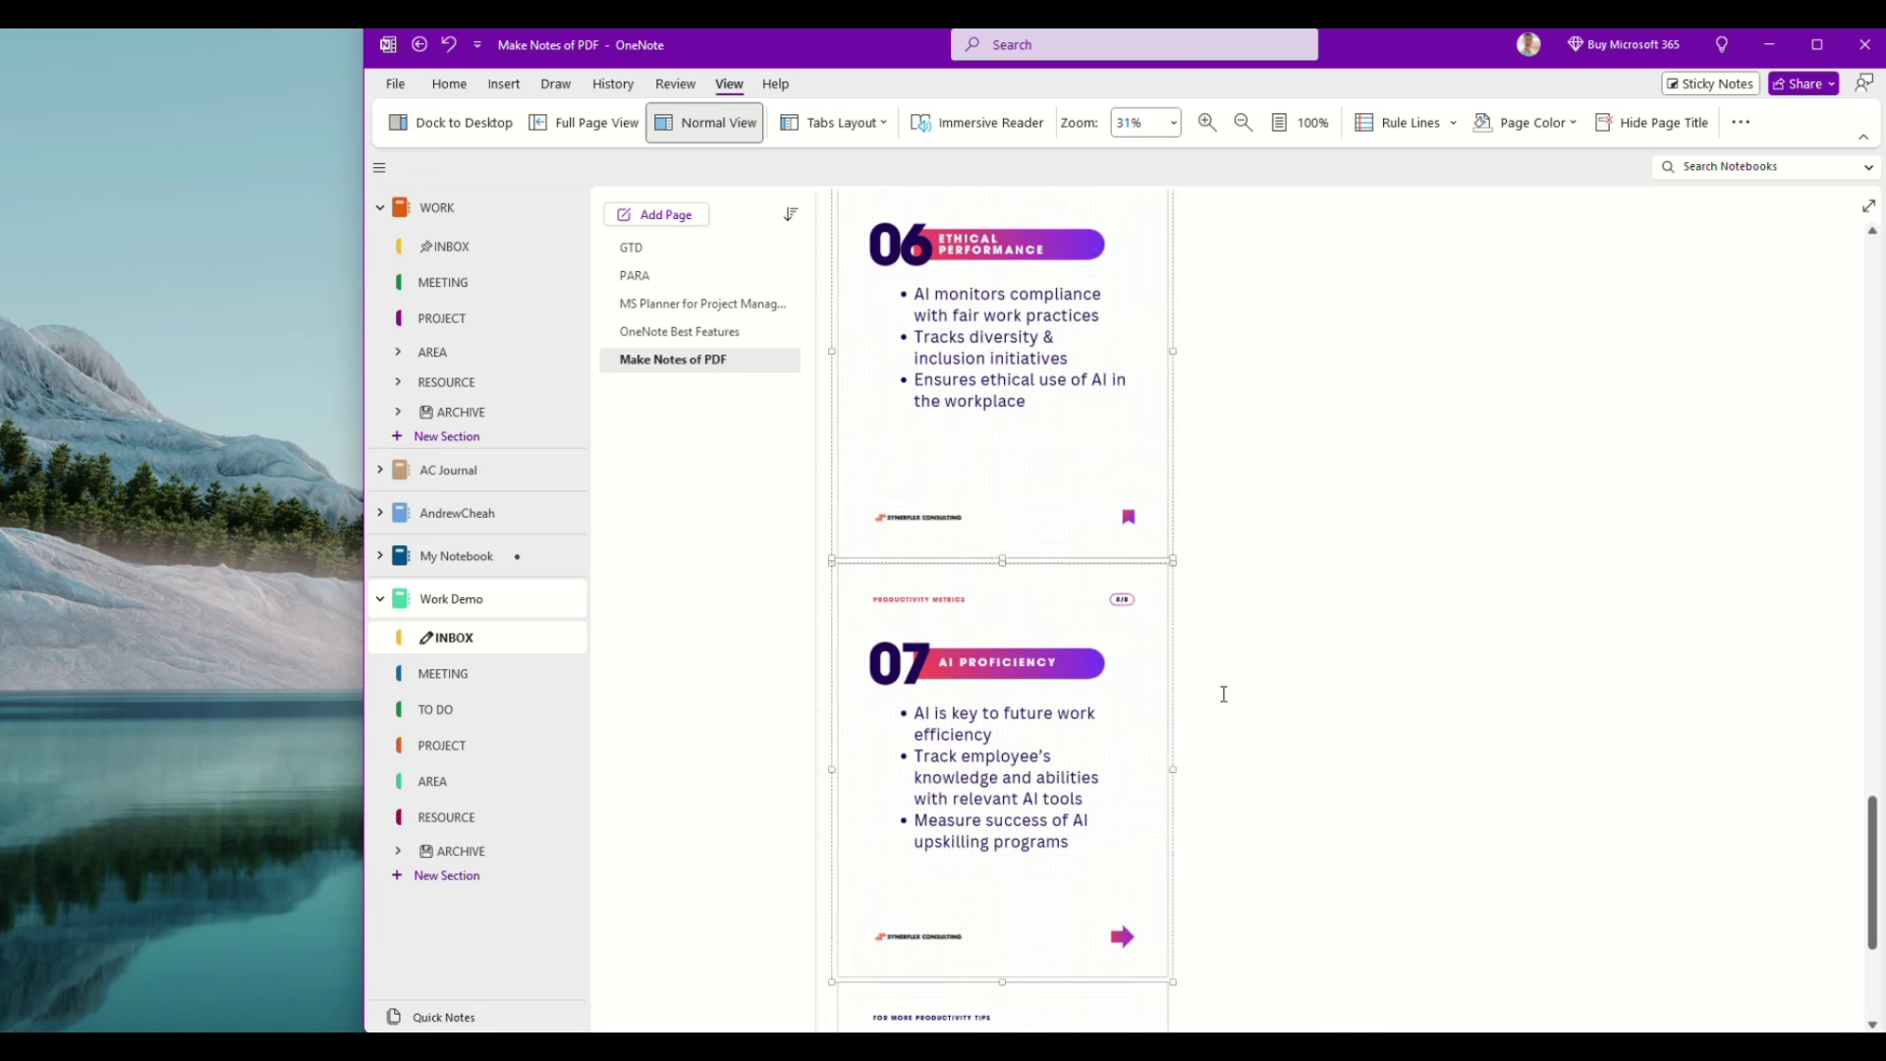
{"action": "scroll", "coordinate": [1223, 695], "scroll_direction": "up", "scroll_amount": 10}
{"action": "scroll", "coordinate": [1222, 697], "scroll_direction": "down", "scroll_amount": 5}
{"action": "scroll", "coordinate": [1184, 551], "scroll_direction": "up", "scroll_amount": 10}
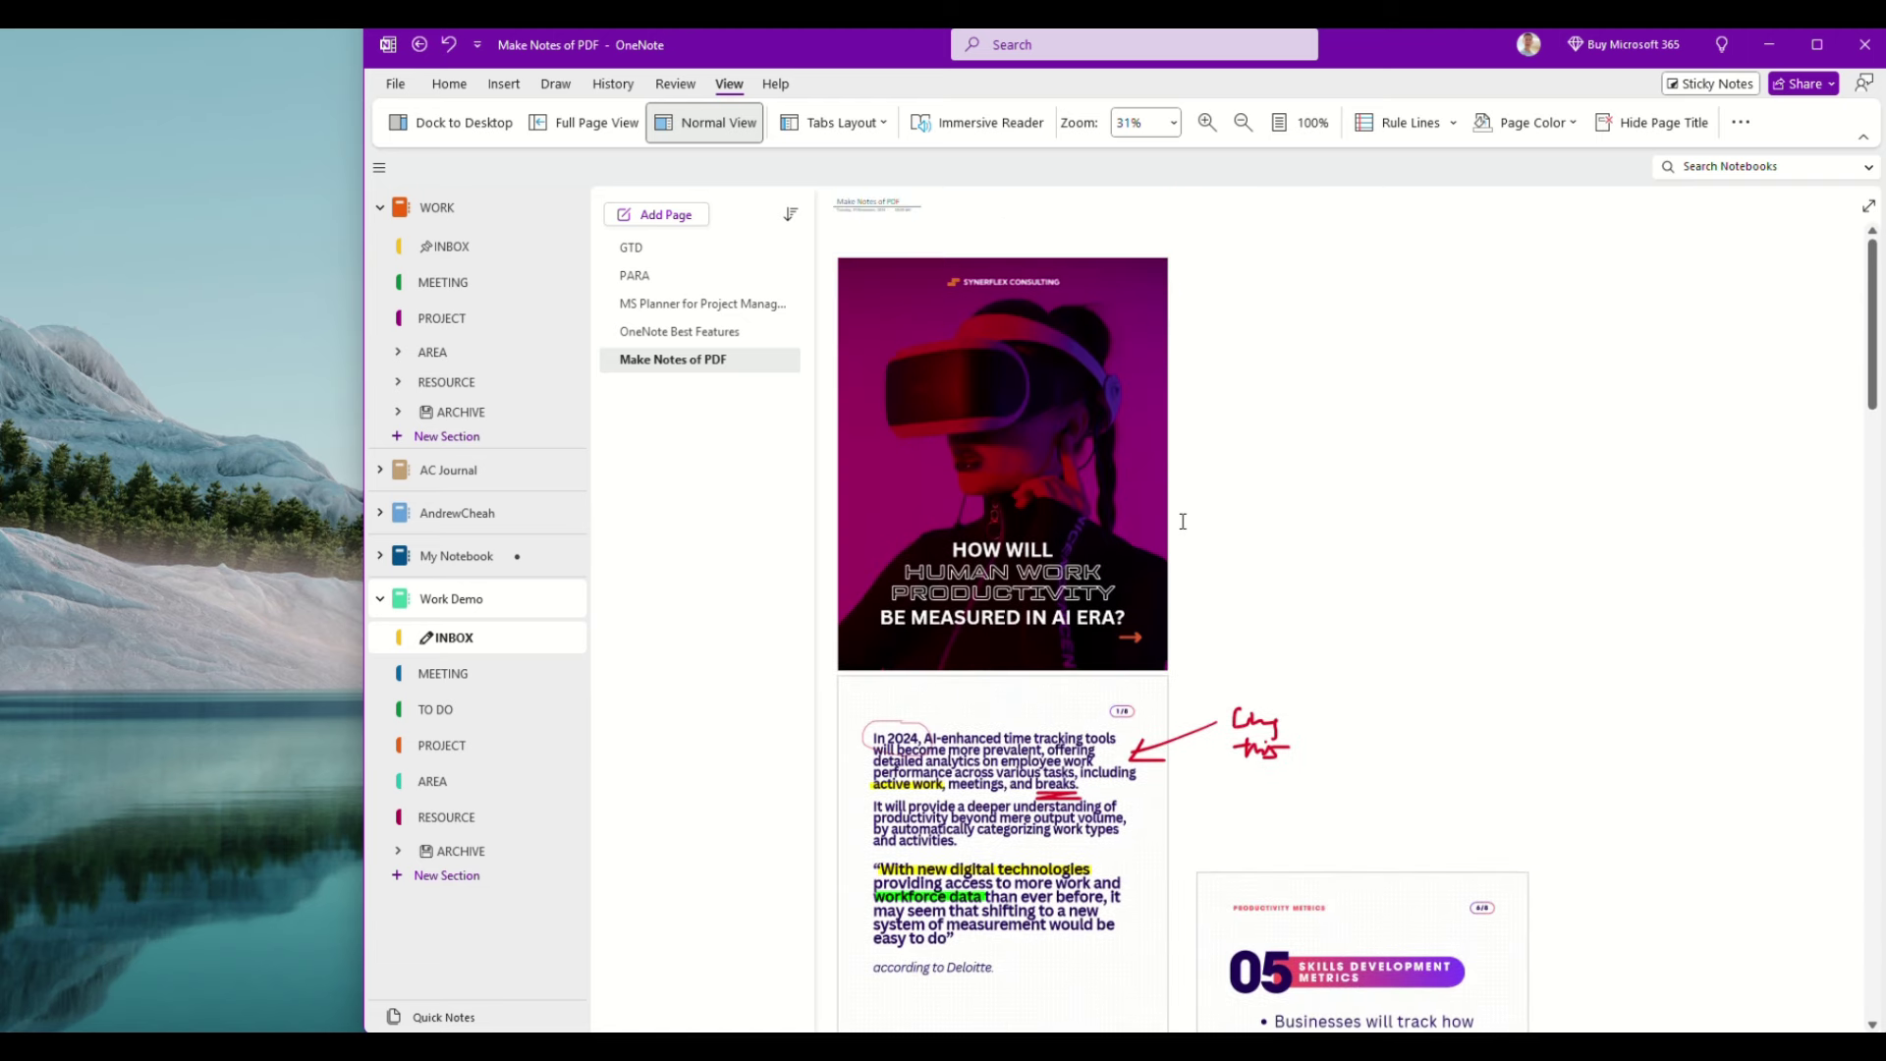
- Choose 75% from the View tab's Zoom list
{"action": "left_click", "coordinate": [1174, 125]}
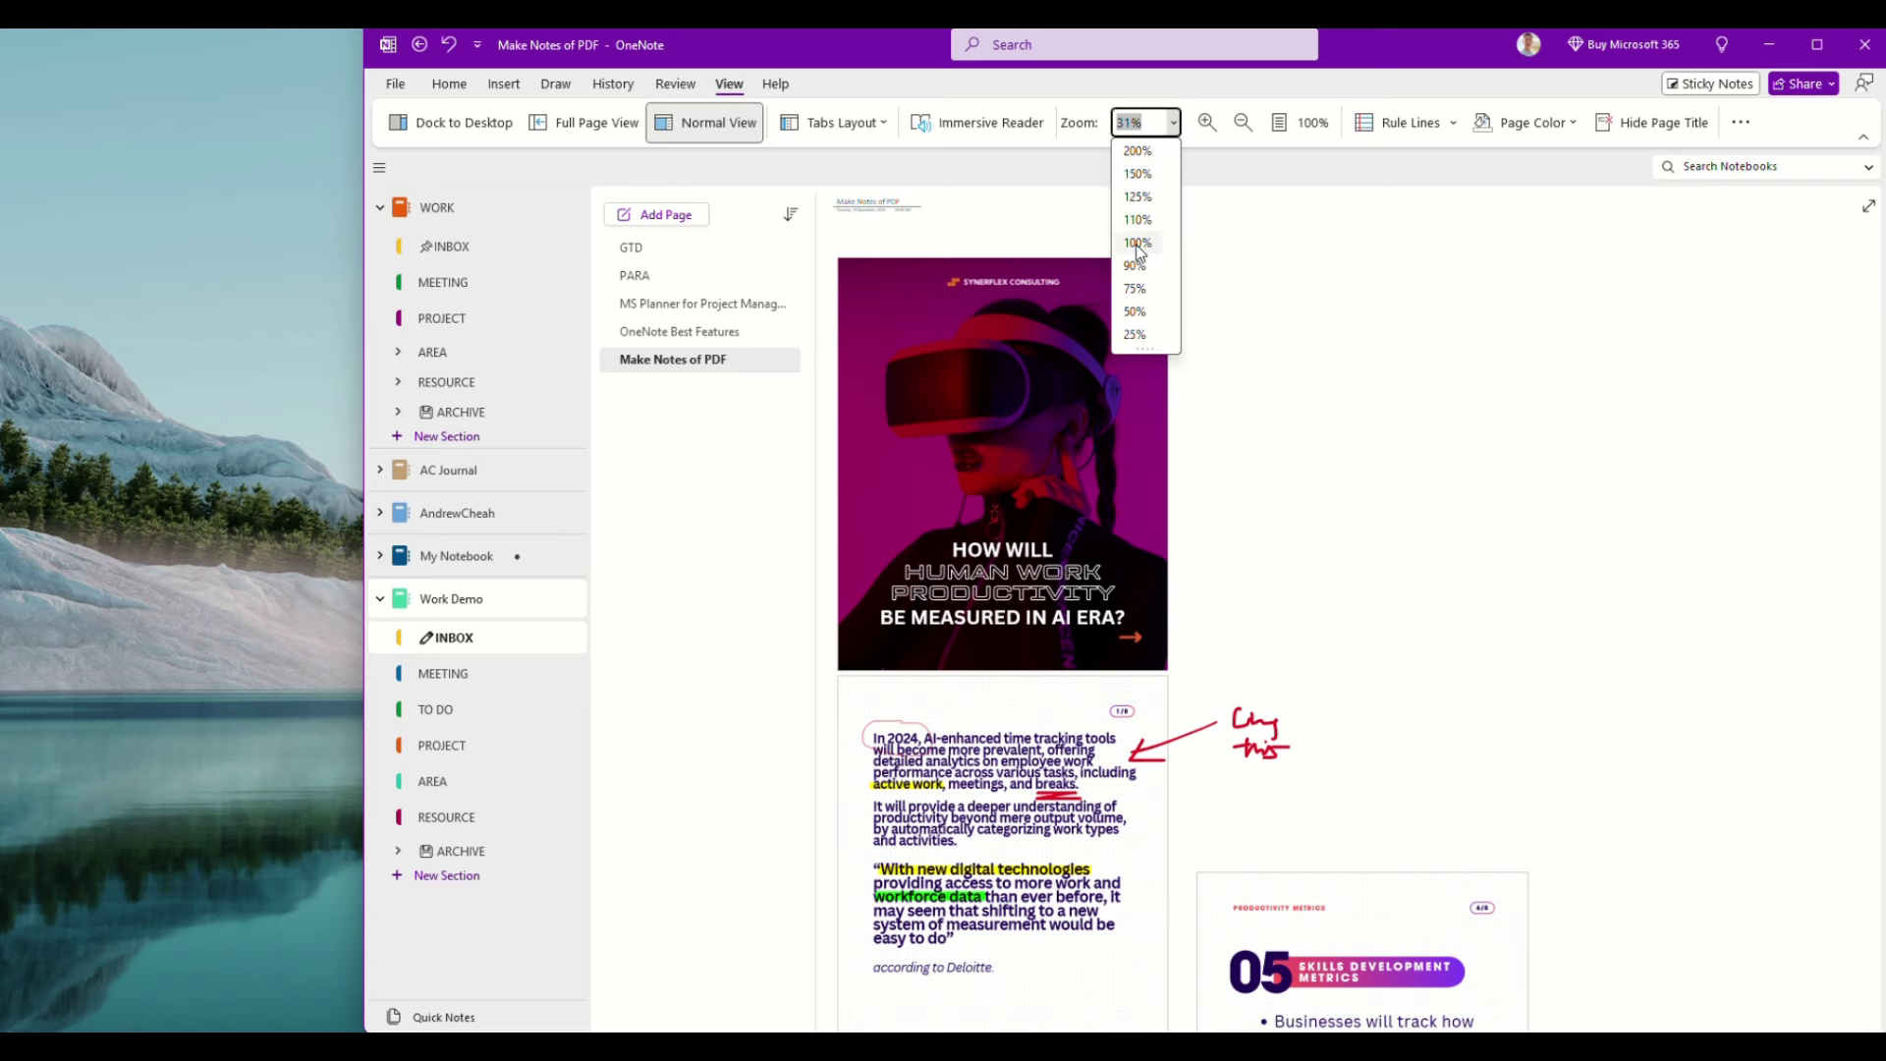
{"action": "left_click", "coordinate": [1138, 294]}
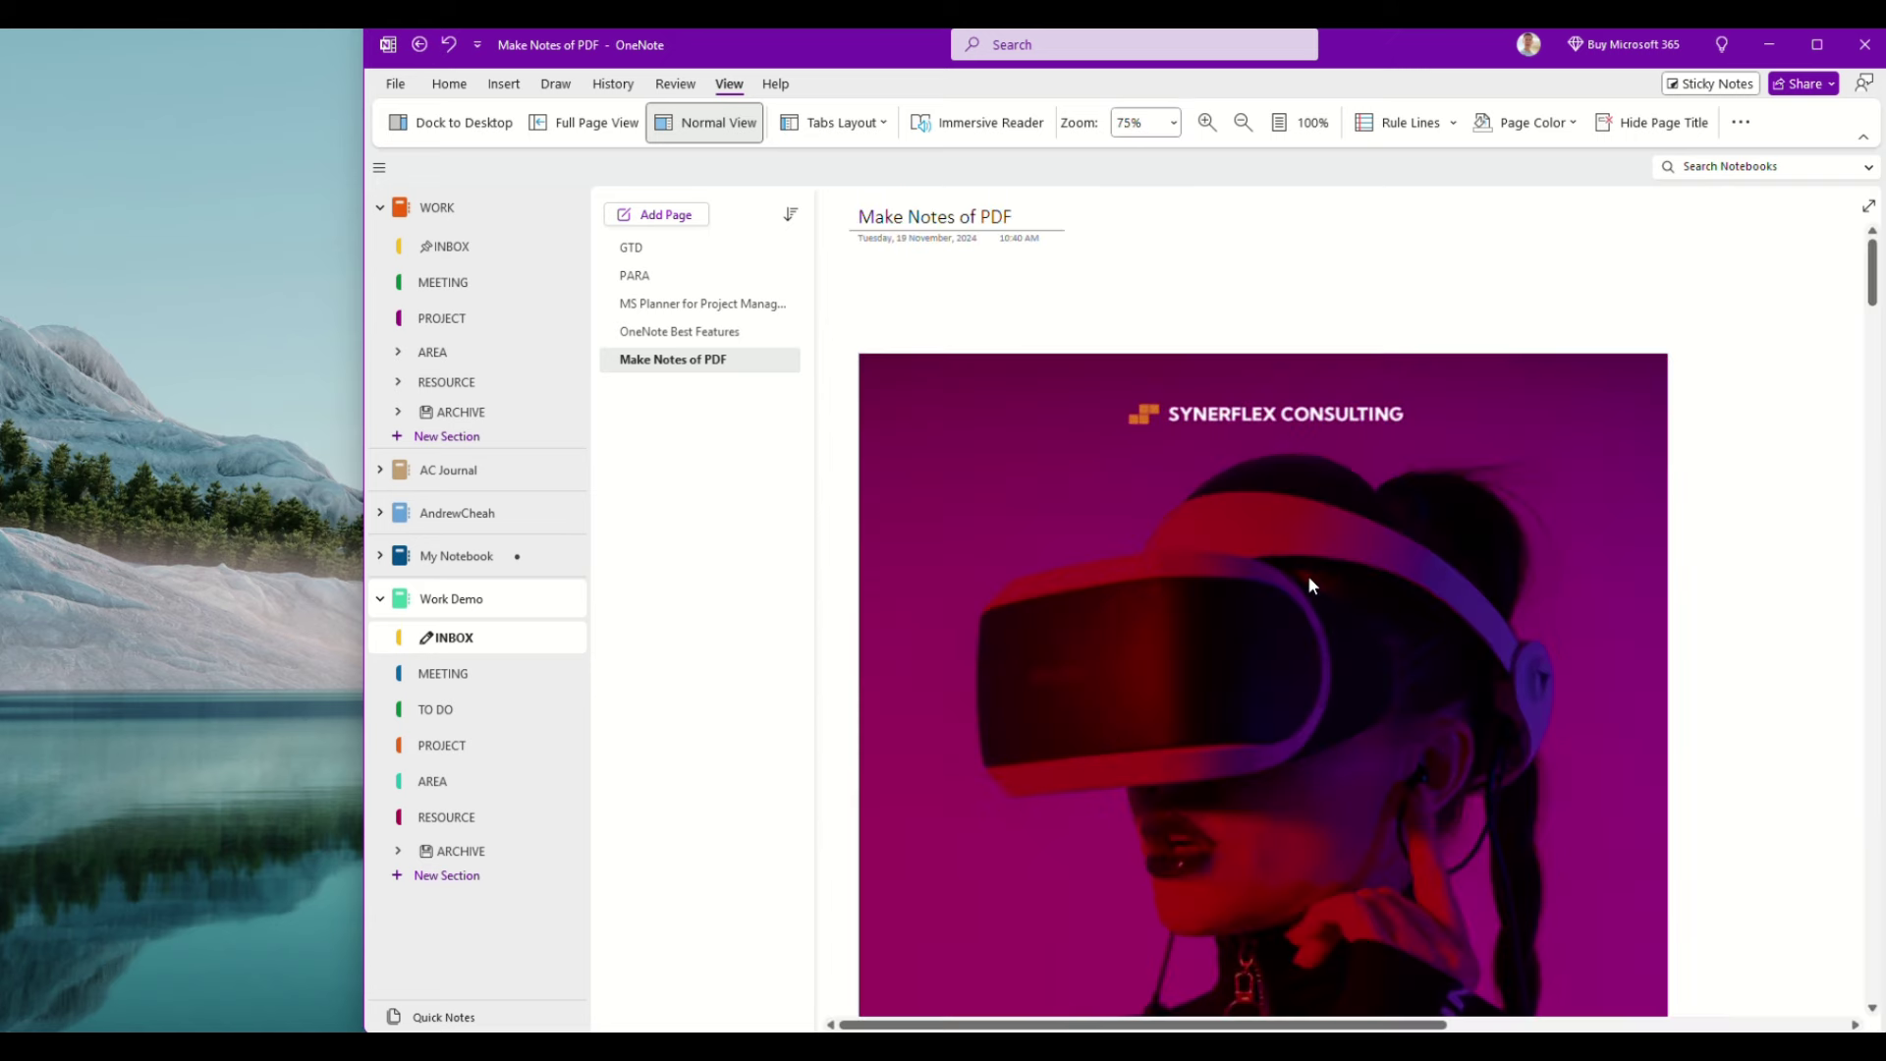
{"action": "scroll", "coordinate": [1310, 581], "scroll_direction": "down", "scroll_amount": 5}
{"action": "scroll", "coordinate": [1310, 582], "scroll_direction": "down", "scroll_amount": 2}
{"action": "scroll", "coordinate": [1304, 577], "scroll_direction": "down", "scroll_amount": 5}
{"action": "scroll", "coordinate": [1302, 575], "scroll_direction": "down", "scroll_amount": 4}
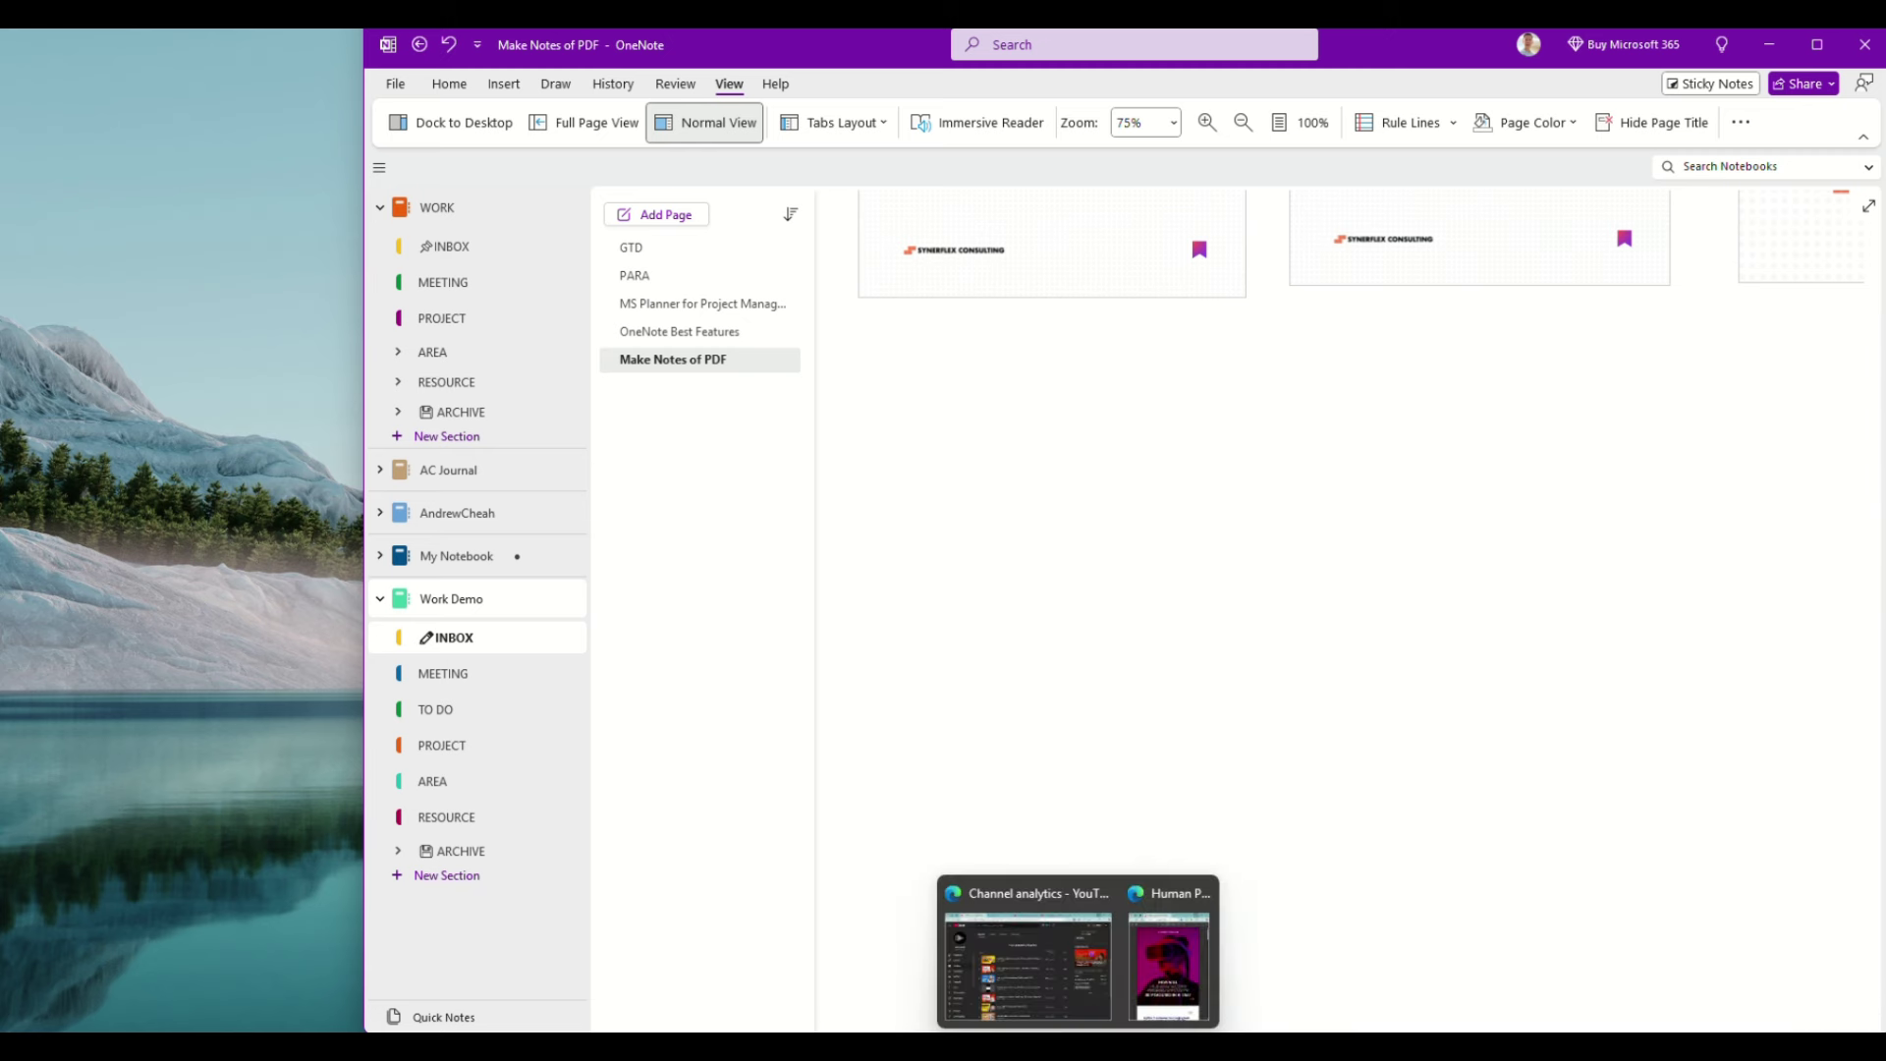
- Bring the Human Productivity Metrics PDF in Edge to the front and nudge its window right
{"action": "left_click", "coordinate": [1157, 993]}
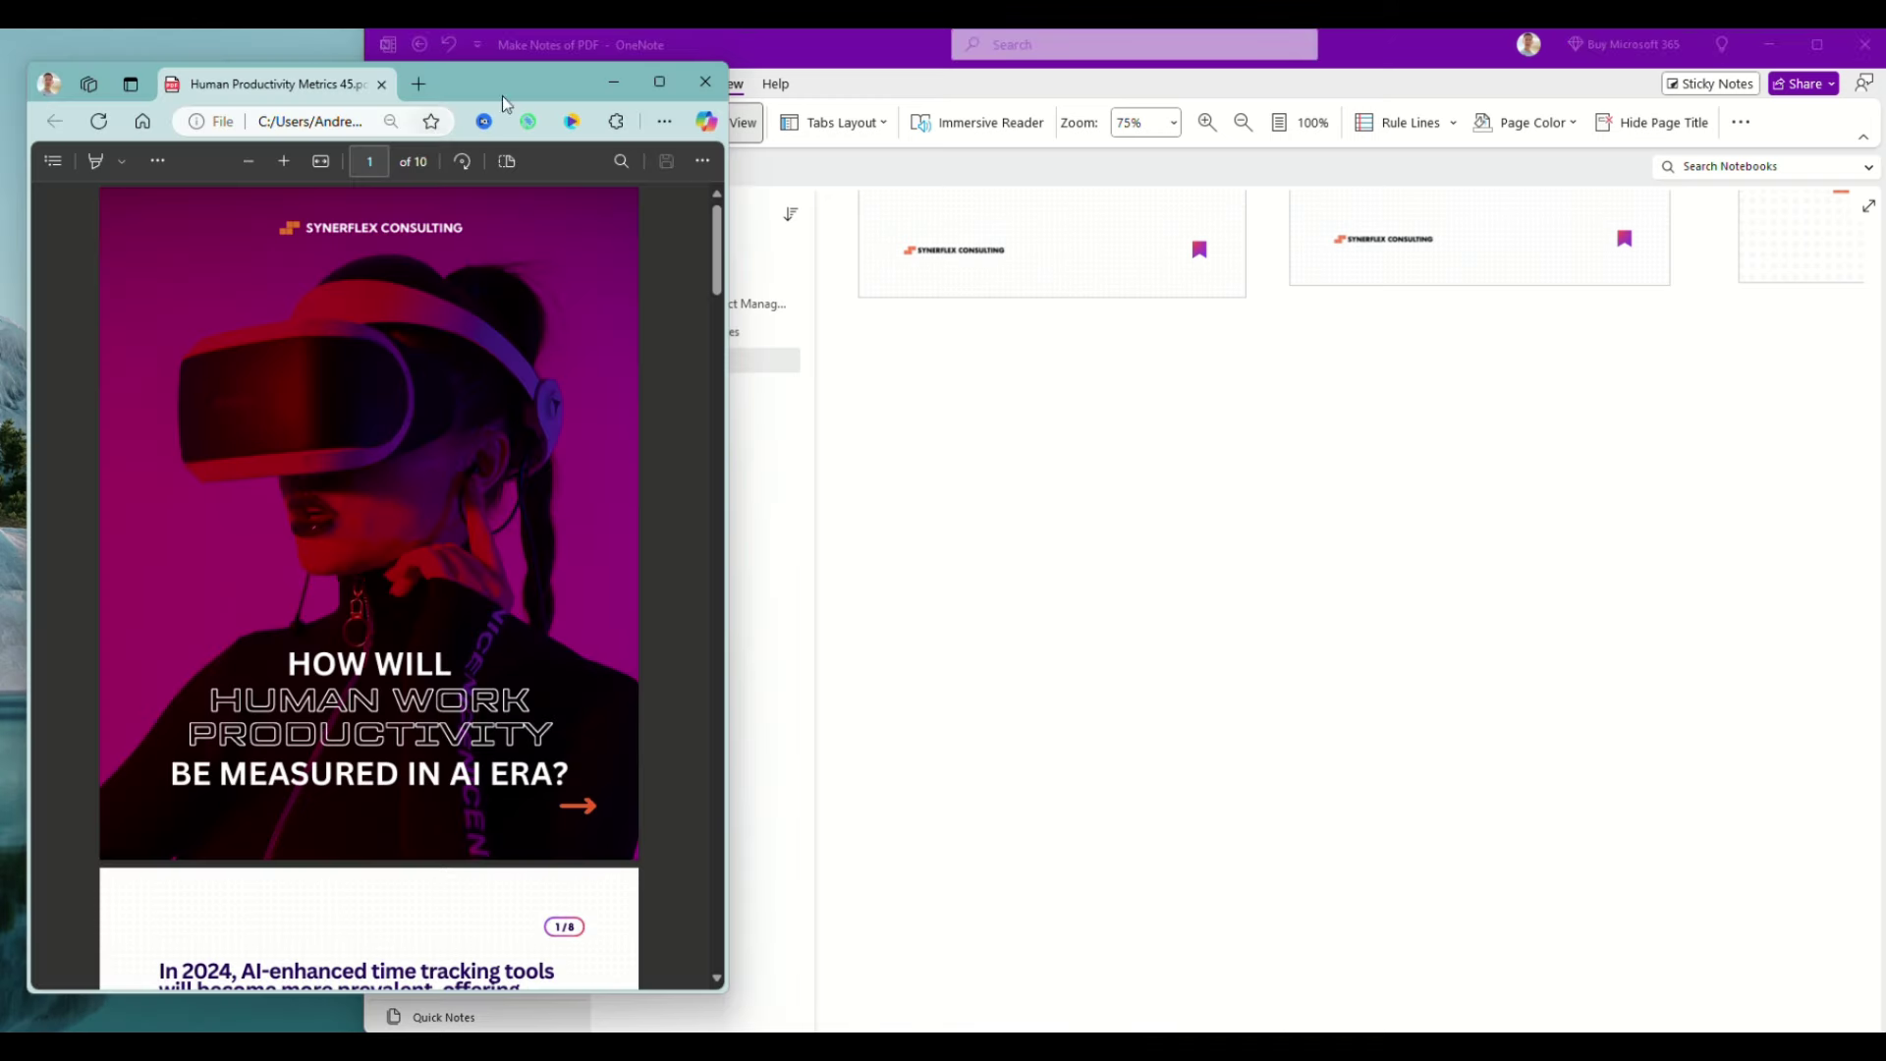
{"action": "mouse_move", "coordinate": [519, 92]}
{"action": "left_mouse_down"}
{"action": "mouse_move", "coordinate": [592, 97]}
{"action": "mouse_move", "coordinate": [544, 86]}
{"action": "left_mouse_up"}
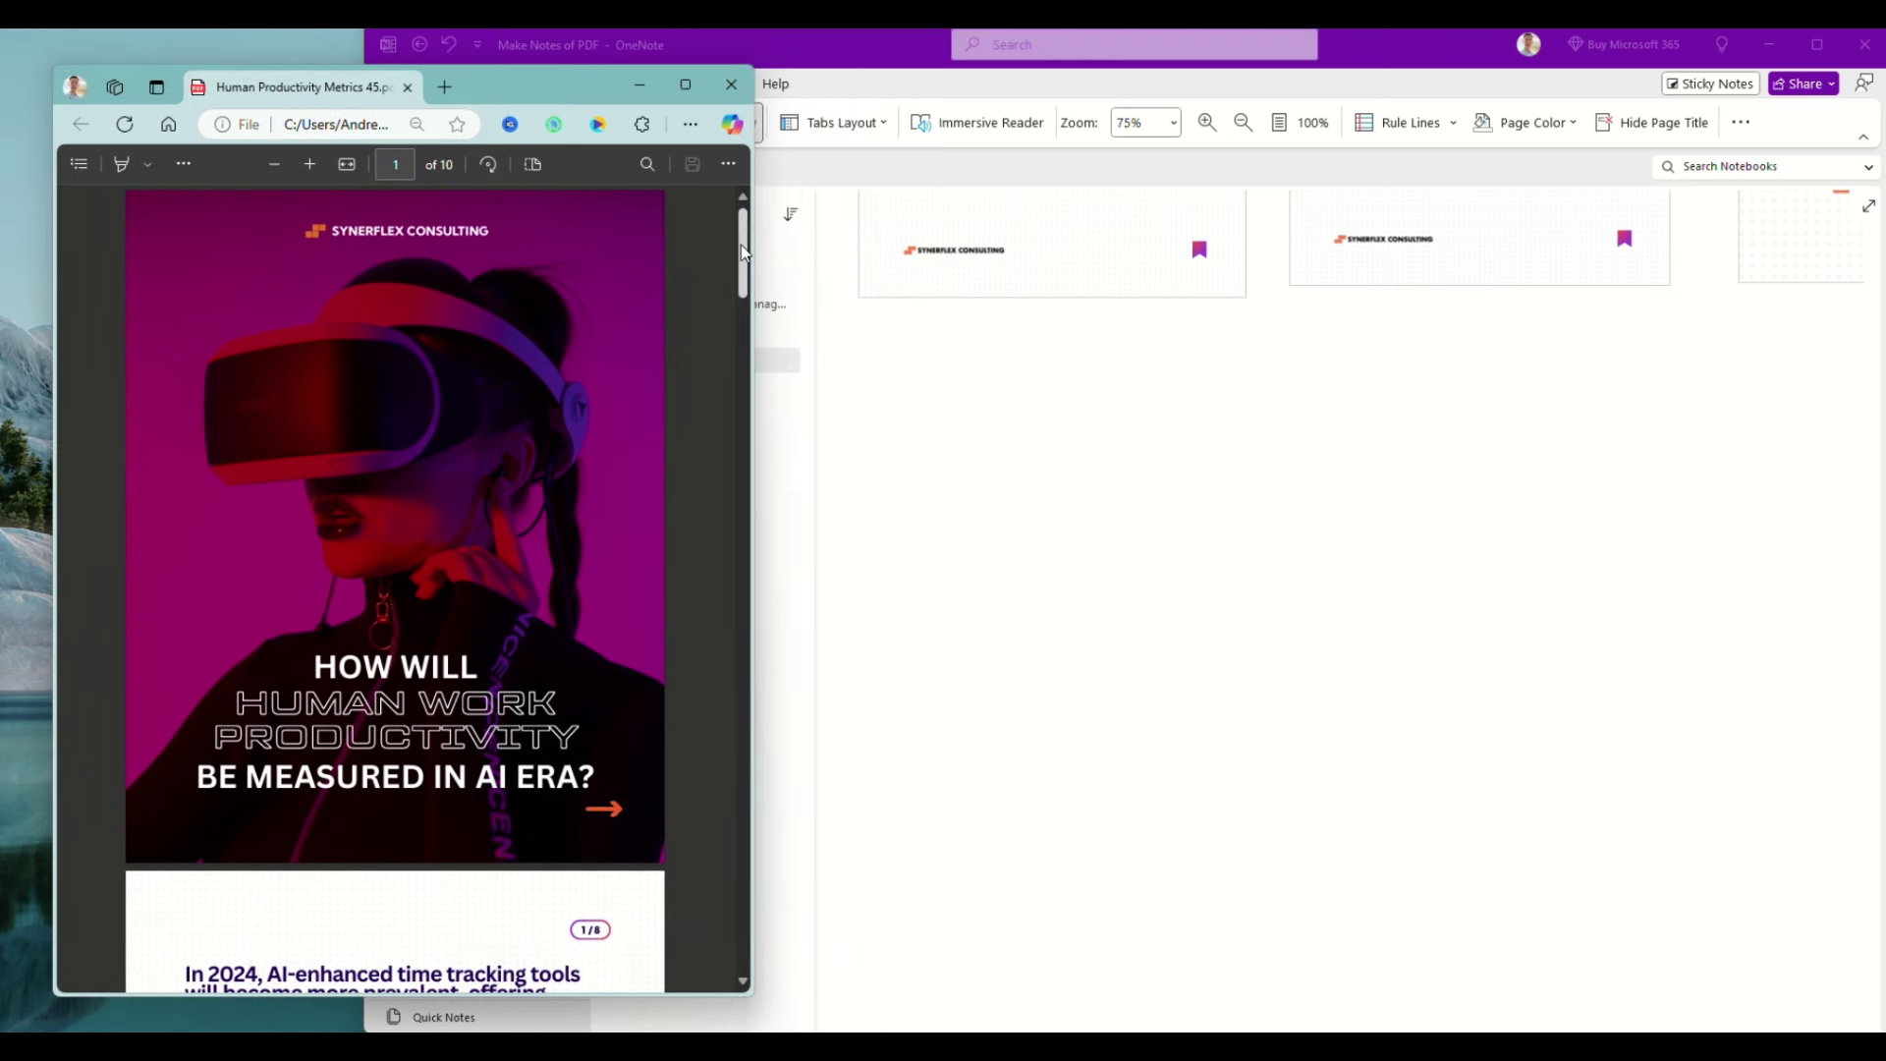
{"action": "left_click_drag", "start_coordinate": [742, 248], "coordinate": [723, 932]}
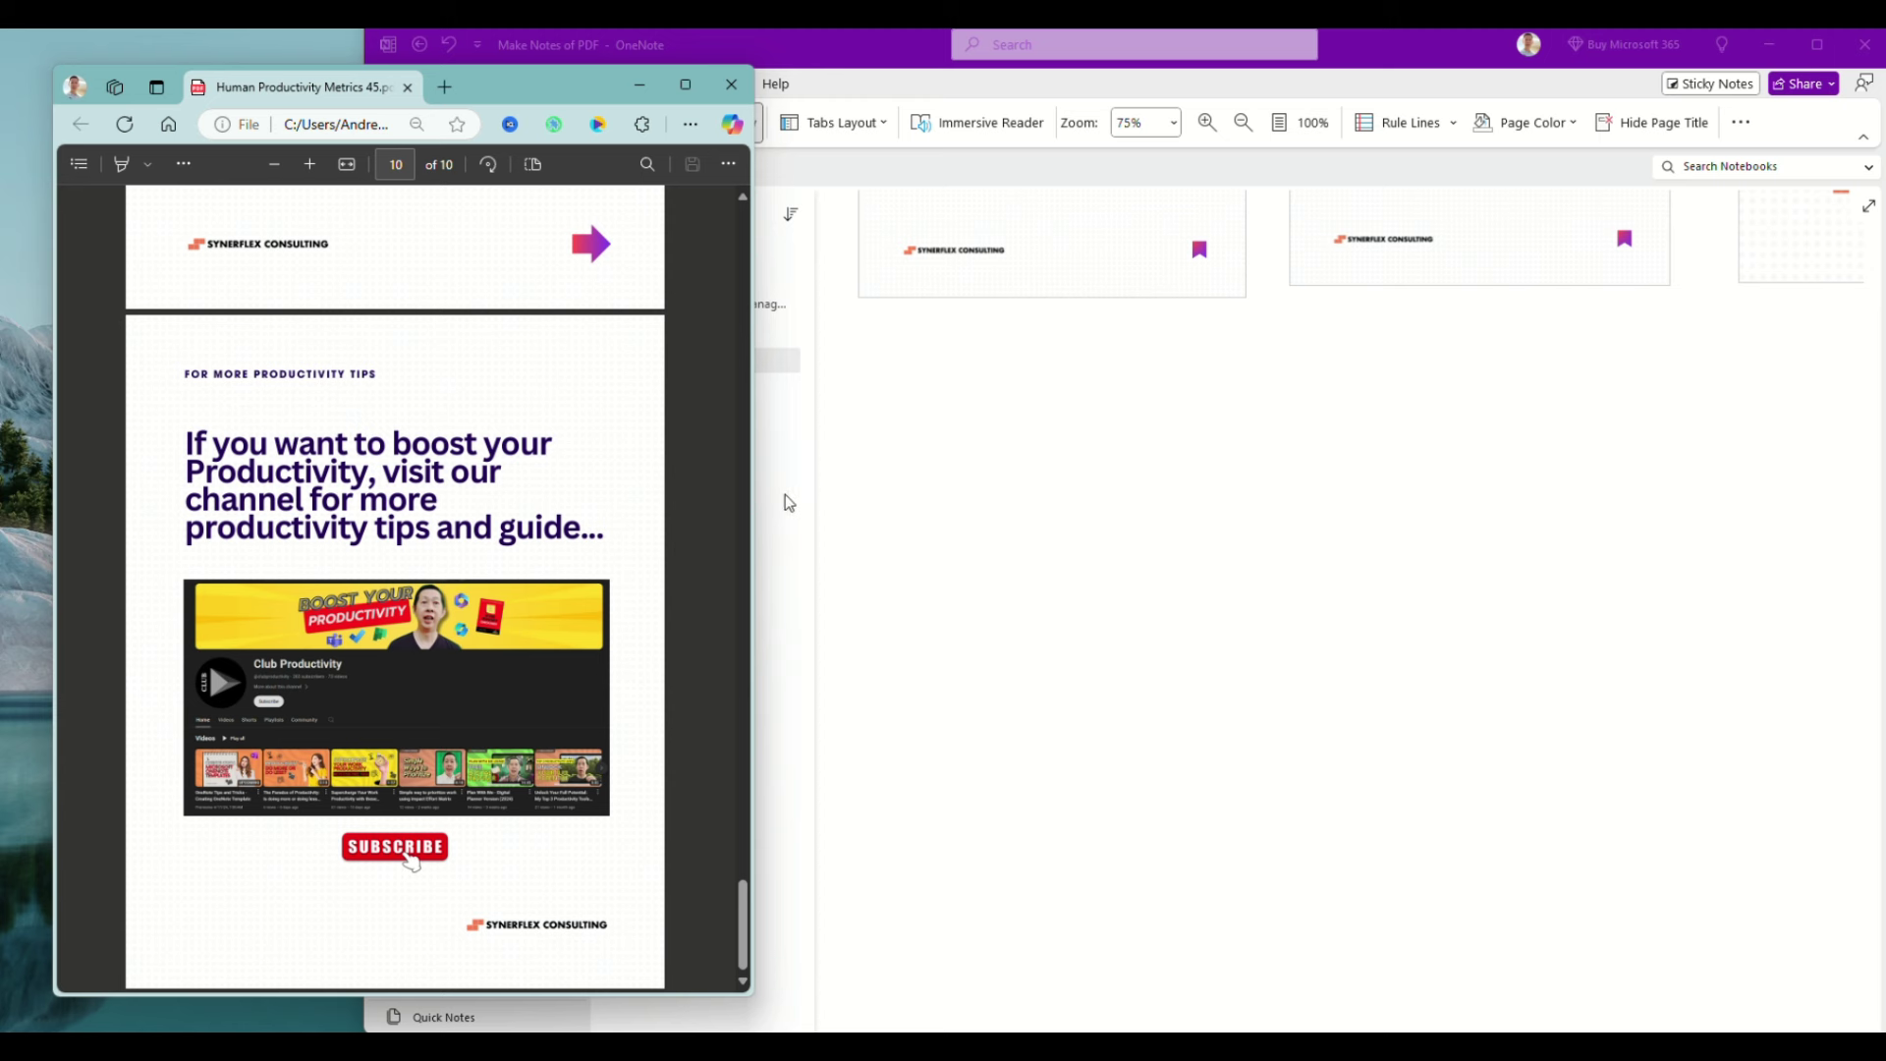
- Return to OneNote, narrow it beside the PDF's final page, and start a Screen Clipping
{"action": "left_click", "coordinate": [1443, 63]}
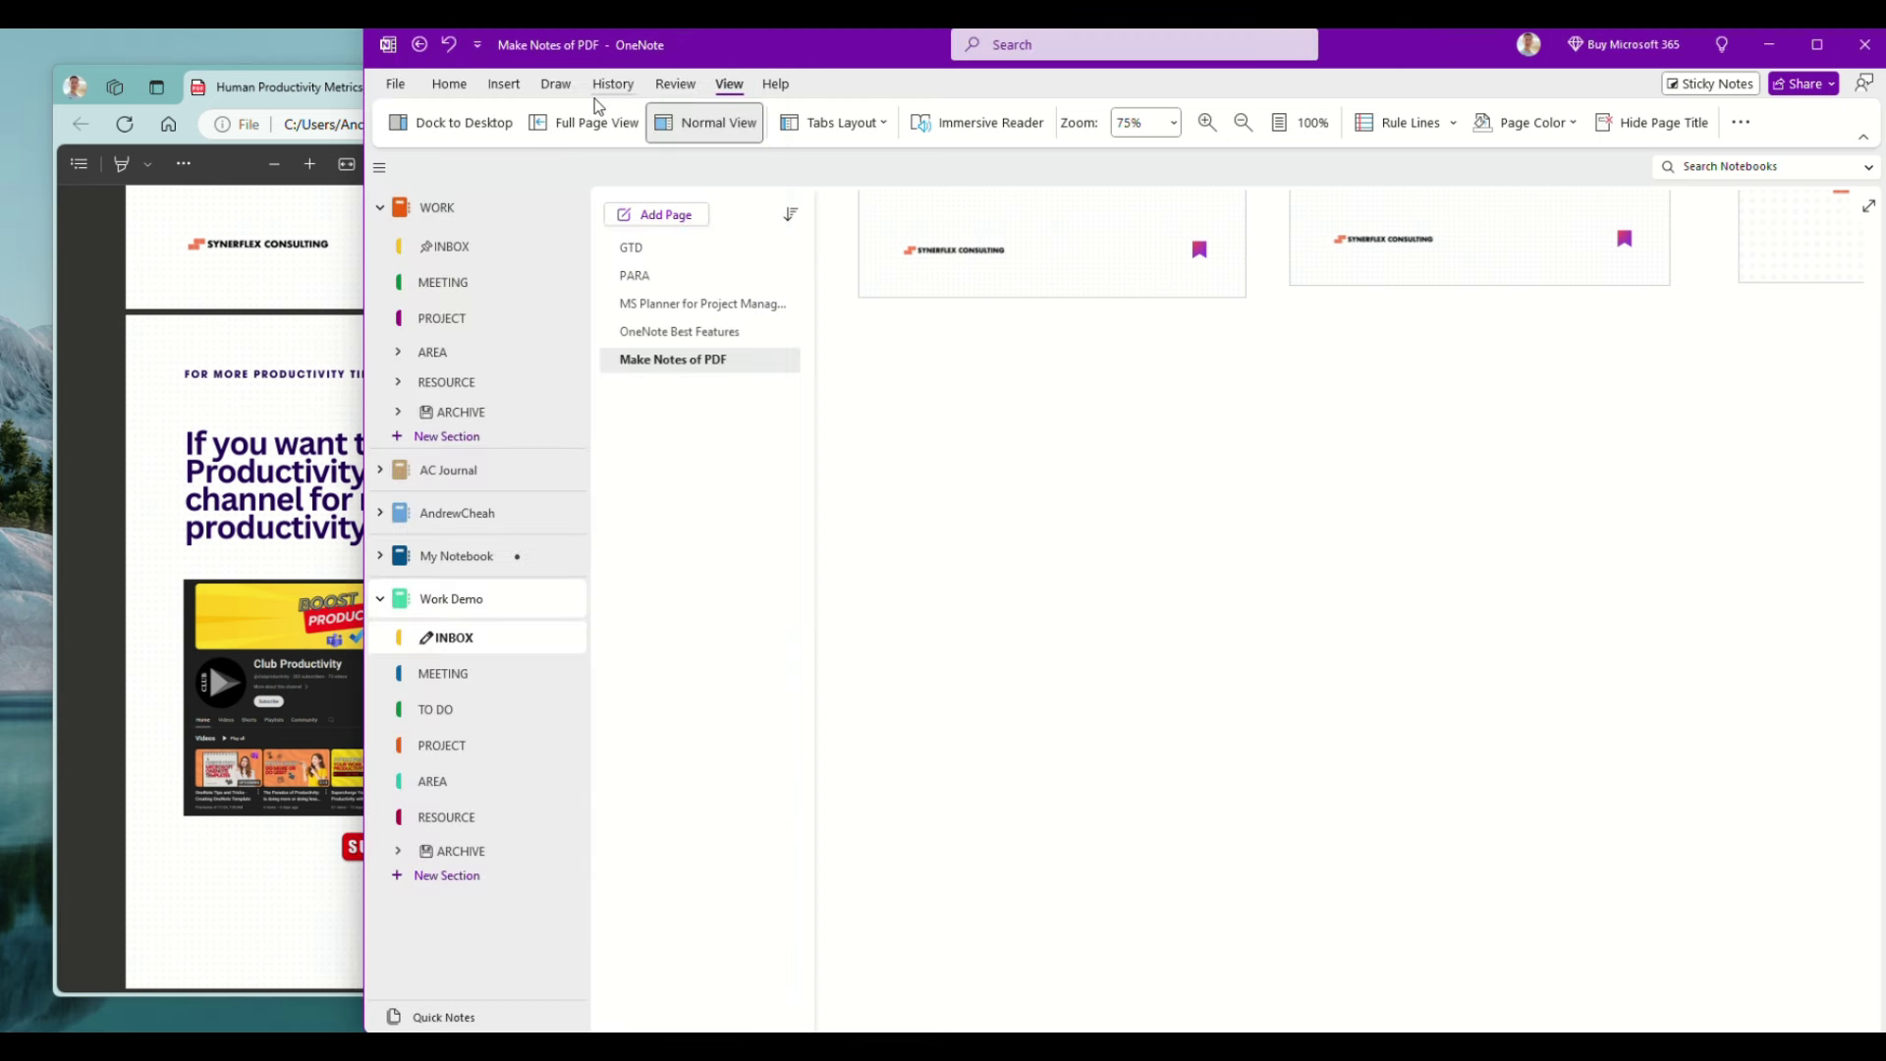
{"action": "left_click", "coordinate": [502, 86]}
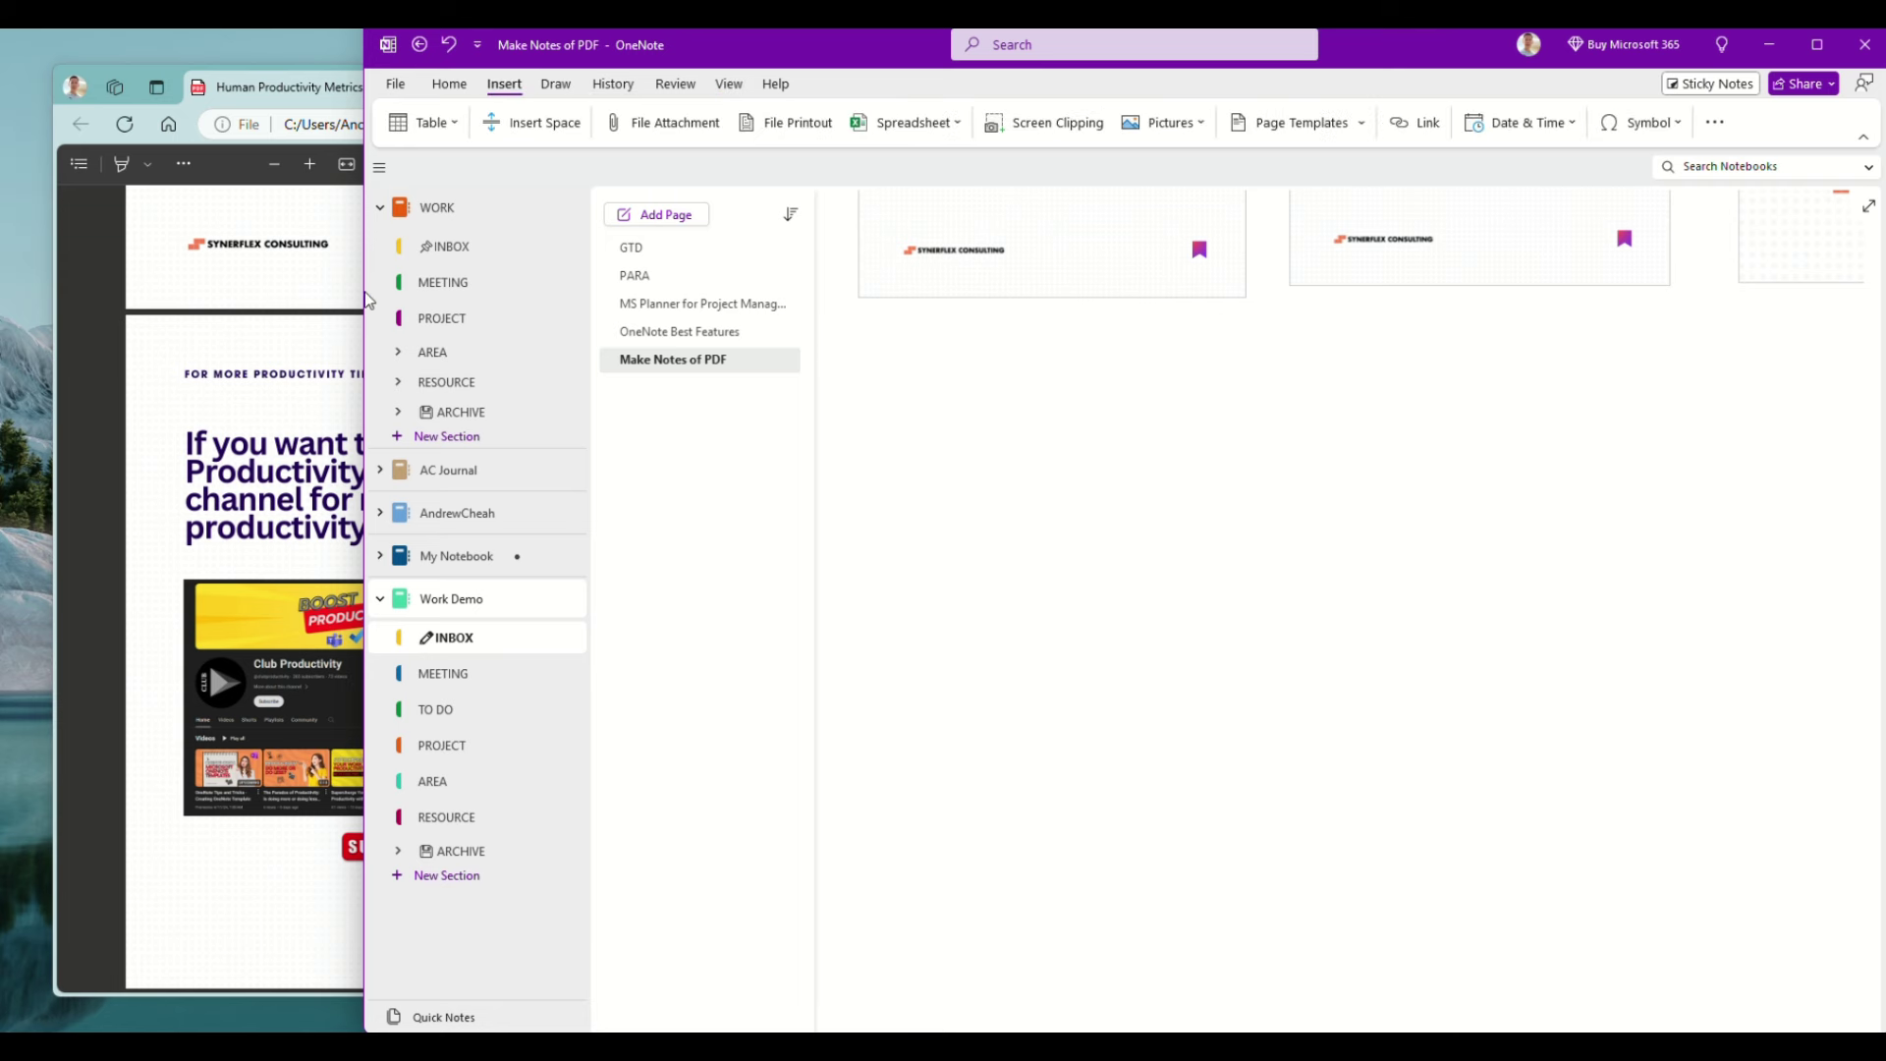
{"action": "left_click_drag", "start_coordinate": [365, 294], "coordinate": [671, 293]}
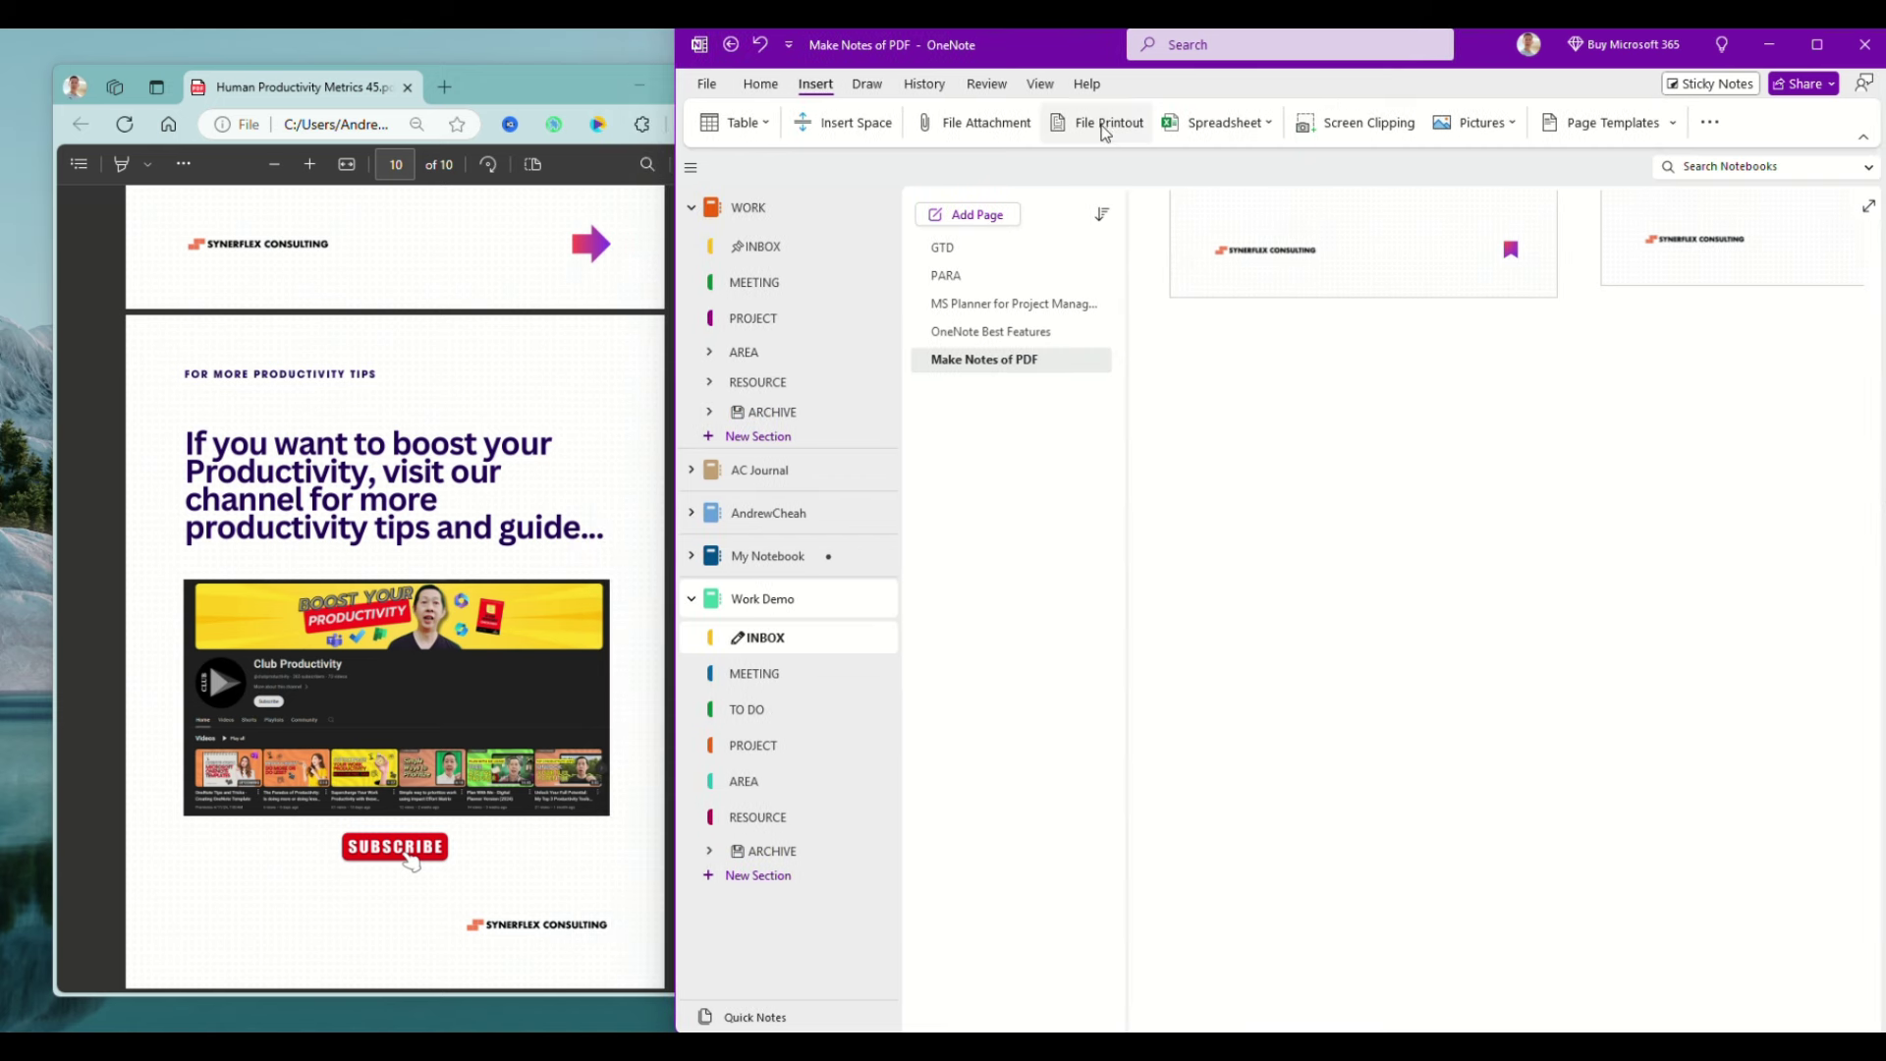
{"action": "left_click", "coordinate": [1382, 126]}
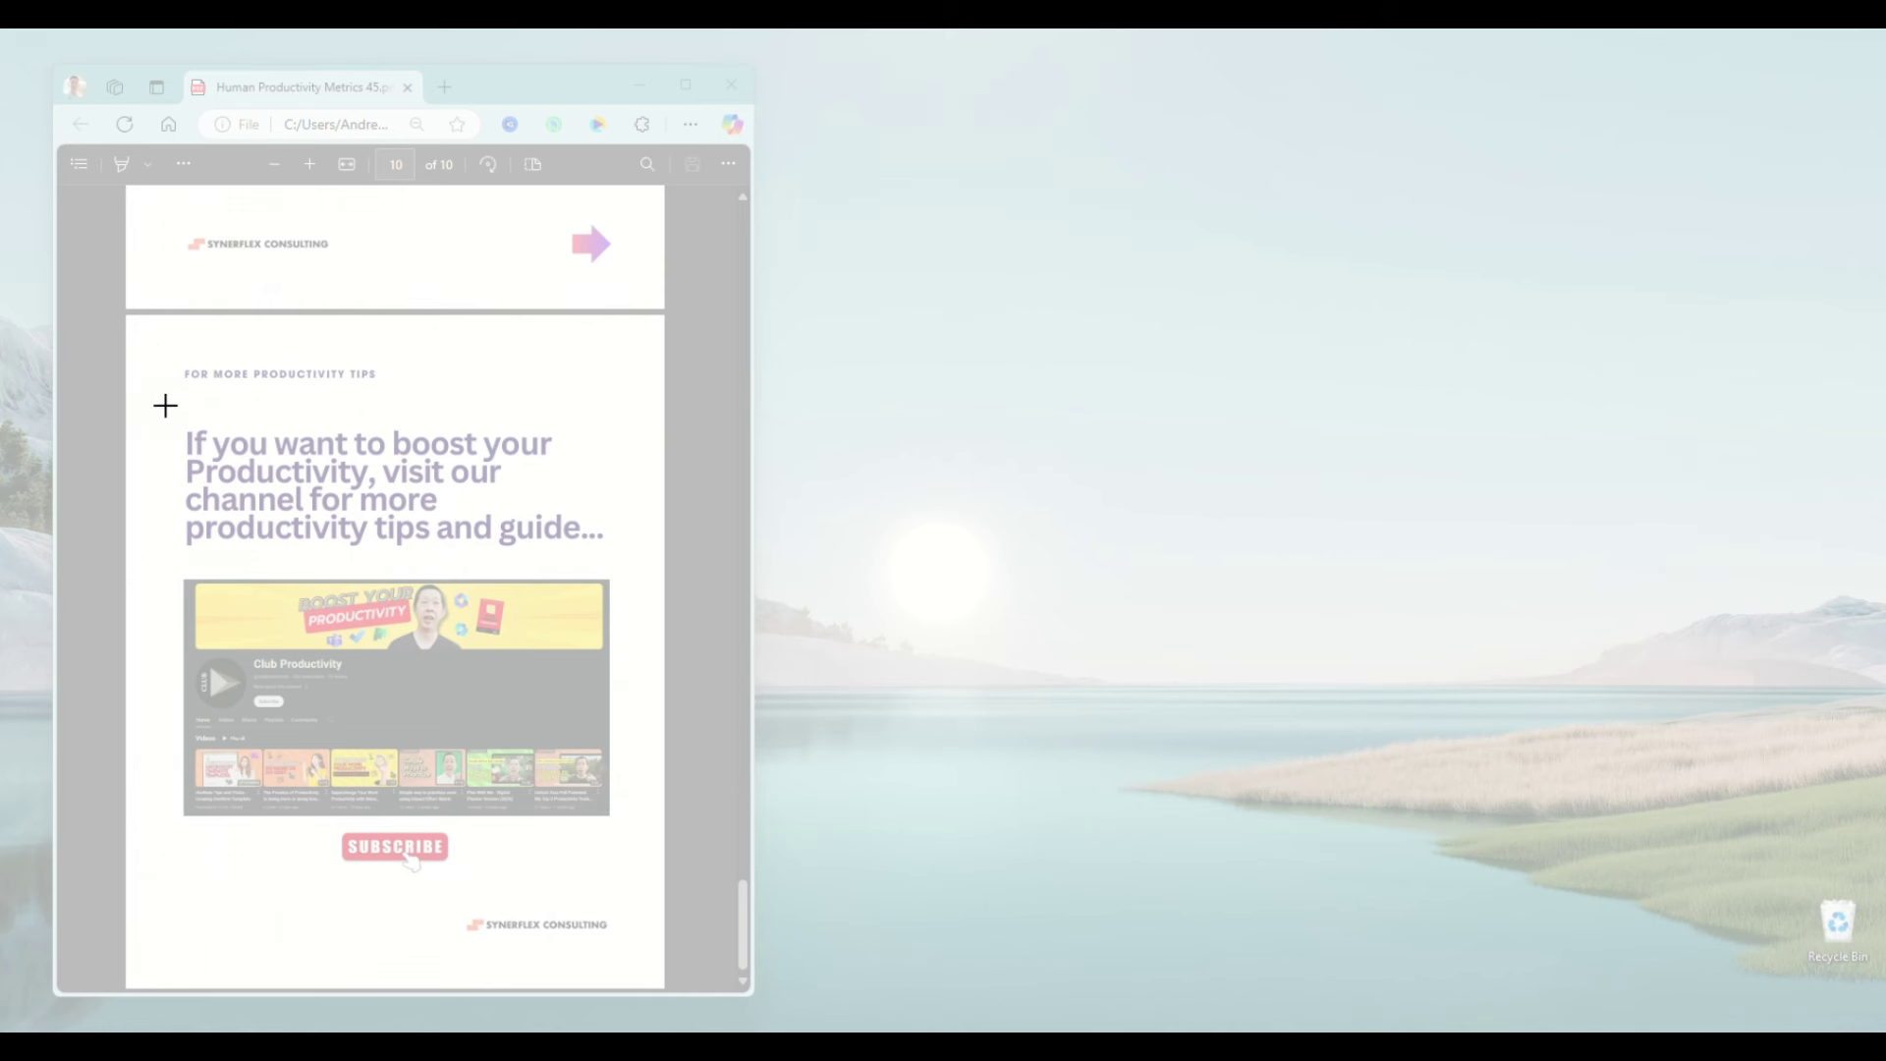
- Screen-clip the PDF's closing page content area and reposition the pasted clipping on the page
{"action": "left_click_drag", "start_coordinate": [165, 404], "coordinate": [641, 891]}
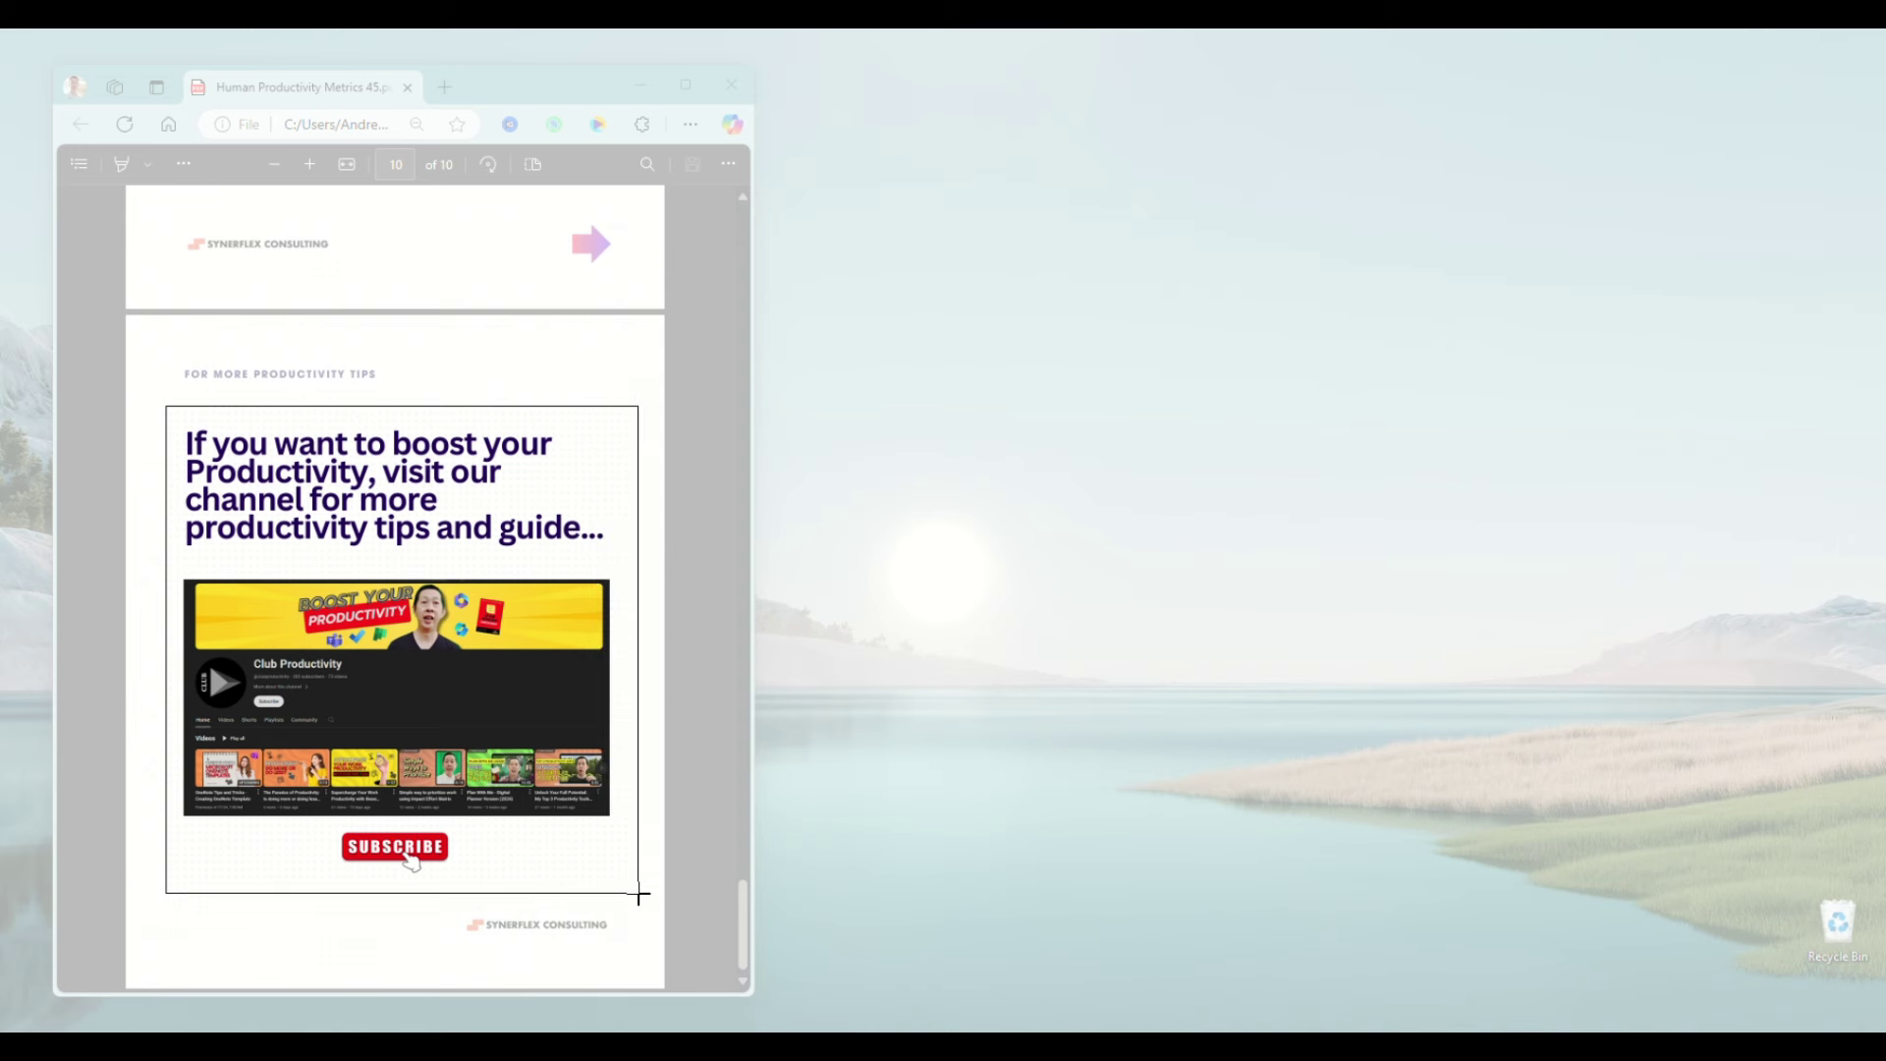
{"action": "left_click_drag", "start_coordinate": [639, 892], "coordinate": [641, 893]}
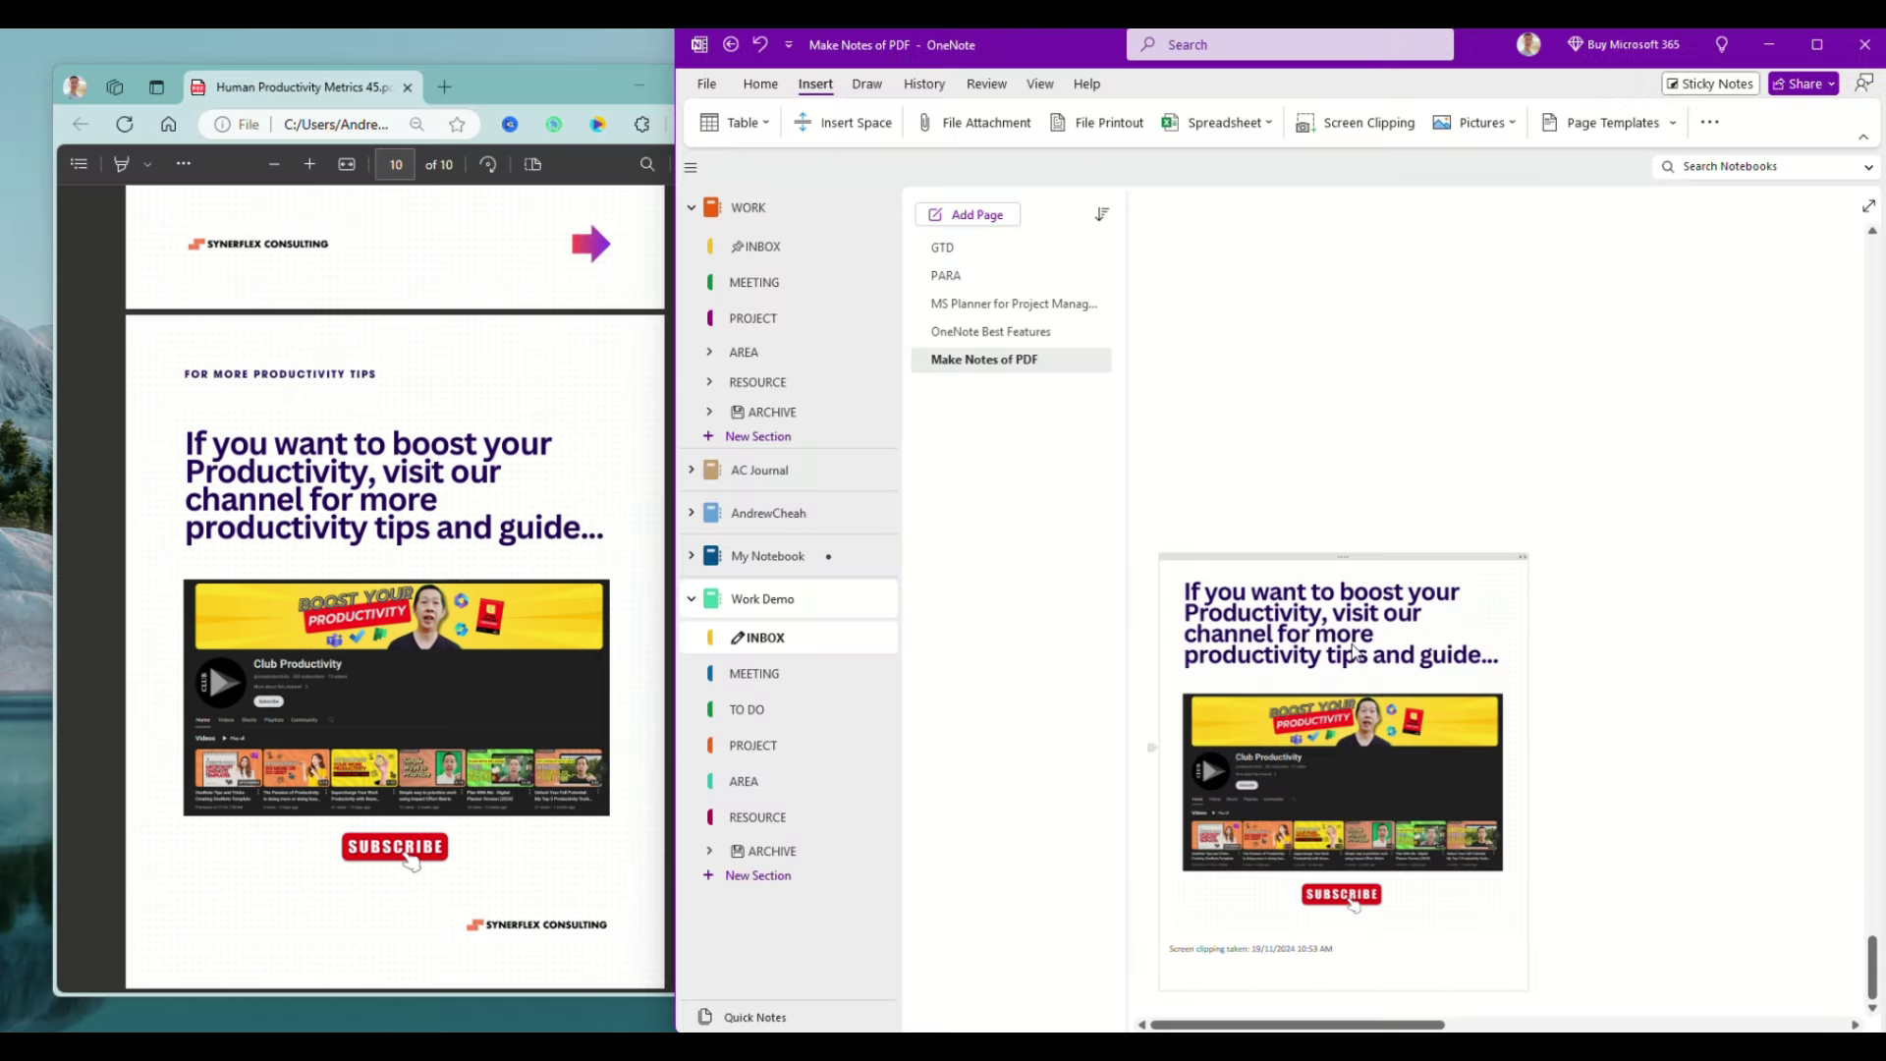
{"action": "left_click", "coordinate": [1367, 401]}
{"action": "left_click", "coordinate": [1347, 570]}
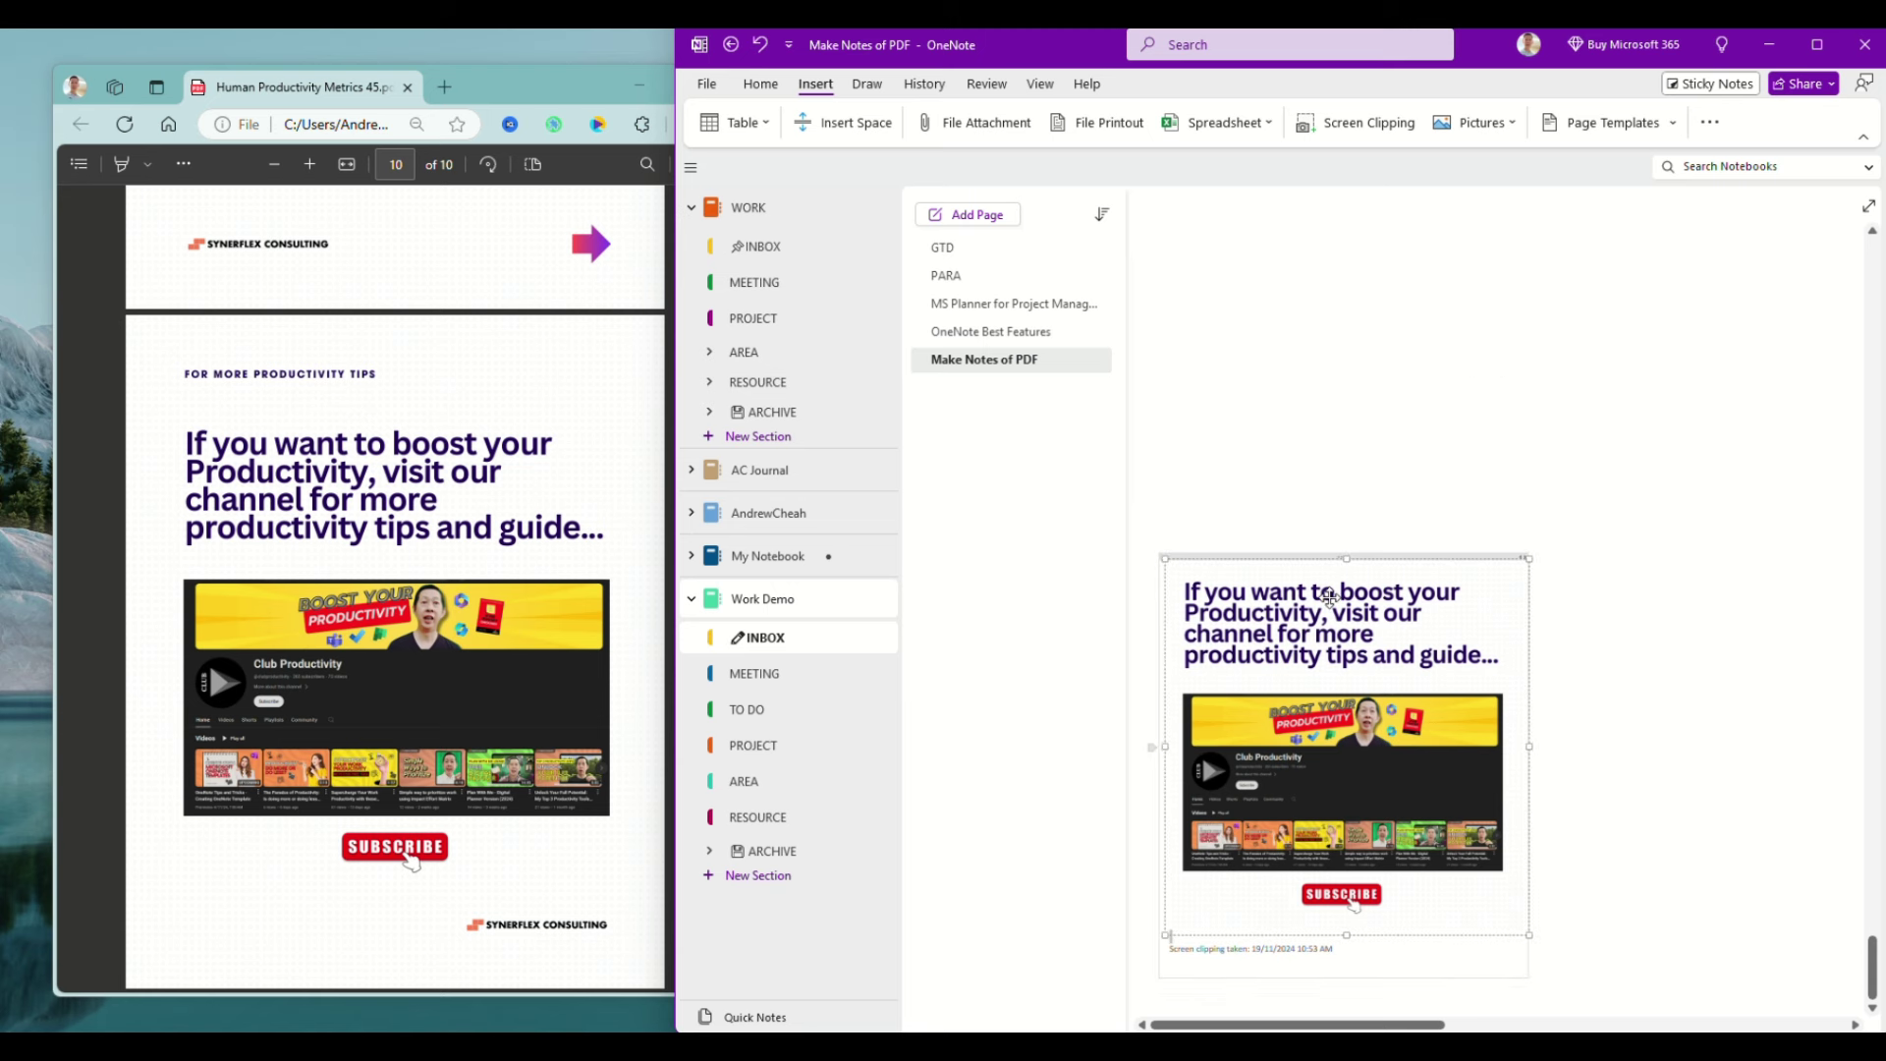
{"action": "left_click_drag", "start_coordinate": [1329, 597], "coordinate": [1350, 286]}
{"action": "scroll", "coordinate": [1459, 699], "scroll_direction": "up", "scroll_amount": 3}
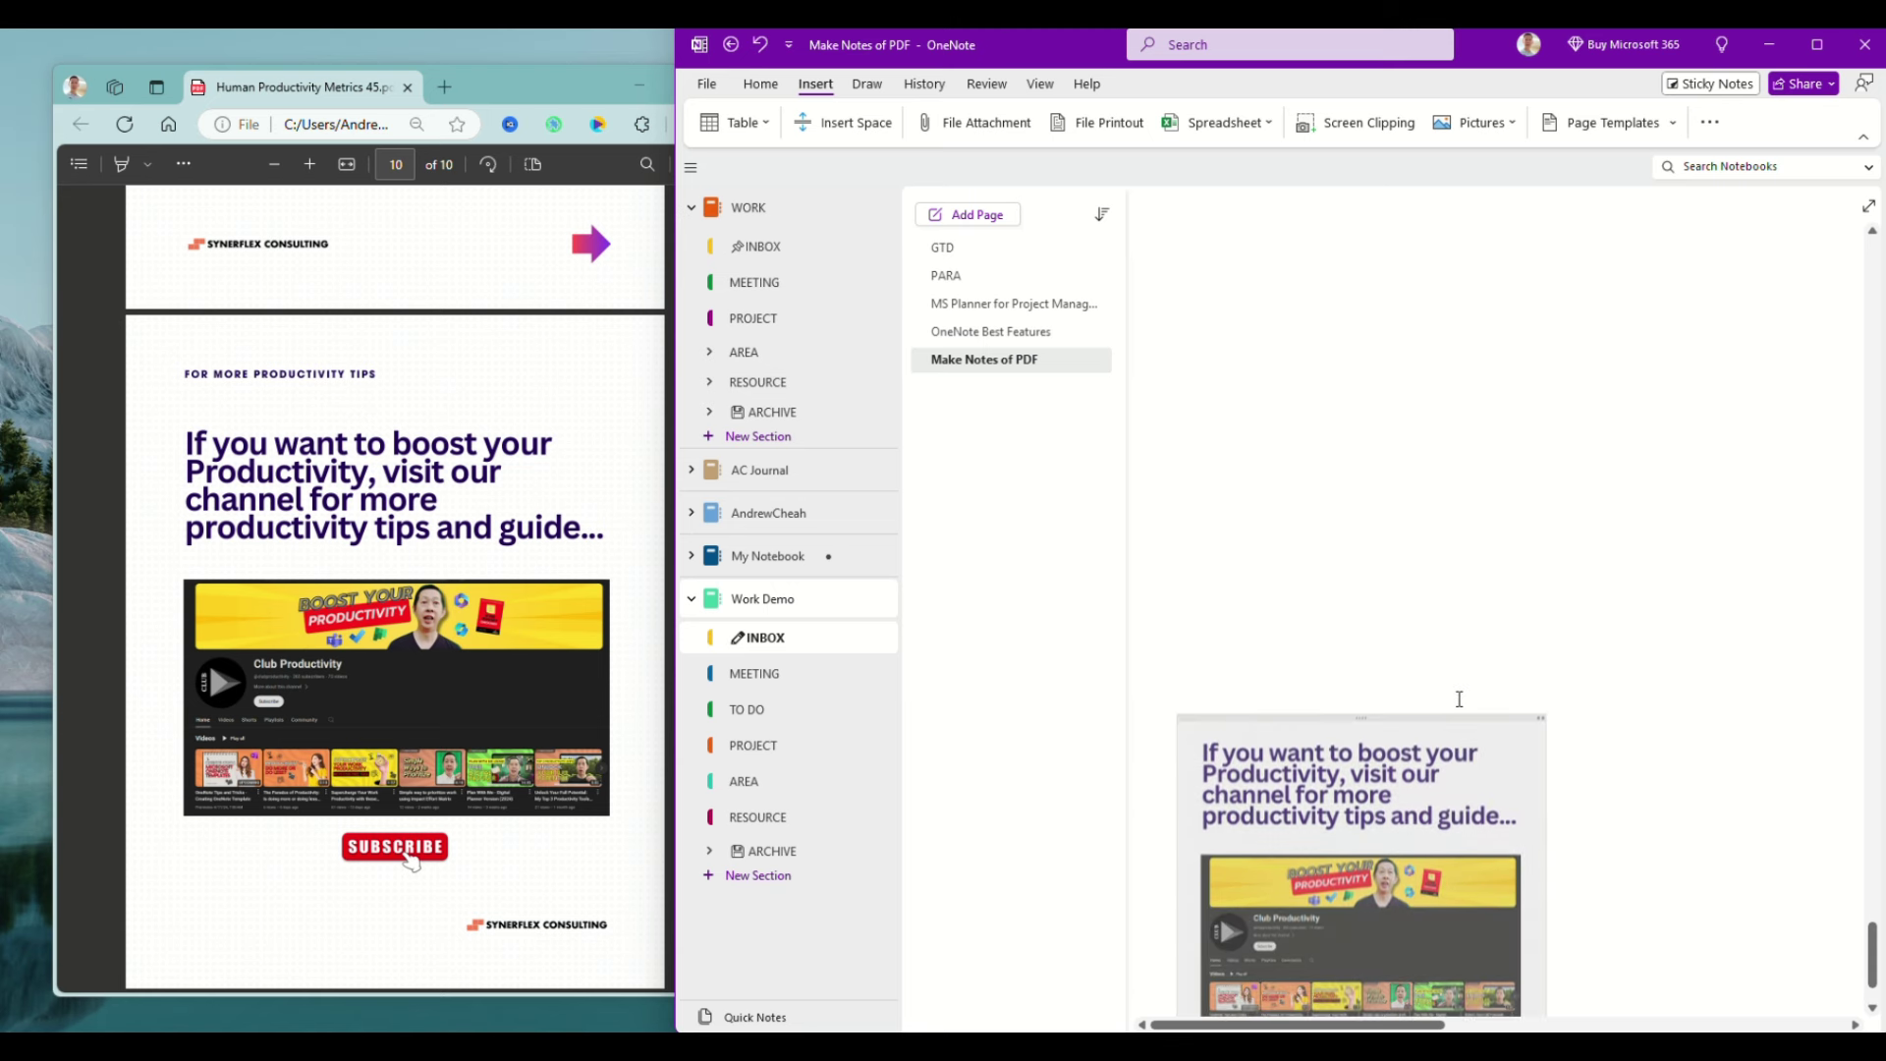
{"action": "scroll", "coordinate": [1460, 698], "scroll_direction": "up", "scroll_amount": 3}
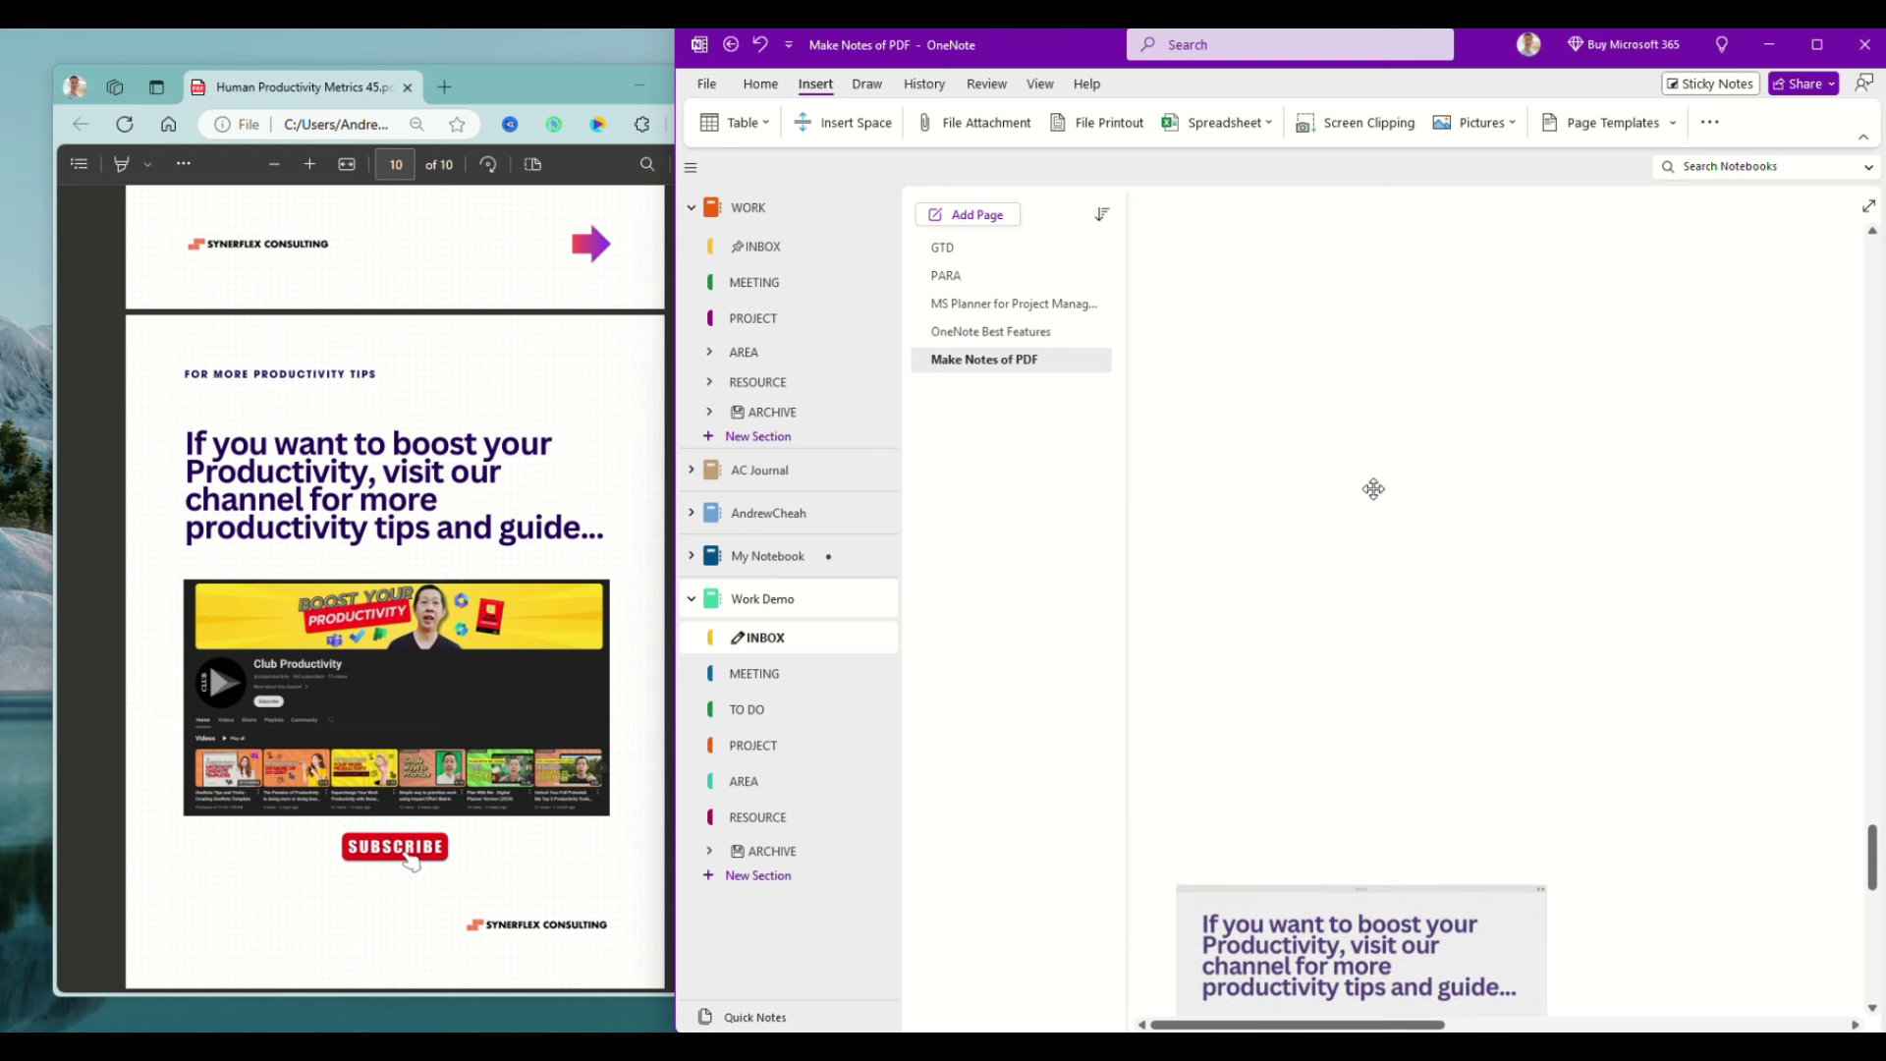
{"action": "scroll", "coordinate": [1374, 489], "scroll_direction": "up", "scroll_amount": 2}
{"action": "scroll", "coordinate": [1371, 481], "scroll_direction": "down", "scroll_amount": 3}
{"action": "scroll", "coordinate": [1370, 478], "scroll_direction": "down", "scroll_amount": 3}
{"action": "scroll", "coordinate": [1368, 477], "scroll_direction": "up", "scroll_amount": 3}
{"action": "scroll", "coordinate": [1473, 589], "scroll_direction": "up", "scroll_amount": 1}
{"action": "mouse_move", "coordinate": [1437, 675]}
{"action": "left_mouse_down"}
{"action": "mouse_move", "coordinate": [1413, 466]}
{"action": "mouse_move", "coordinate": [1450, 516]}
{"action": "left_mouse_up"}
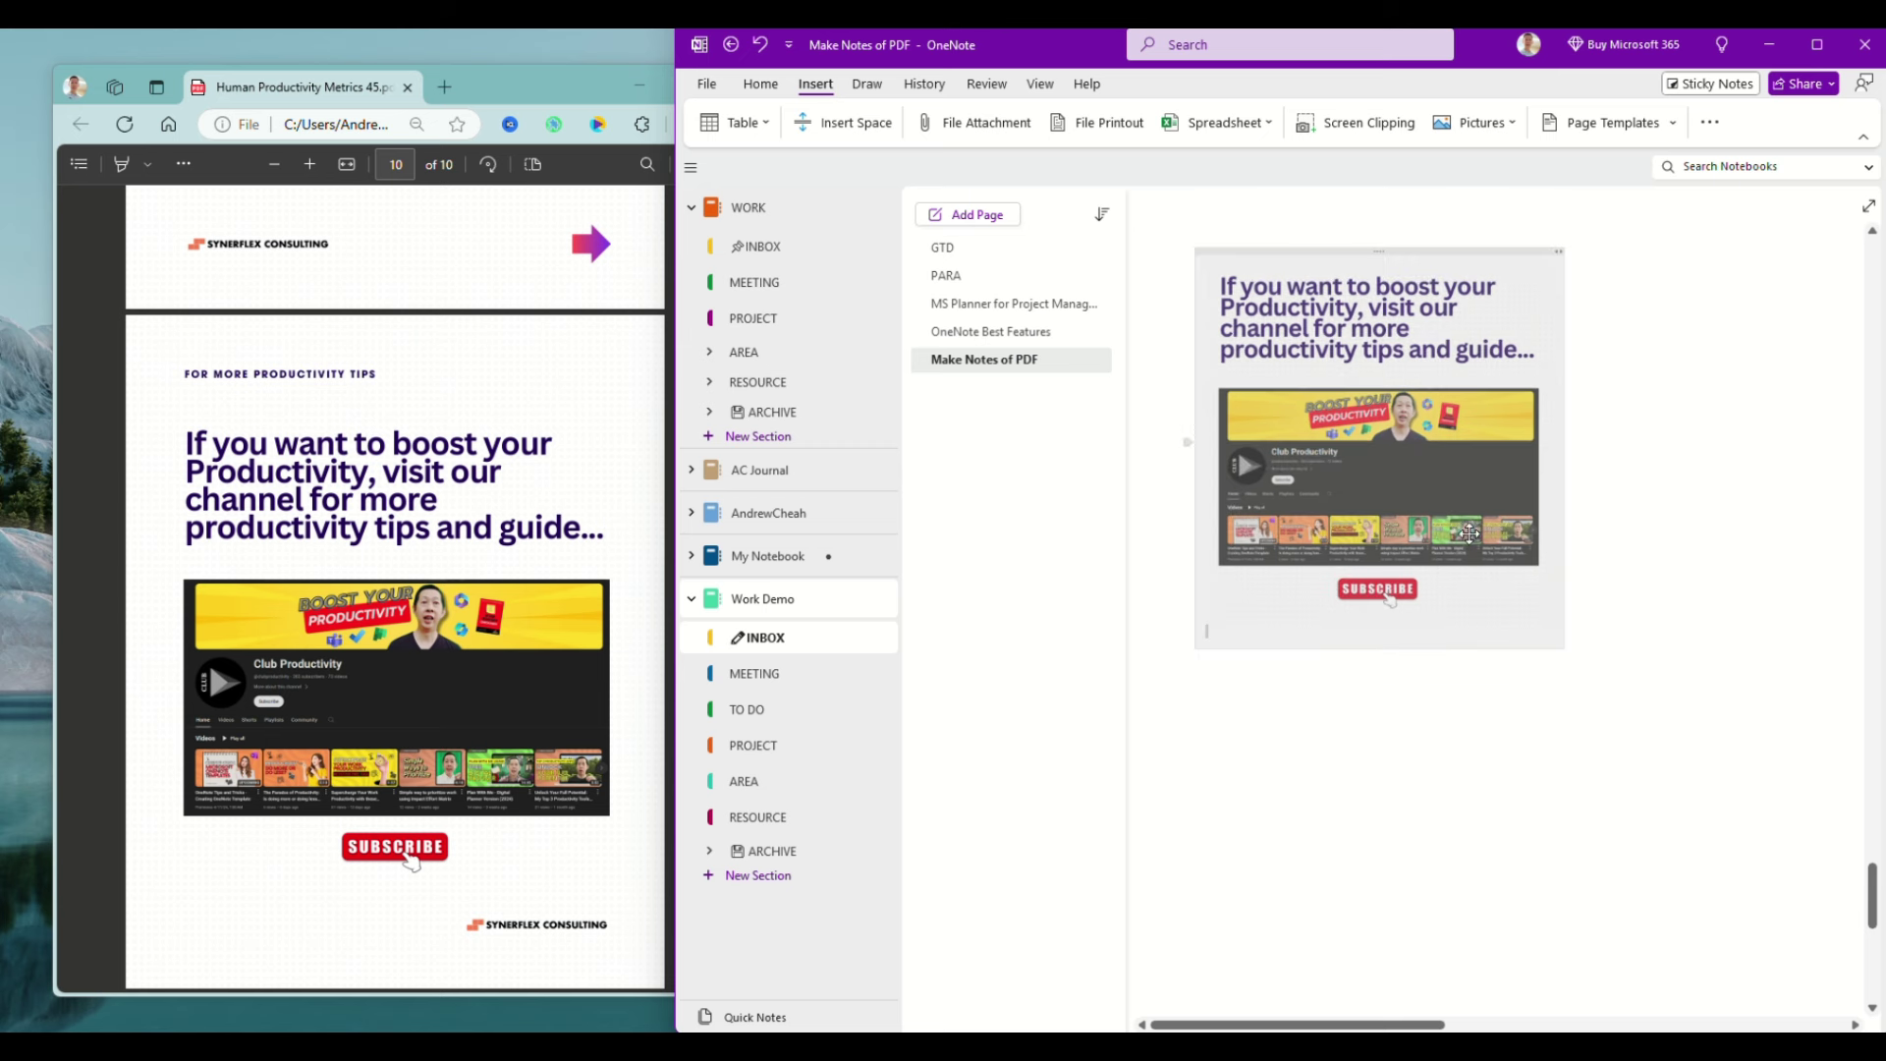
- Replace the earlier clipping with the enlarged 'boost your Productivity' page clip below the slides
{"action": "key", "text": "Delete"}
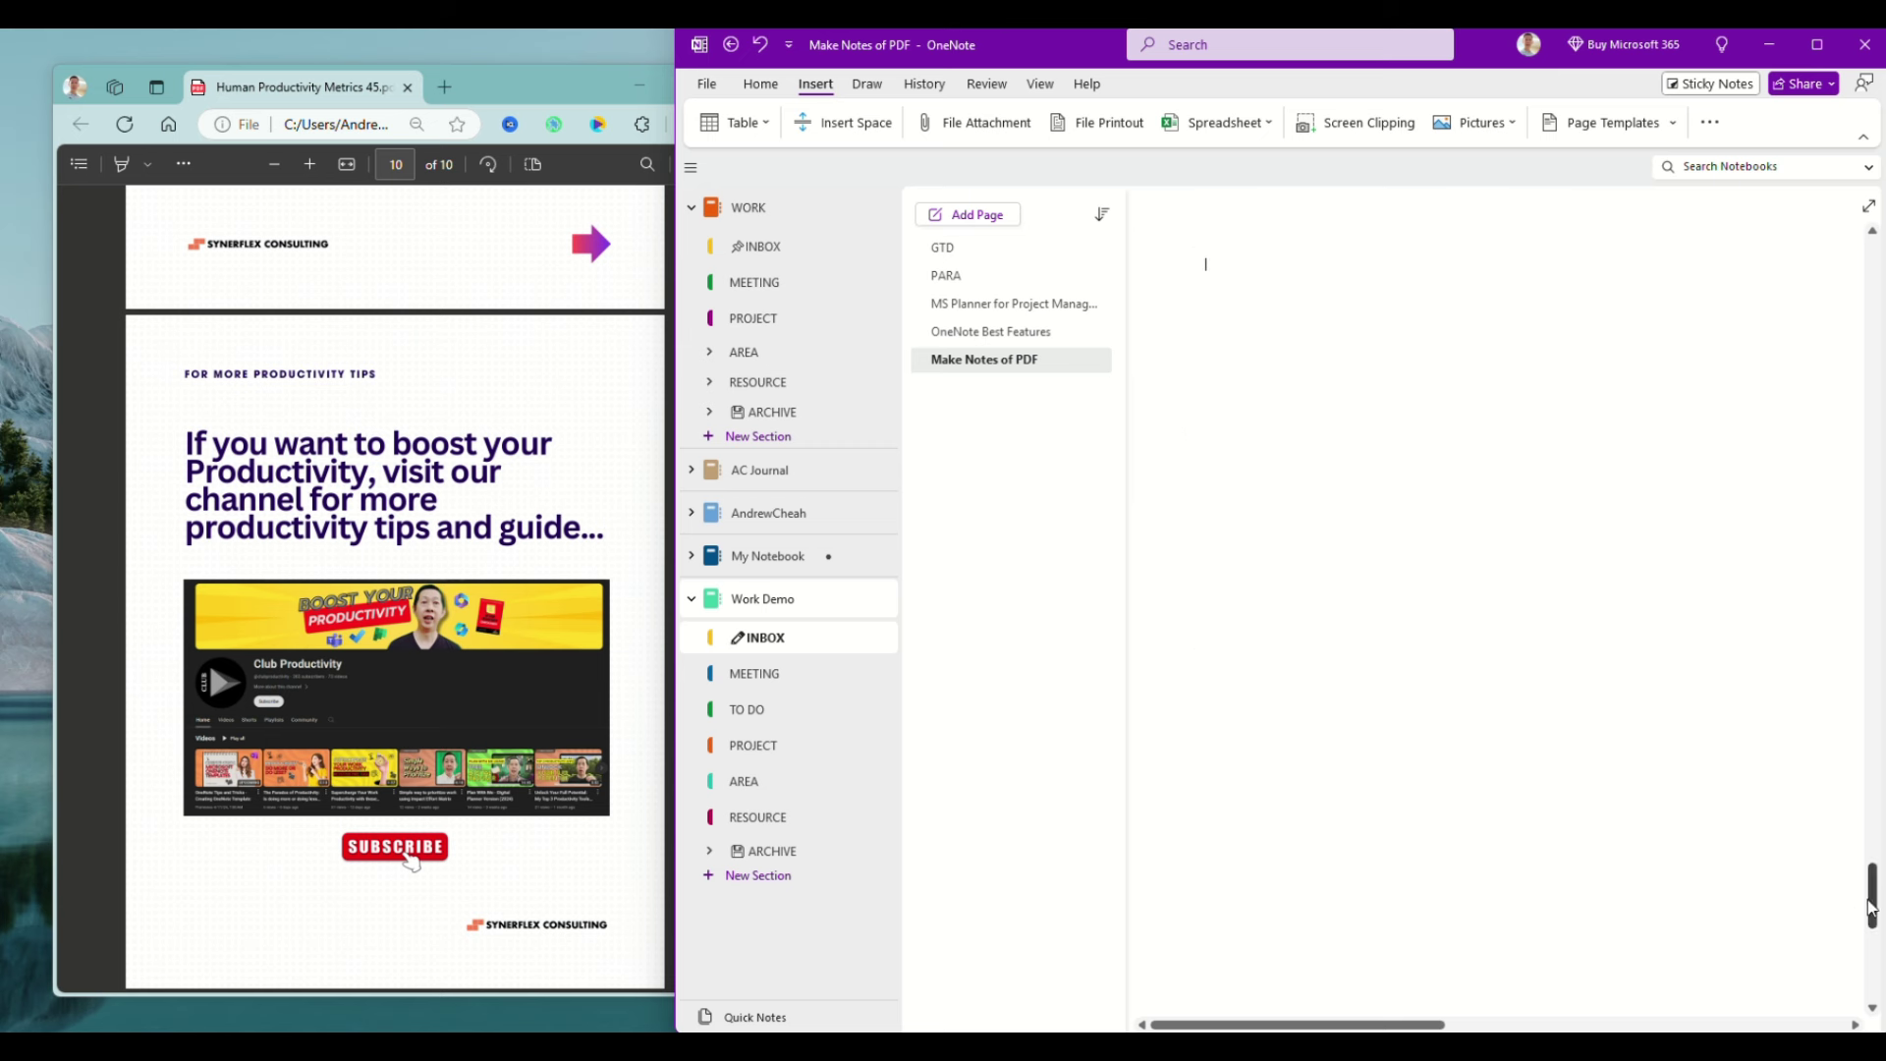
{"action": "mouse_move", "coordinate": [1875, 903]}
{"action": "left_mouse_down"}
{"action": "mouse_move", "coordinate": [1877, 270]}
{"action": "mouse_move", "coordinate": [1877, 469]}
{"action": "left_mouse_up"}
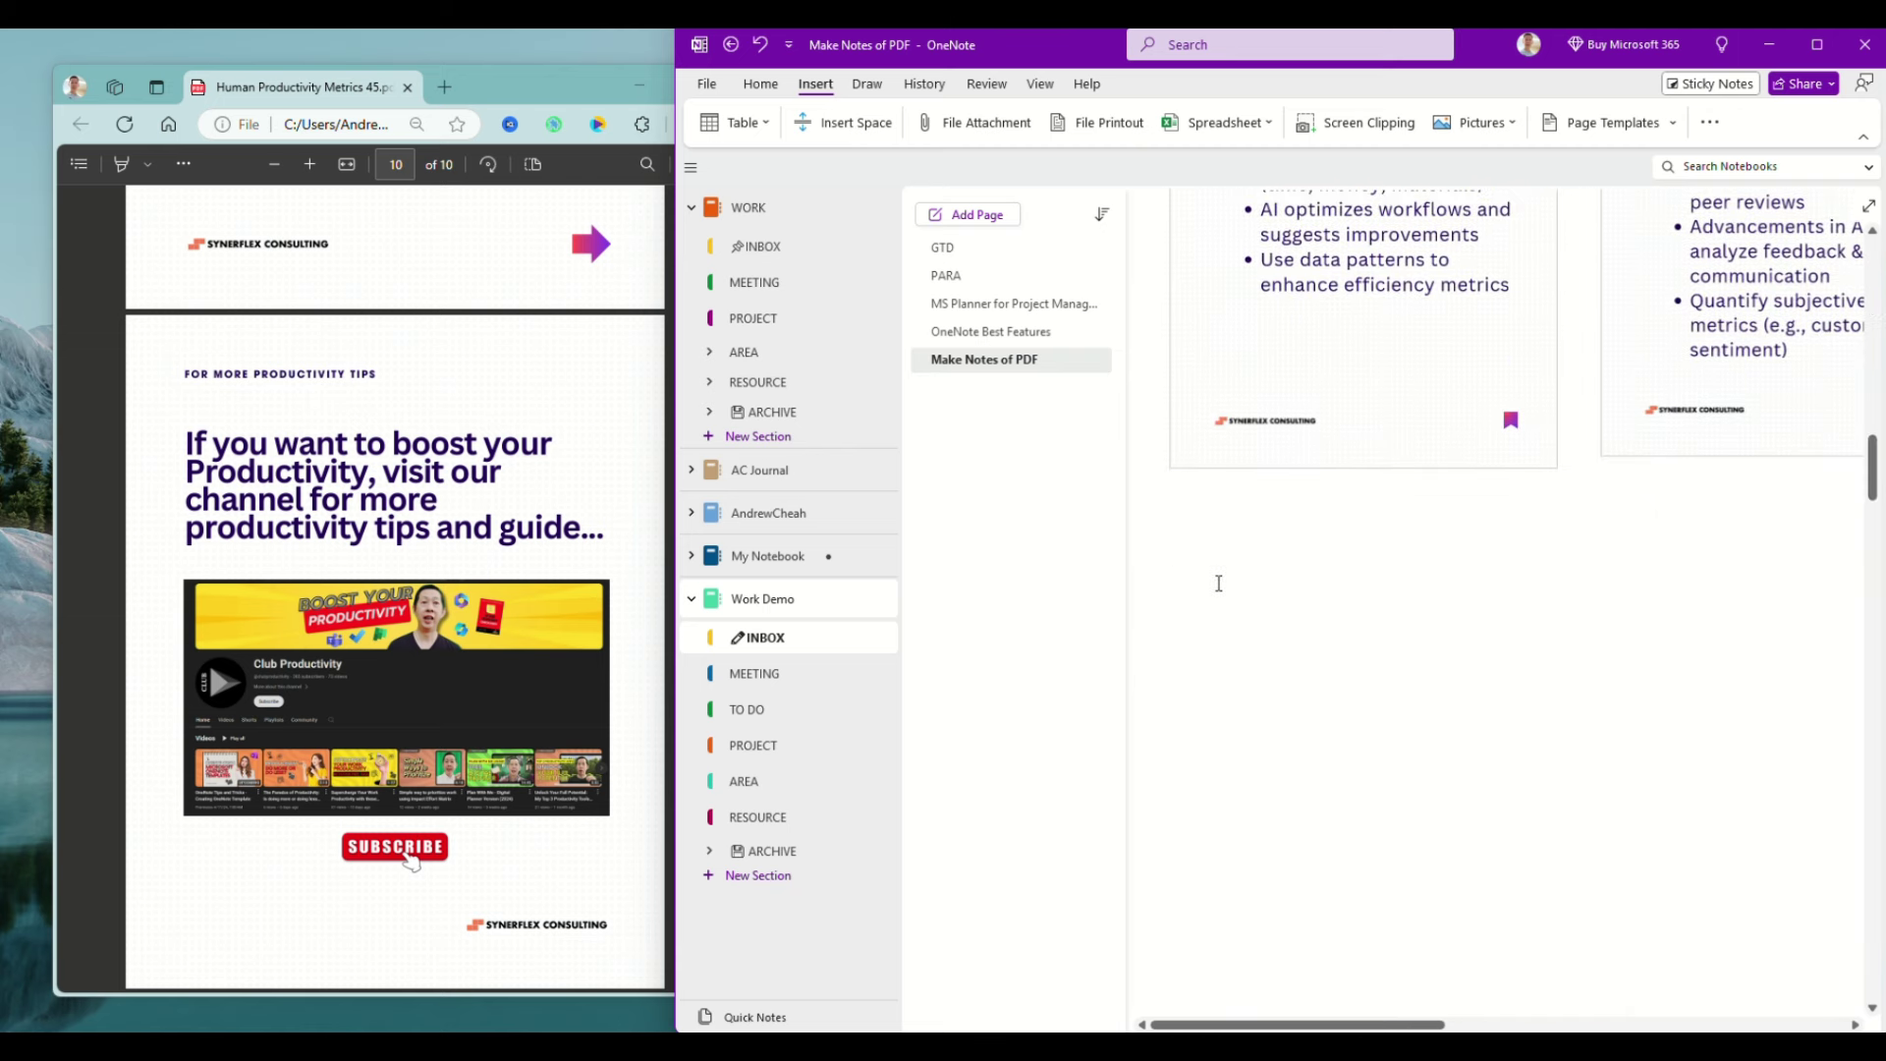
{"action": "key", "text": "ctrl+v"}
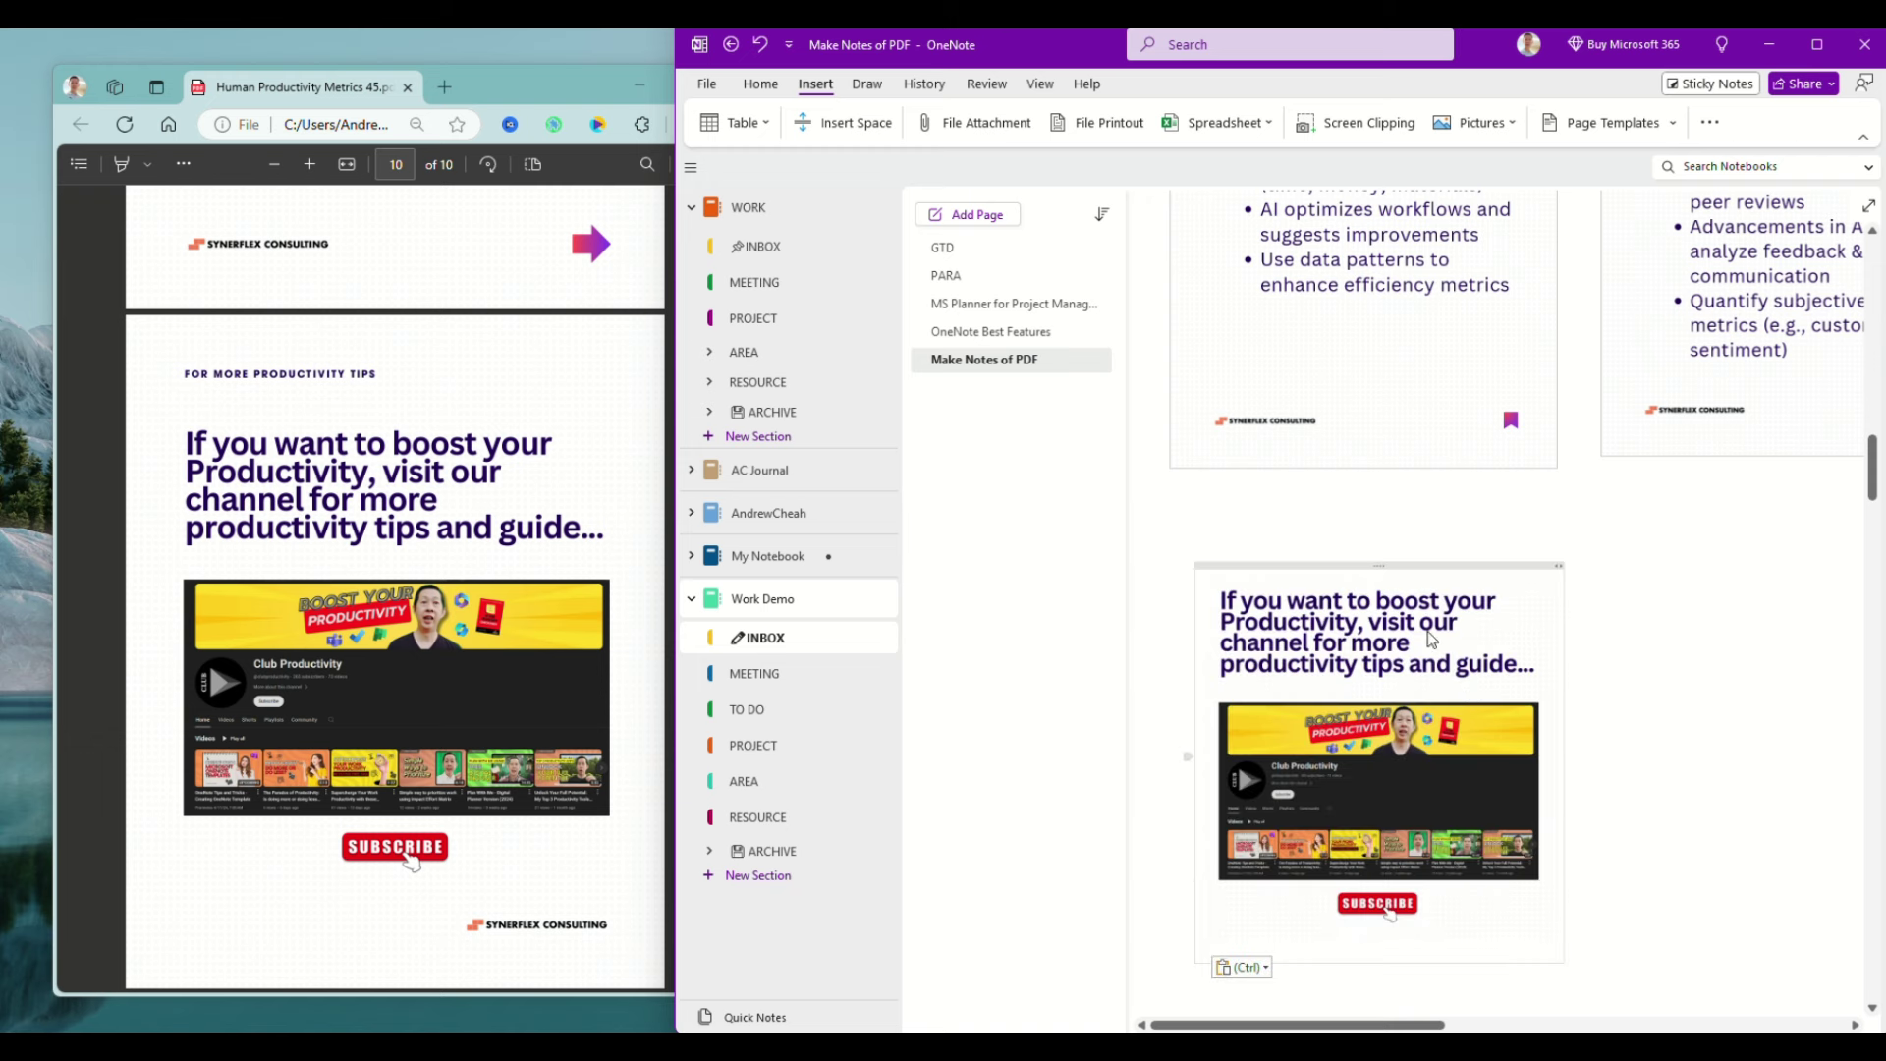
{"action": "left_click", "coordinate": [1407, 660]}
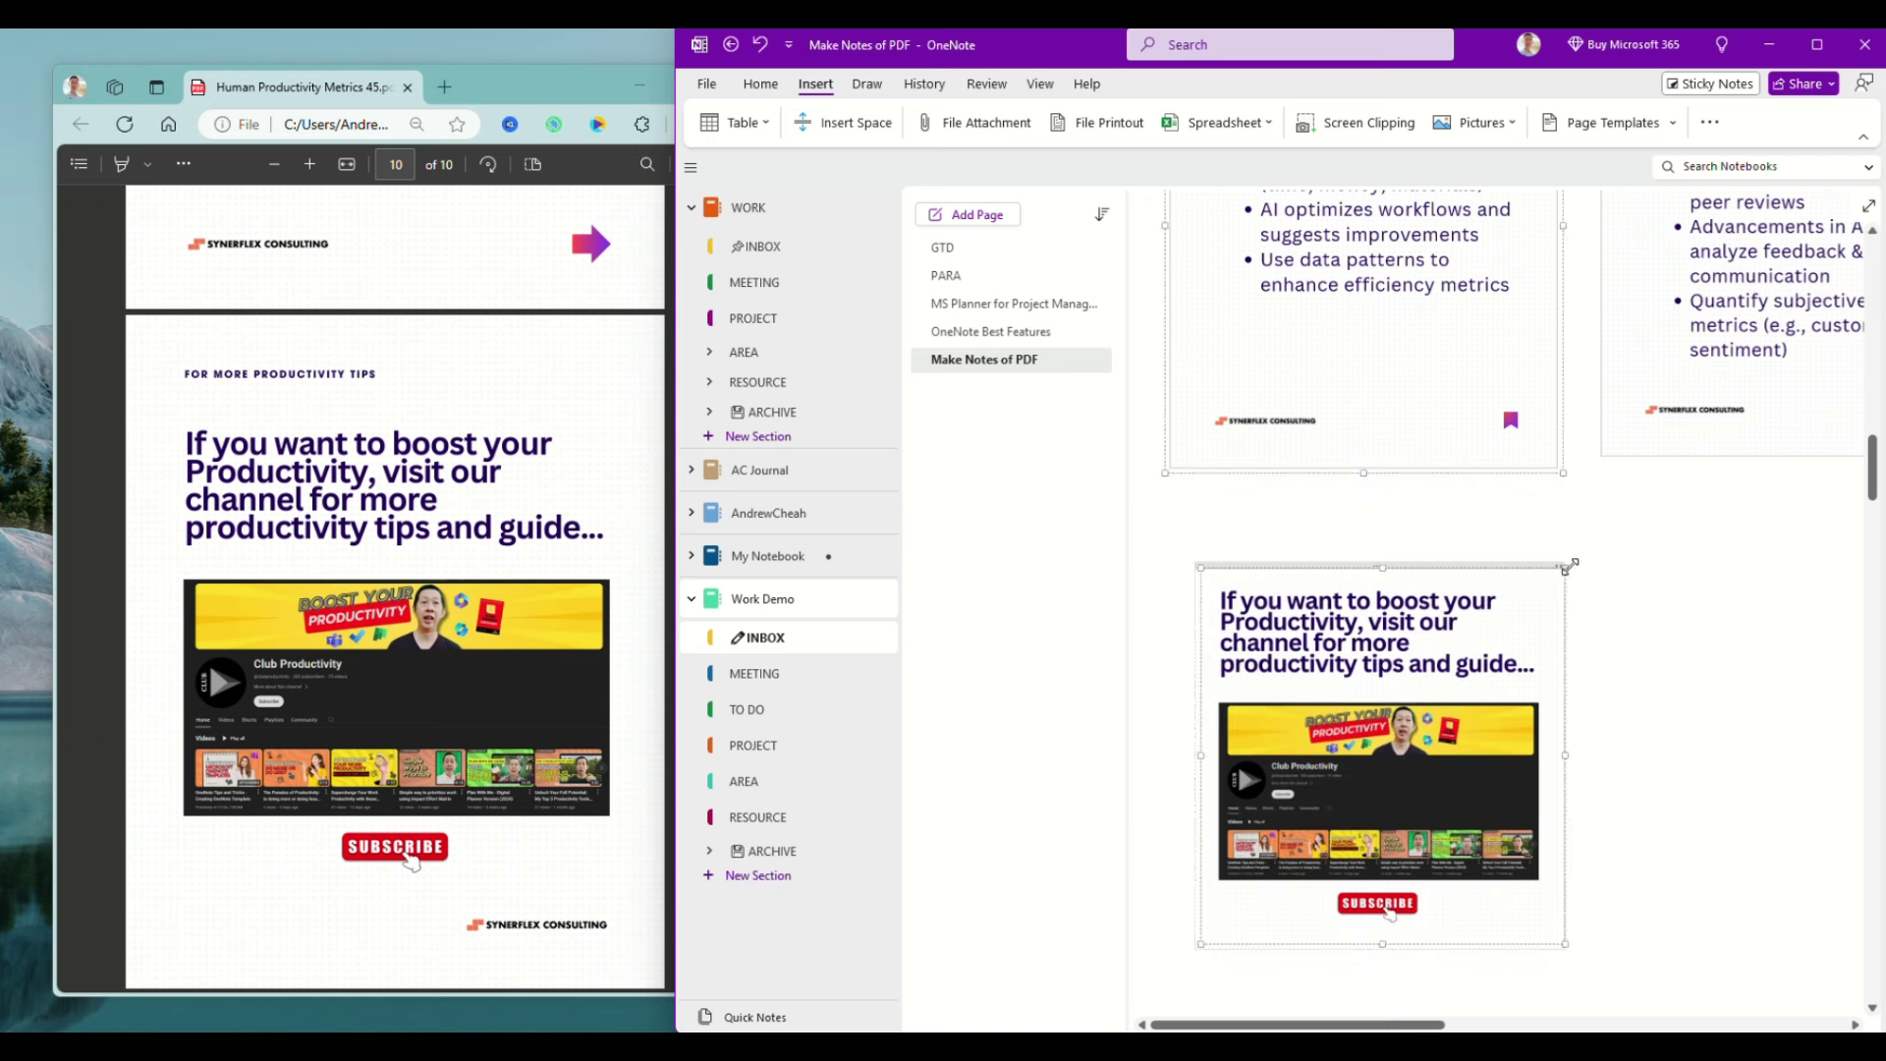
{"action": "left_click_drag", "start_coordinate": [1568, 566], "coordinate": [1694, 498]}
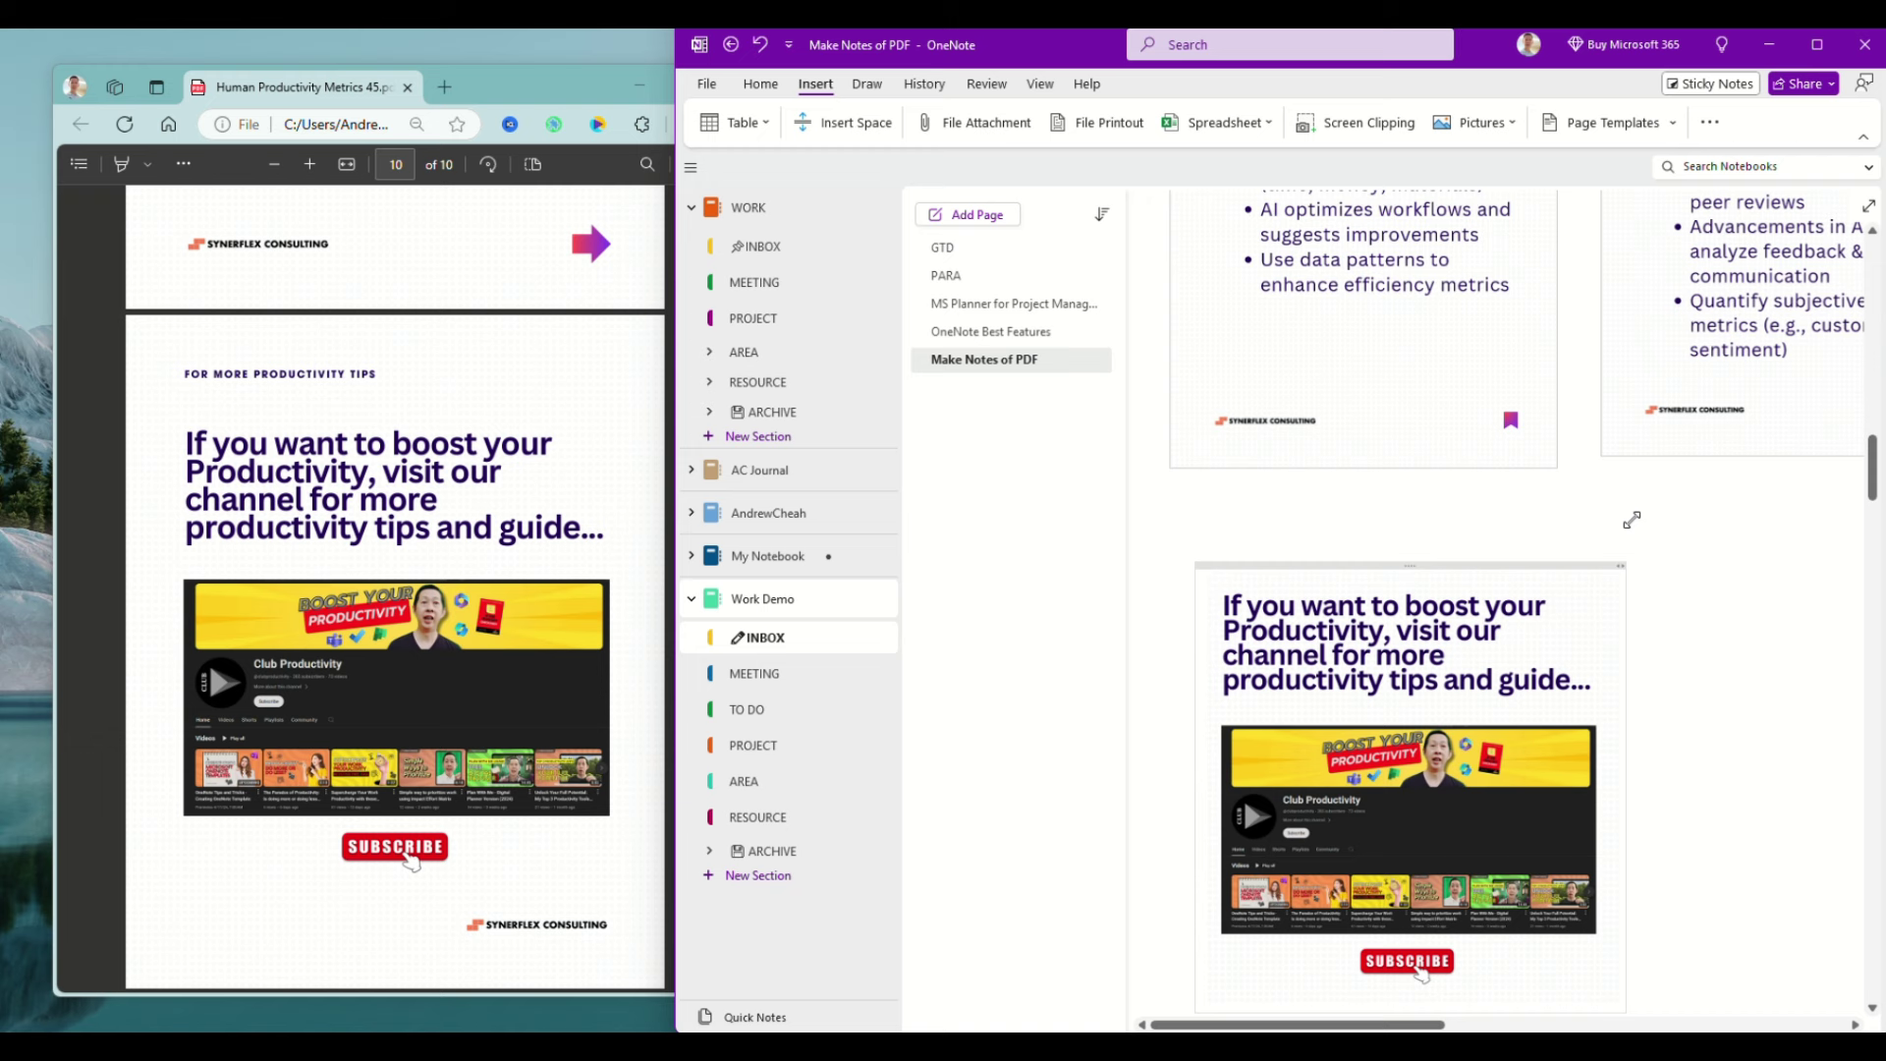
{"action": "scroll", "coordinate": [1743, 651], "scroll_direction": "down", "scroll_amount": 5}
{"action": "scroll", "coordinate": [1741, 651], "scroll_direction": "up", "scroll_amount": 2}
{"action": "left_click", "coordinate": [1742, 652]}
- Draw a dark blue ink cloud around the clipped heading, with a short arrow toward it
{"action": "left_click", "coordinate": [866, 83]}
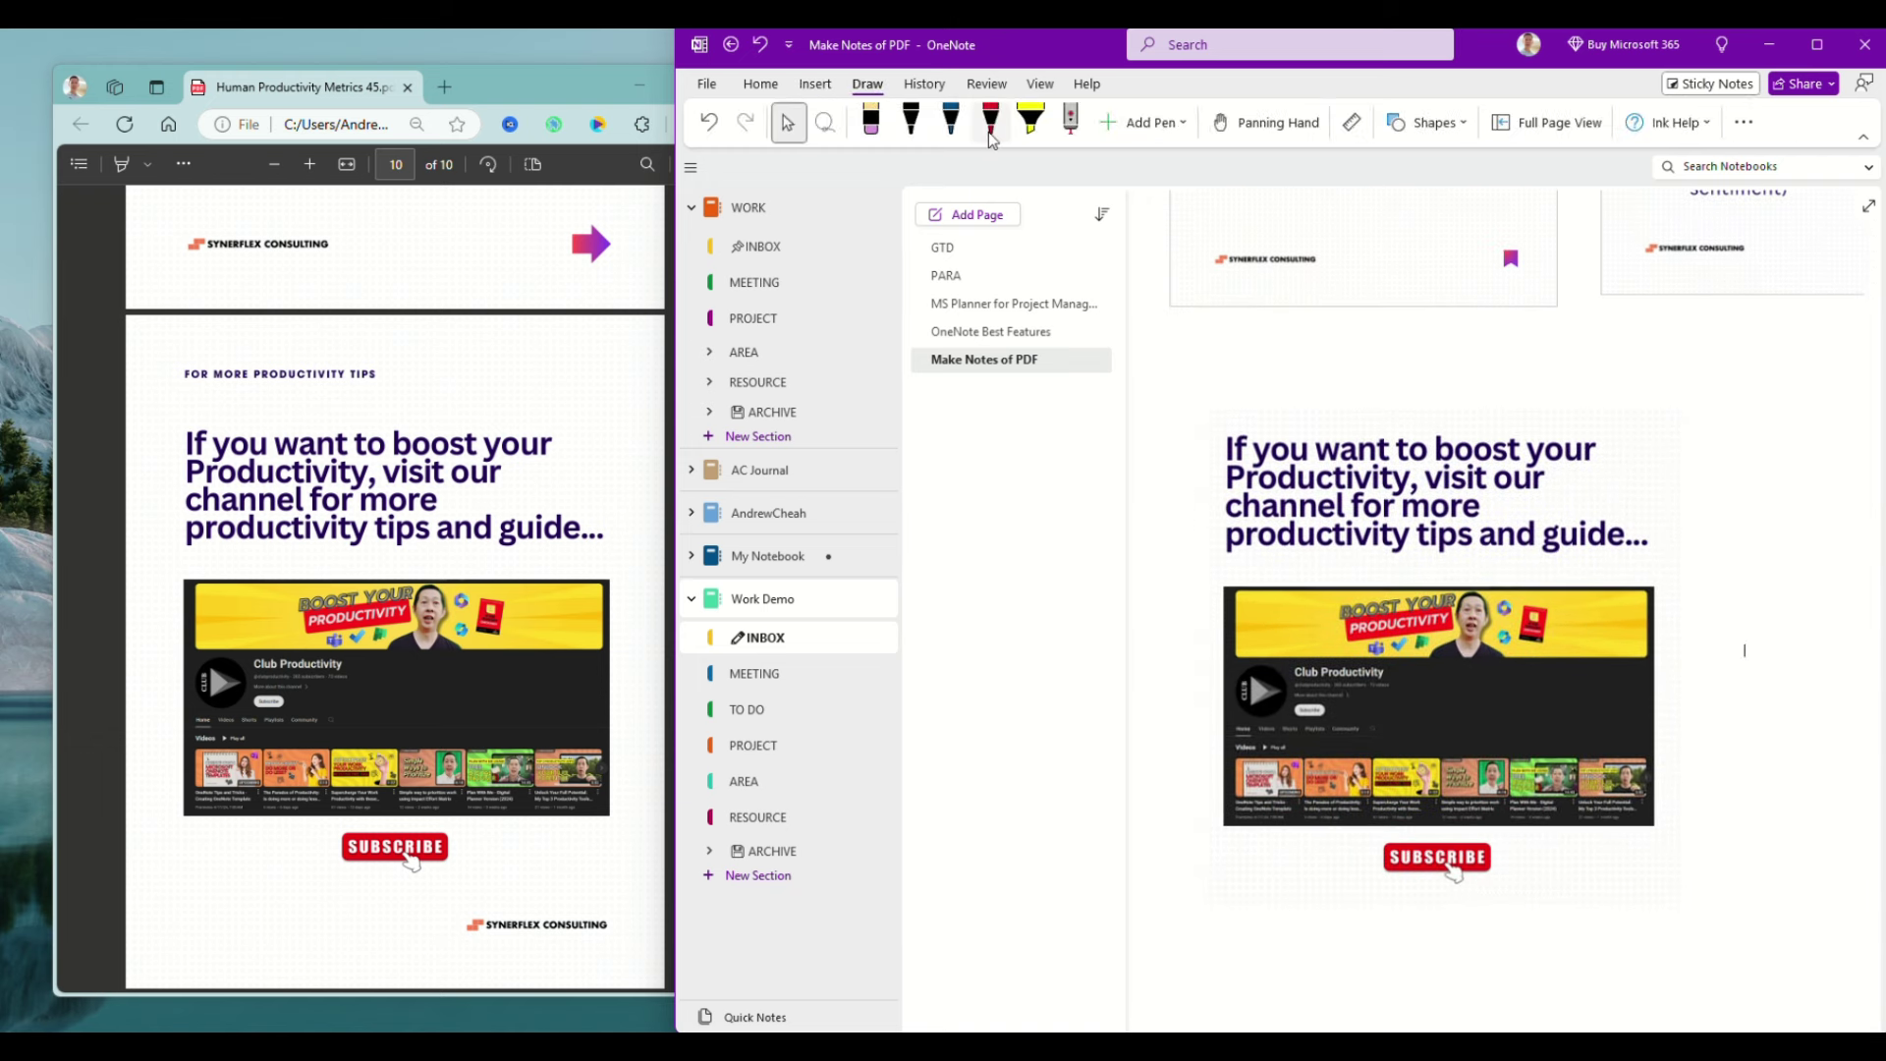
{"action": "left_click", "coordinate": [953, 128]}
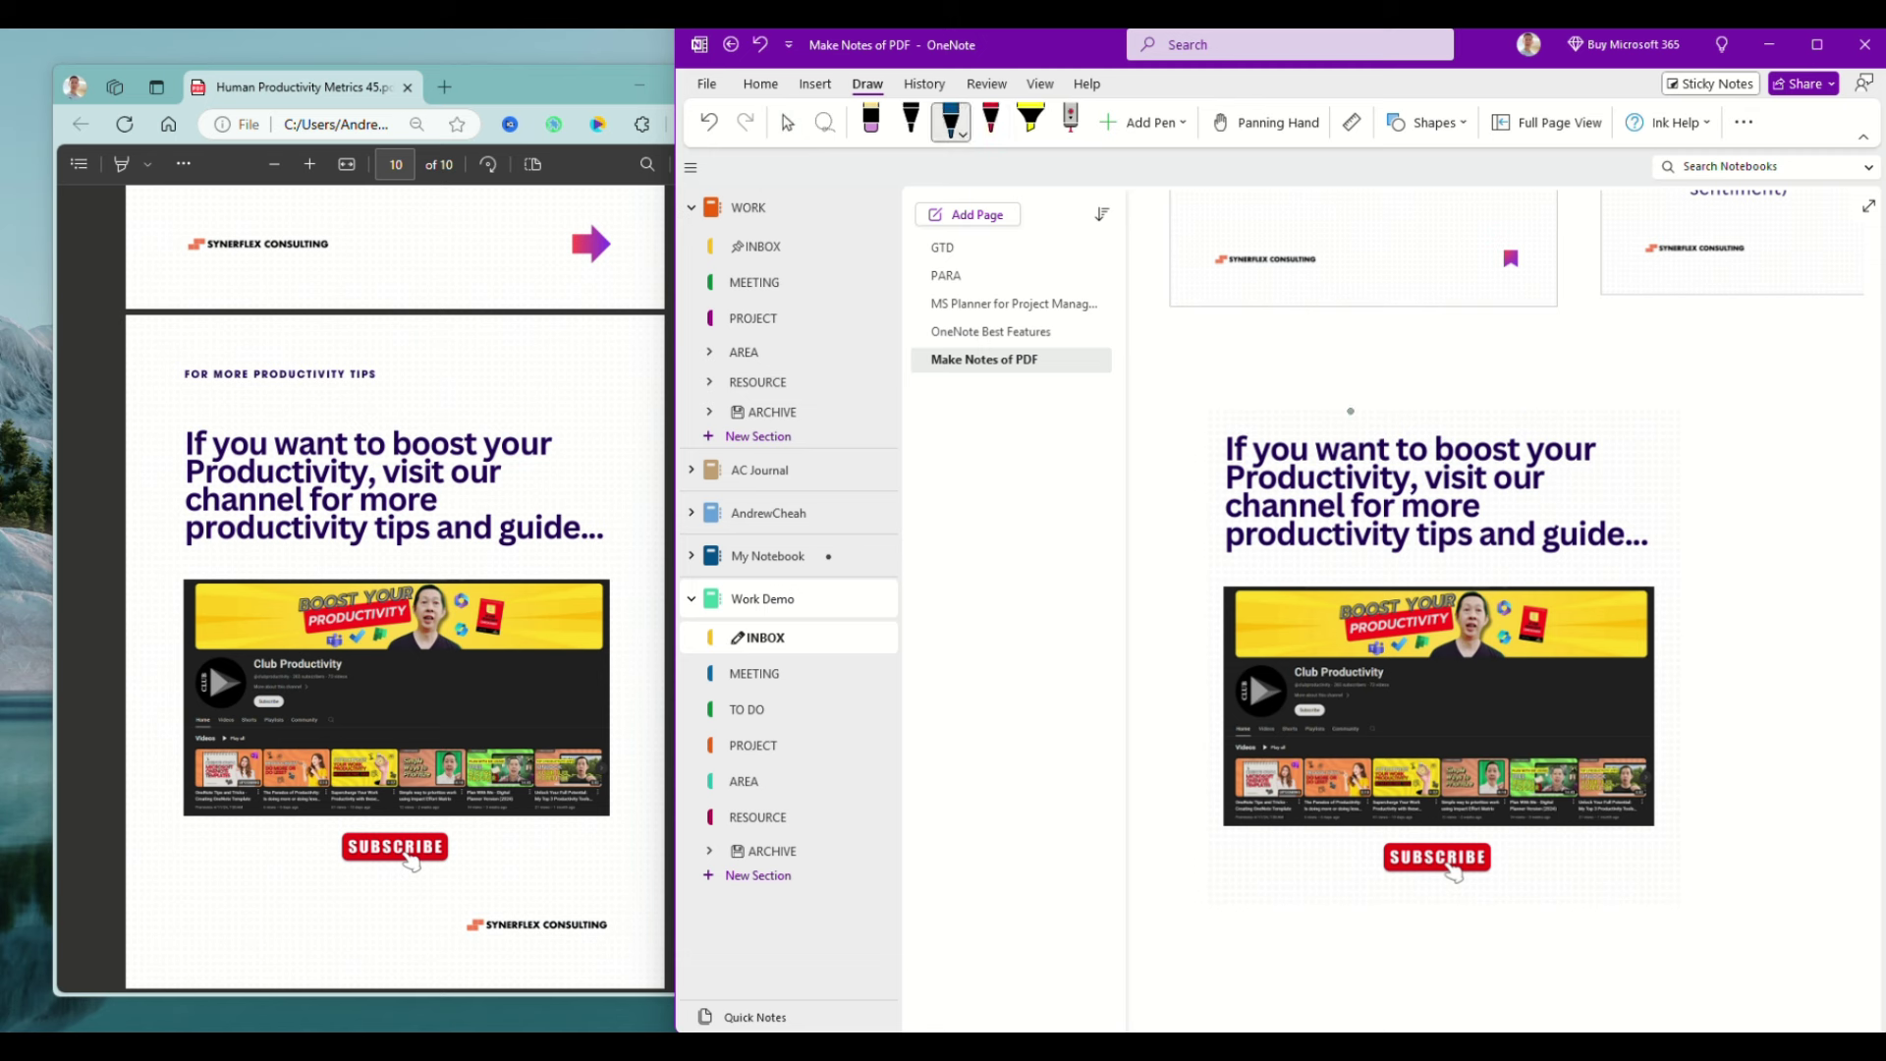
{"action": "mouse_move", "coordinate": [1267, 399]}
{"action": "left_mouse_down"}
{"action": "mouse_move", "coordinate": [1516, 400]}
{"action": "mouse_move", "coordinate": [1245, 395]}
{"action": "left_mouse_up"}
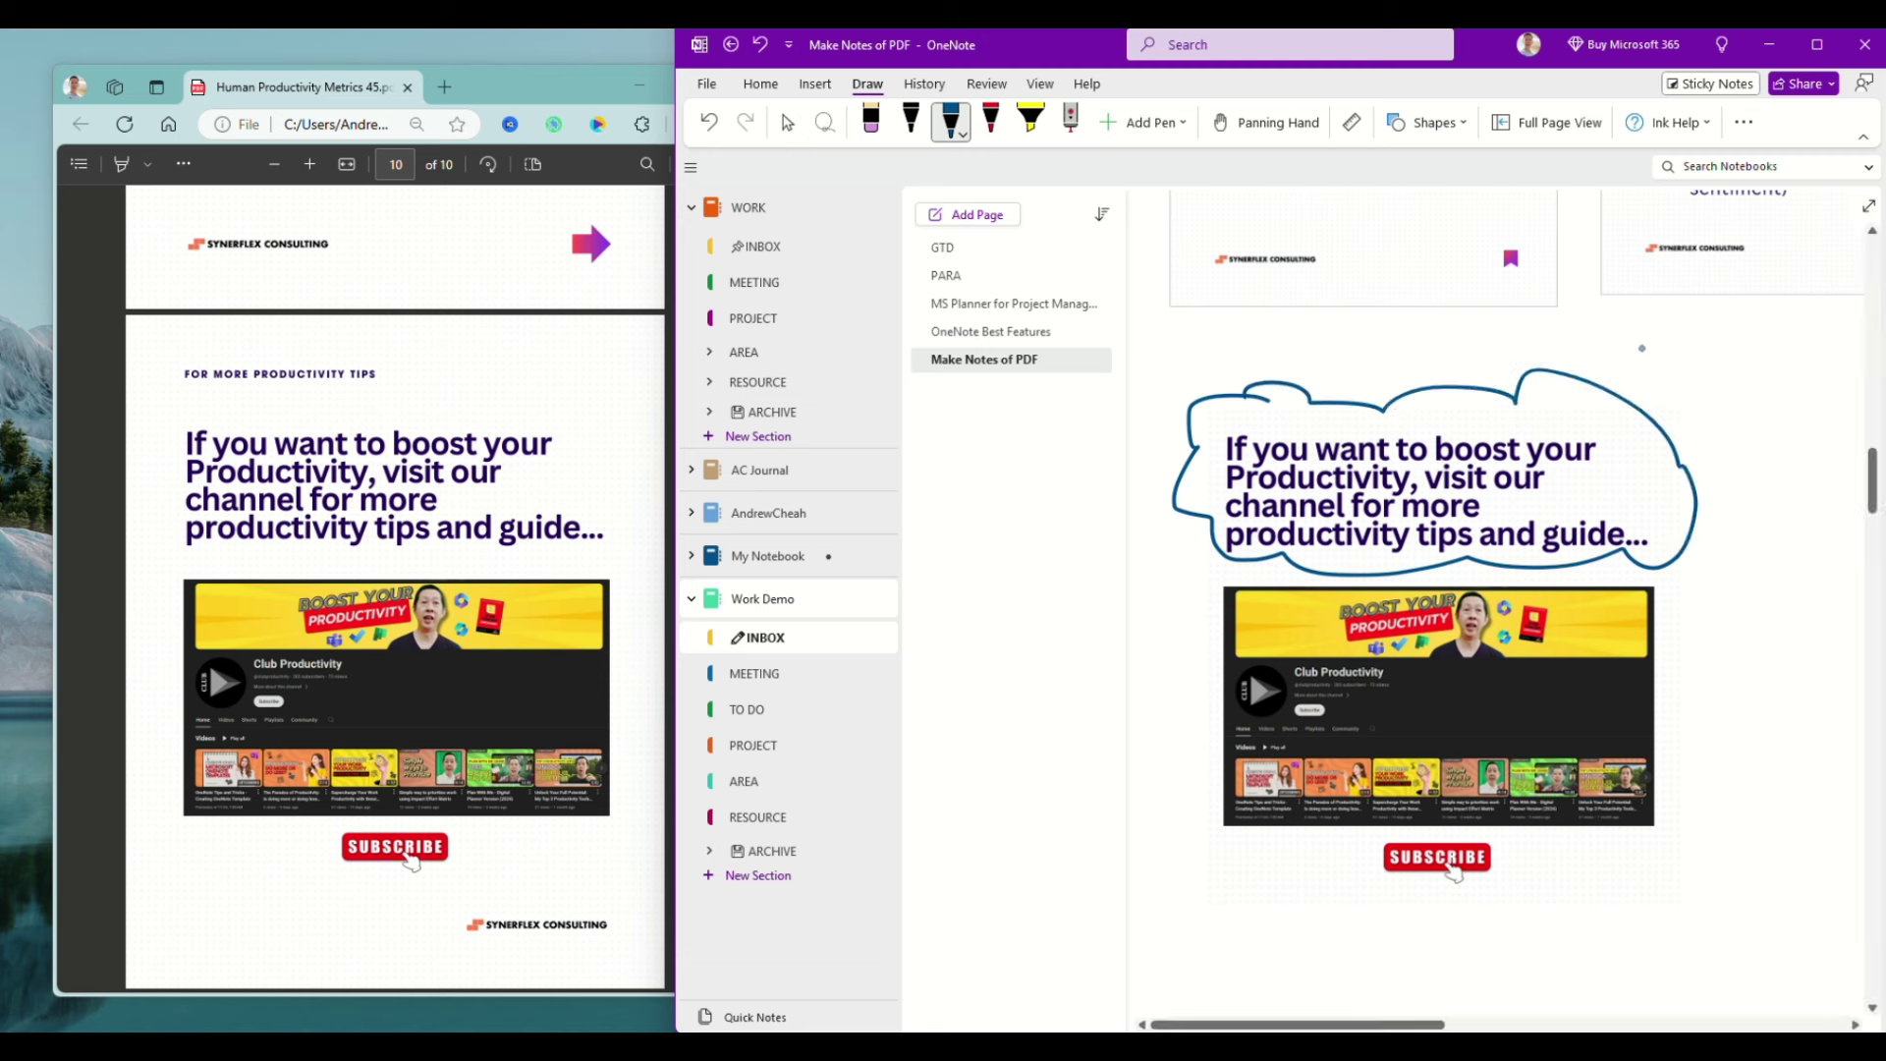
{"action": "left_click_drag", "start_coordinate": [1698, 361], "coordinate": [1562, 443]}
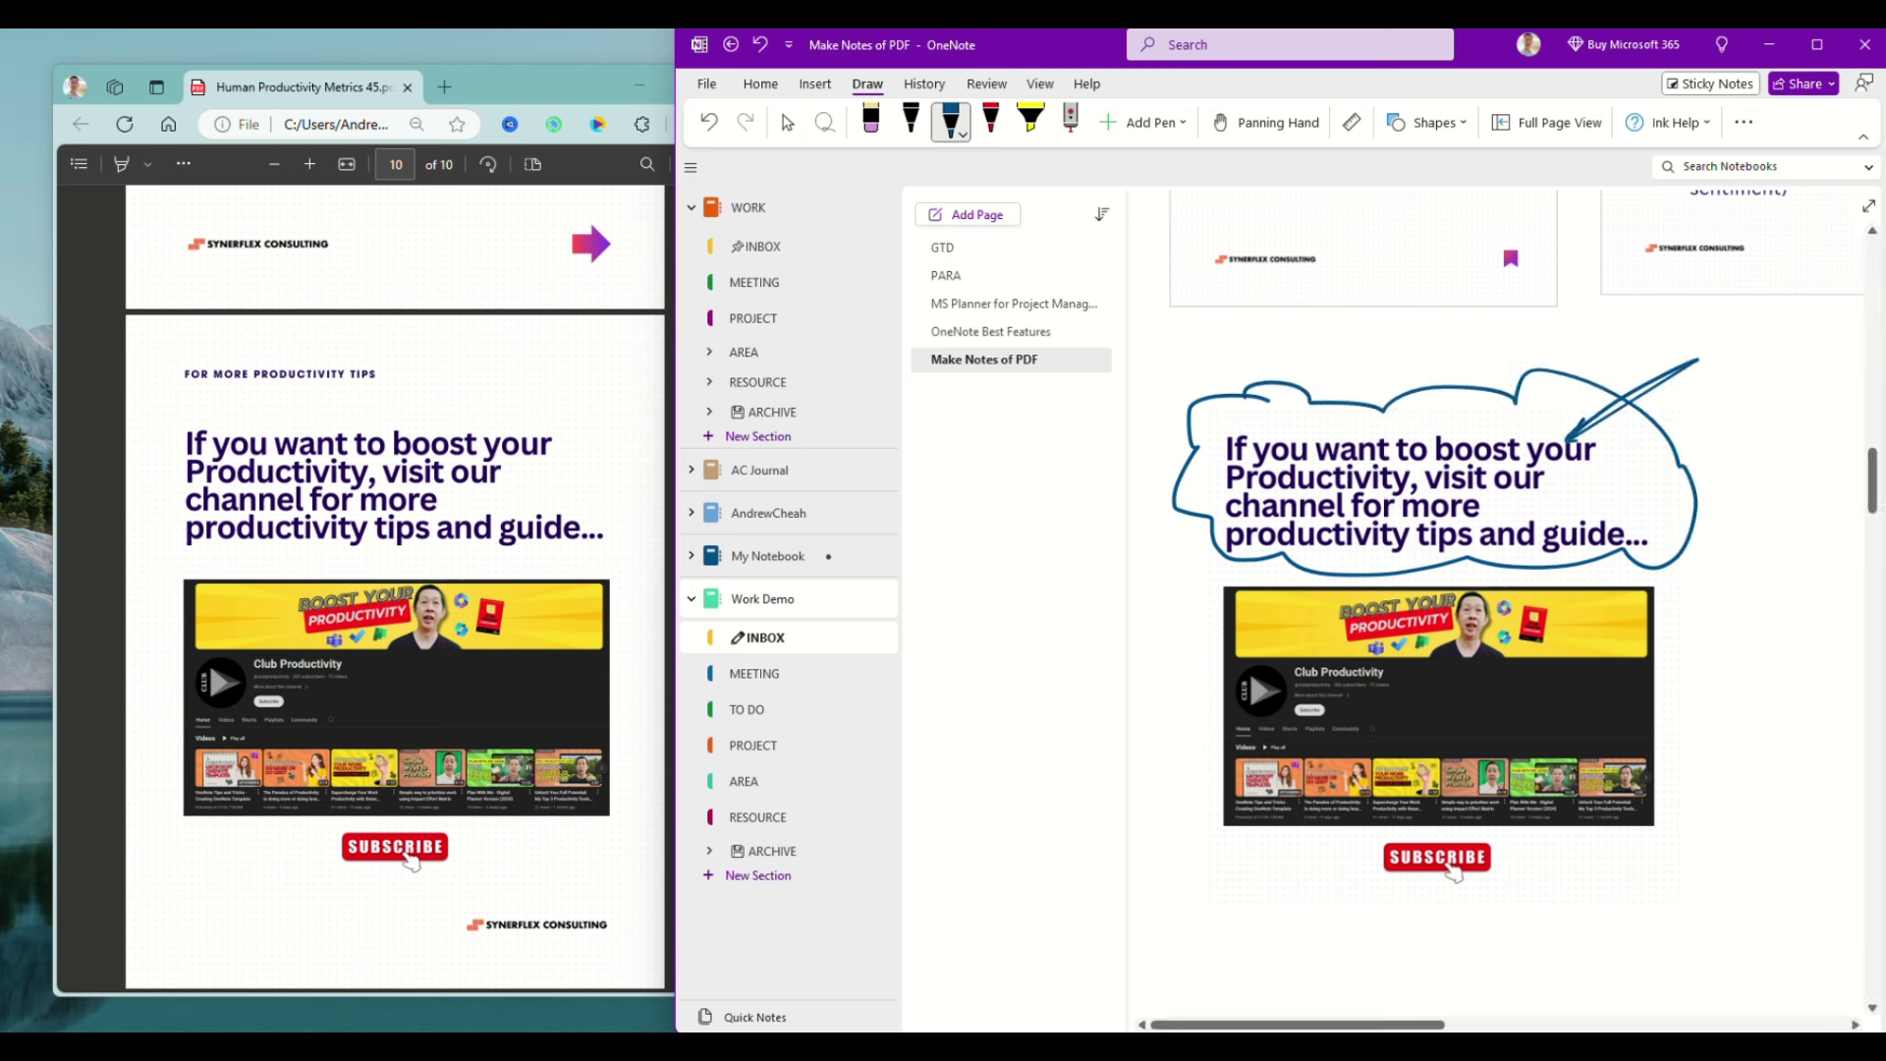
{"action": "key", "text": "ctrl+z"}
{"action": "mouse_move", "coordinate": [1698, 361]}
{"action": "left_mouse_down"}
{"action": "mouse_move", "coordinate": [1593, 420]}
{"action": "mouse_move", "coordinate": [1610, 423]}
{"action": "left_mouse_up"}
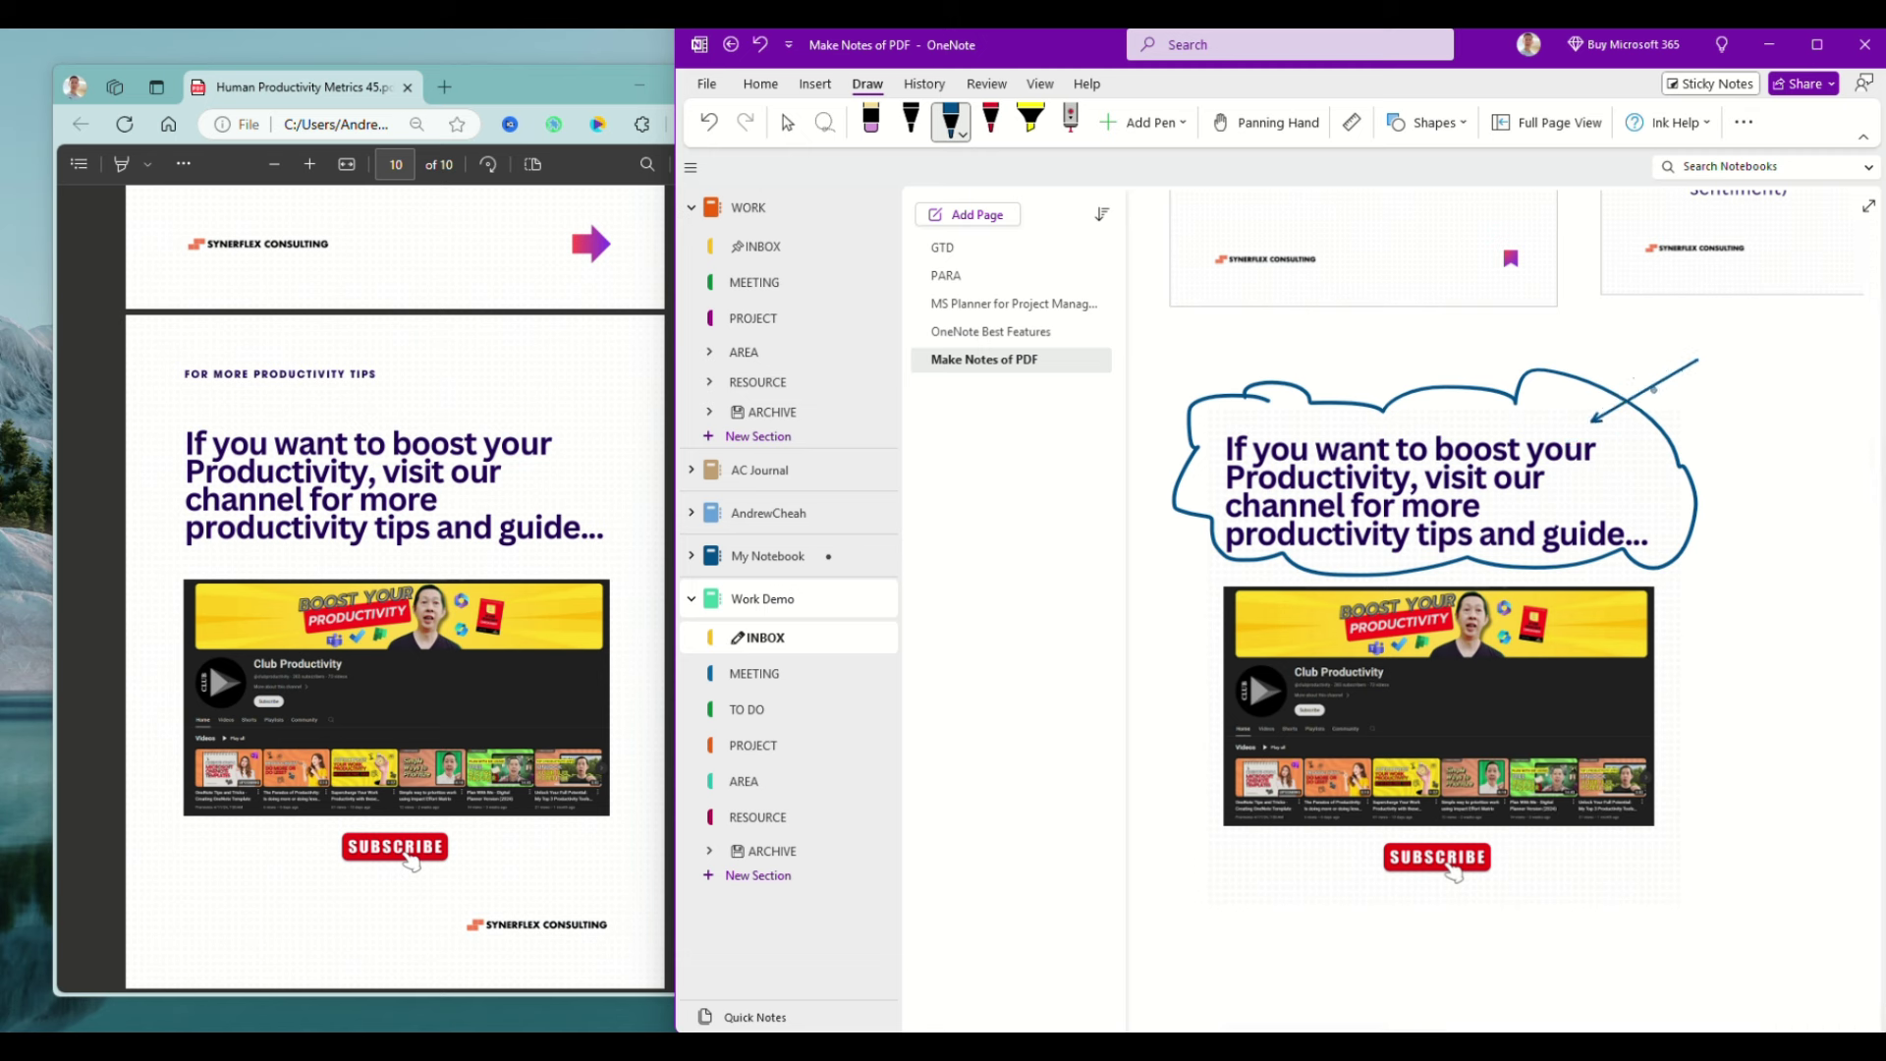
- Erase the blue arrow, then draw red marks above the cloud and a red checkmark beside the video image
{"action": "left_click", "coordinate": [990, 123]}
{"action": "left_click", "coordinate": [871, 122]}
{"action": "left_click_drag", "start_coordinate": [1747, 434], "coordinate": [1653, 362]}
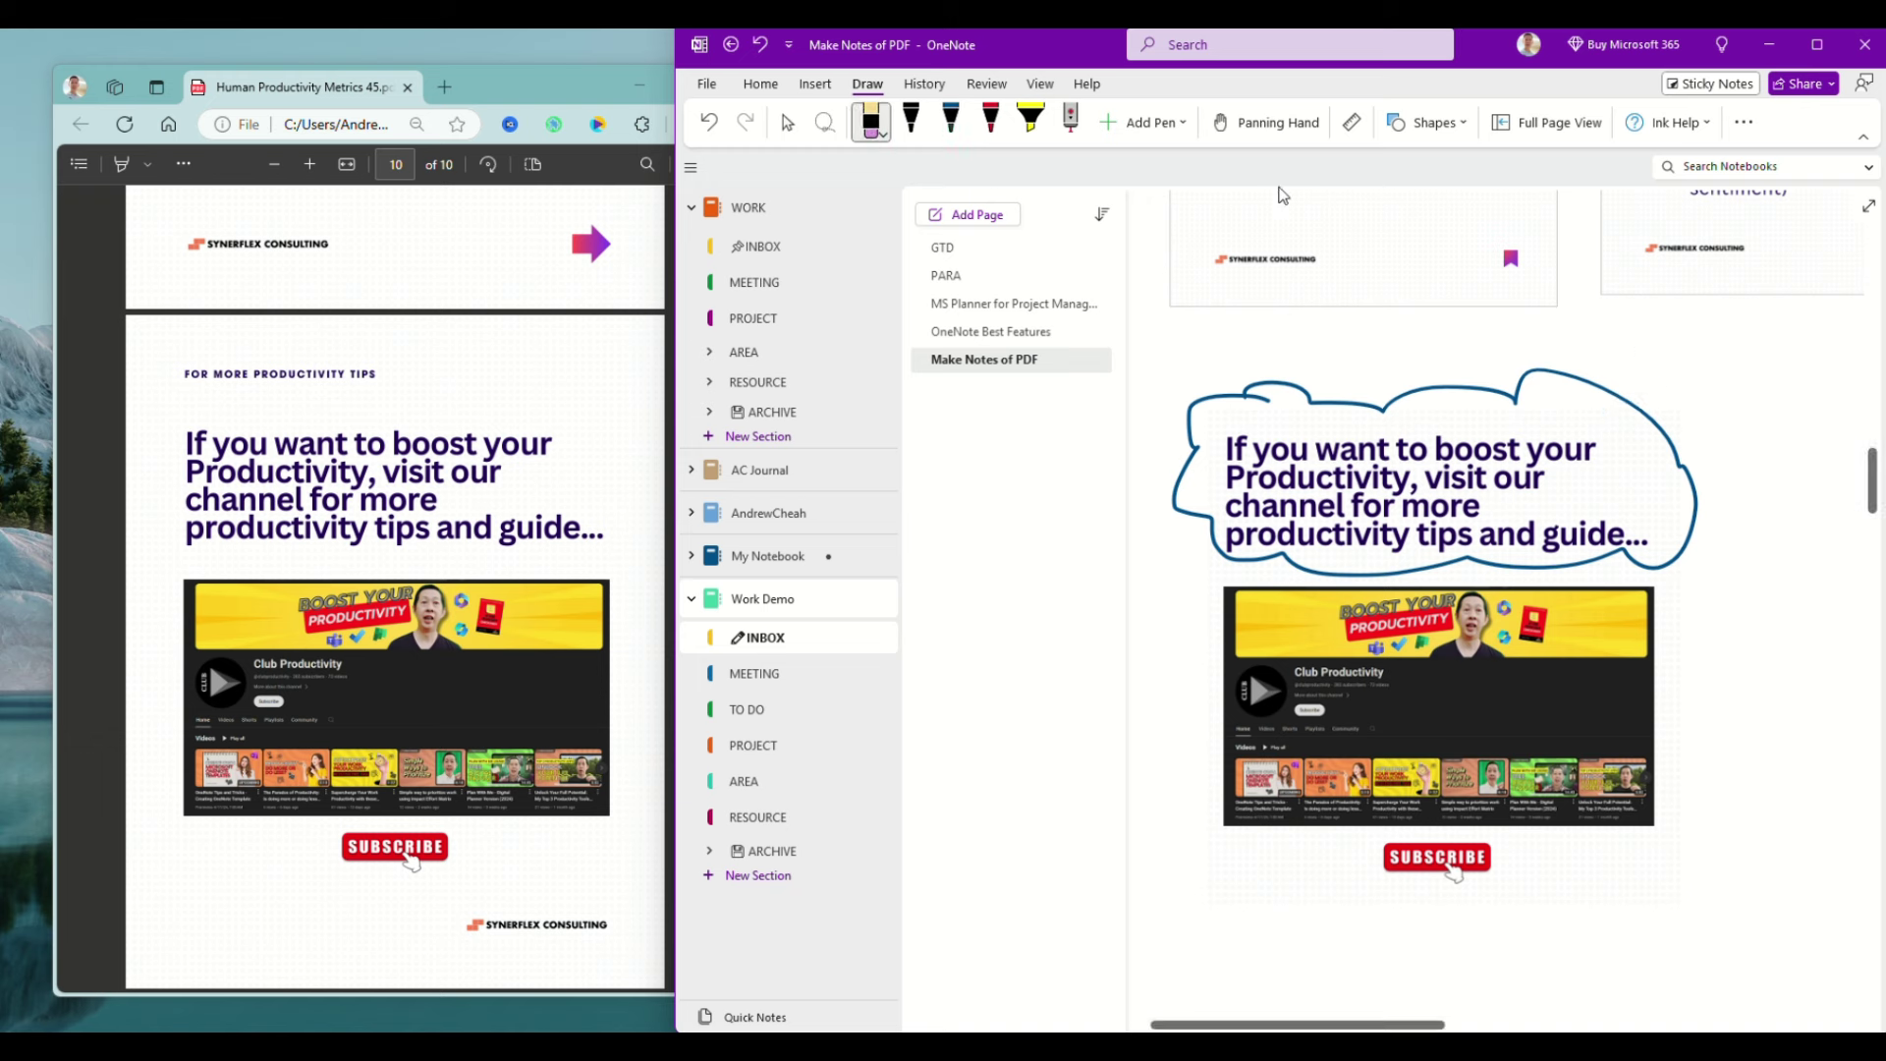
{"action": "left_click", "coordinate": [990, 123]}
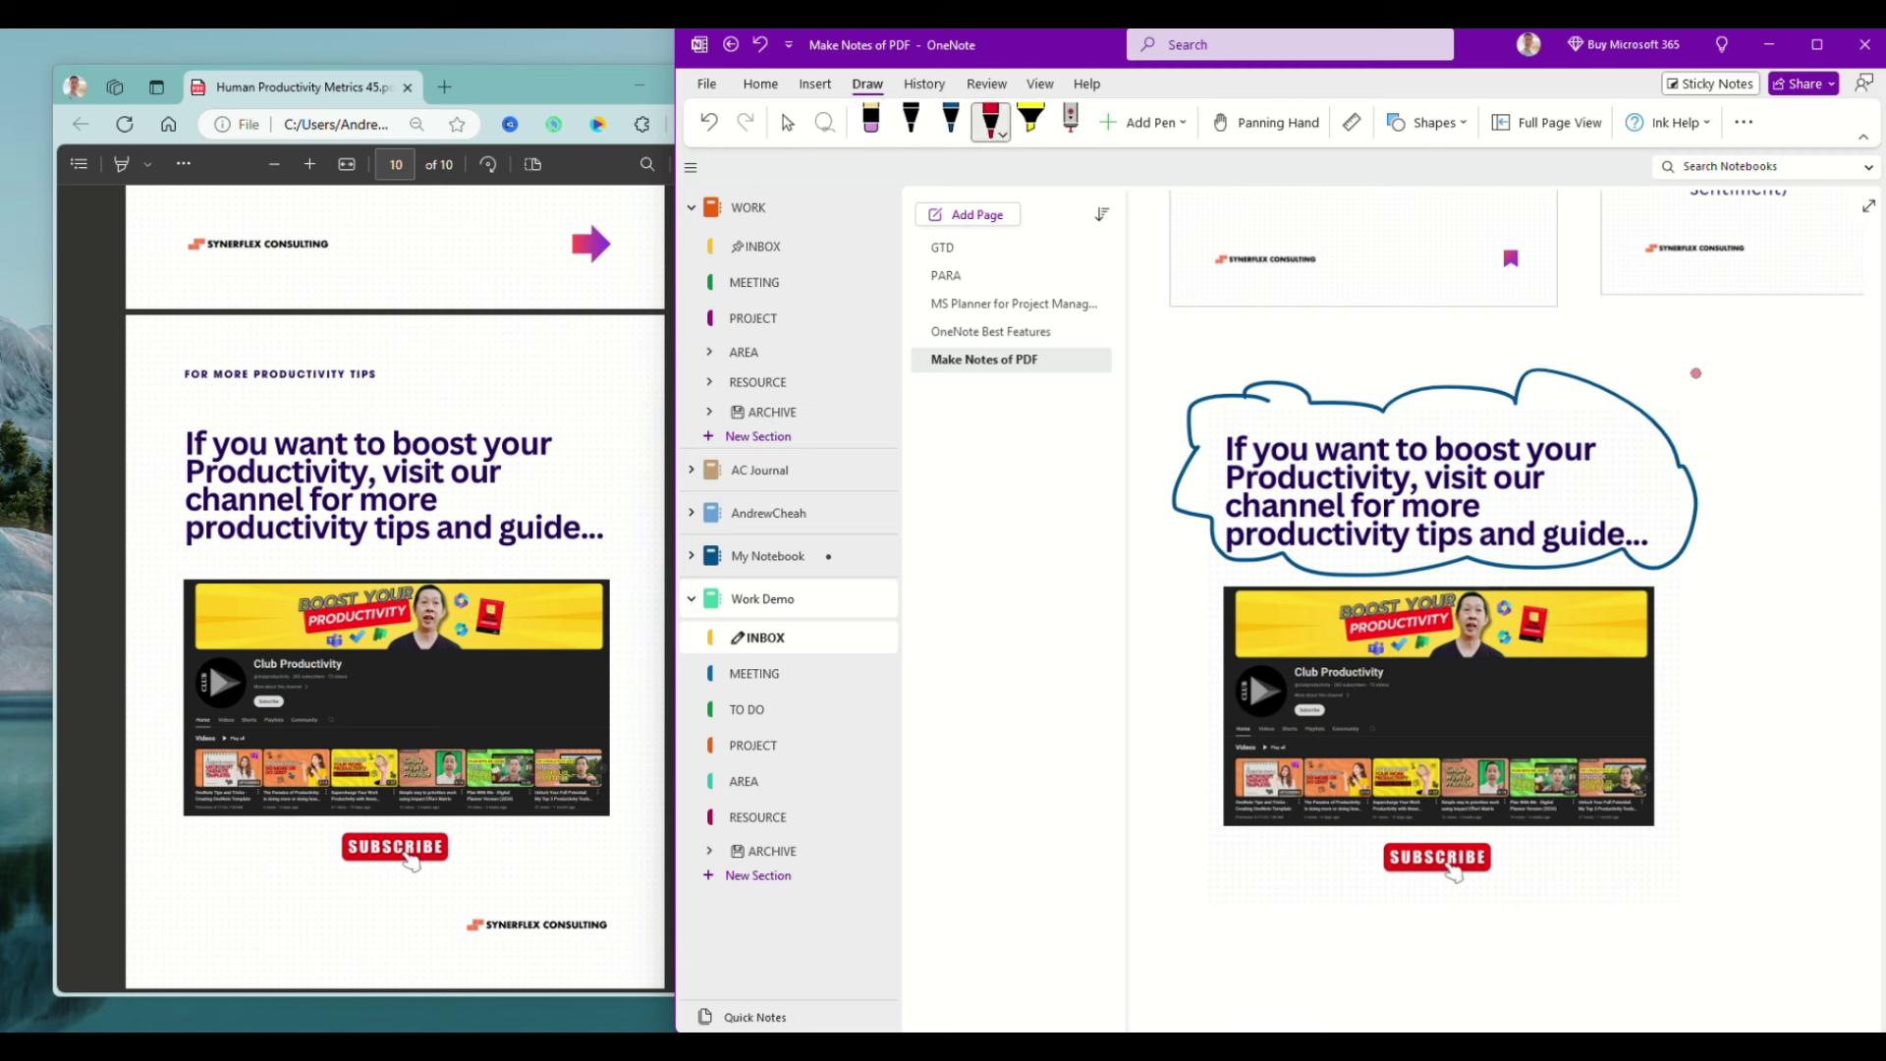
{"action": "mouse_move", "coordinate": [1704, 365]}
{"action": "left_mouse_down"}
{"action": "mouse_move", "coordinate": [1611, 419]}
{"action": "mouse_move", "coordinate": [1683, 418]}
{"action": "mouse_move", "coordinate": [1575, 421]}
{"action": "mouse_move", "coordinate": [1634, 342]}
{"action": "left_mouse_up"}
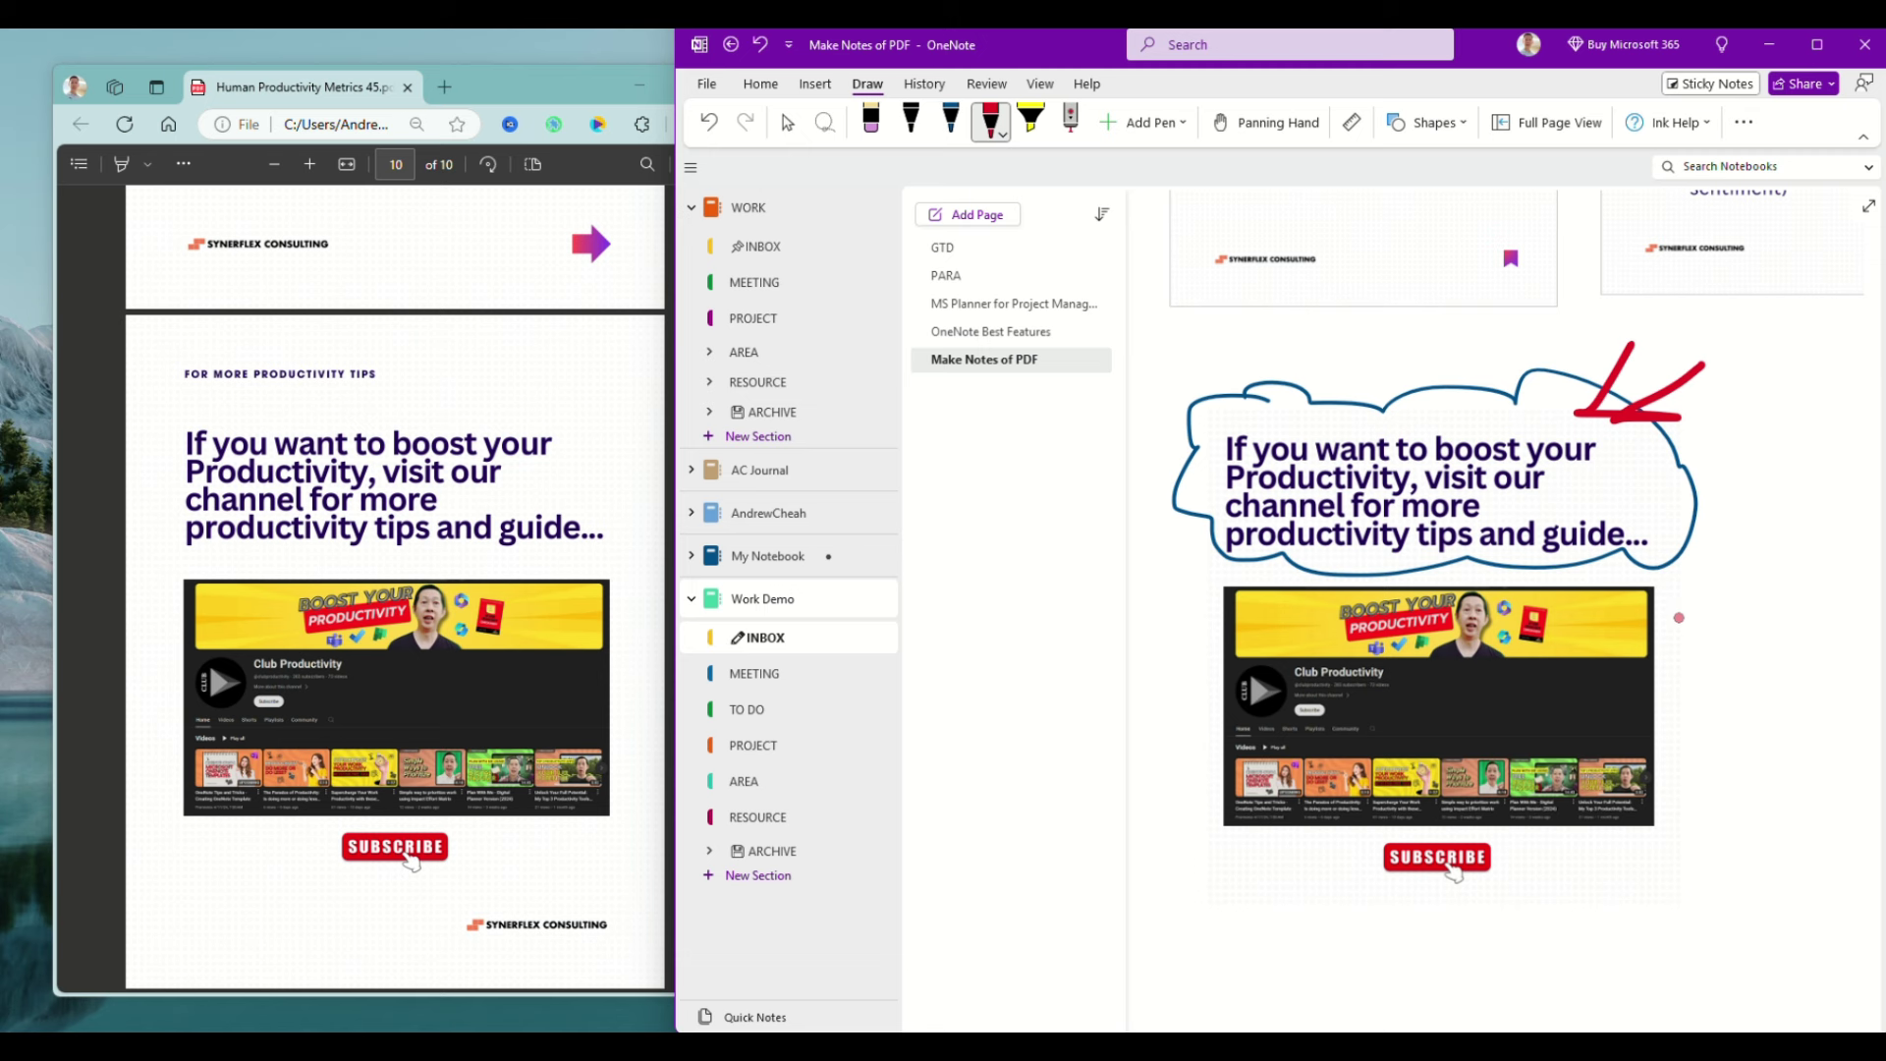
{"action": "left_click_drag", "start_coordinate": [1679, 618], "coordinate": [1772, 567]}
- Add the note 'Change this wordings to xxx' beside the red marks in a larger font, wrapped onto two lines
{"action": "left_click", "coordinate": [791, 127]}
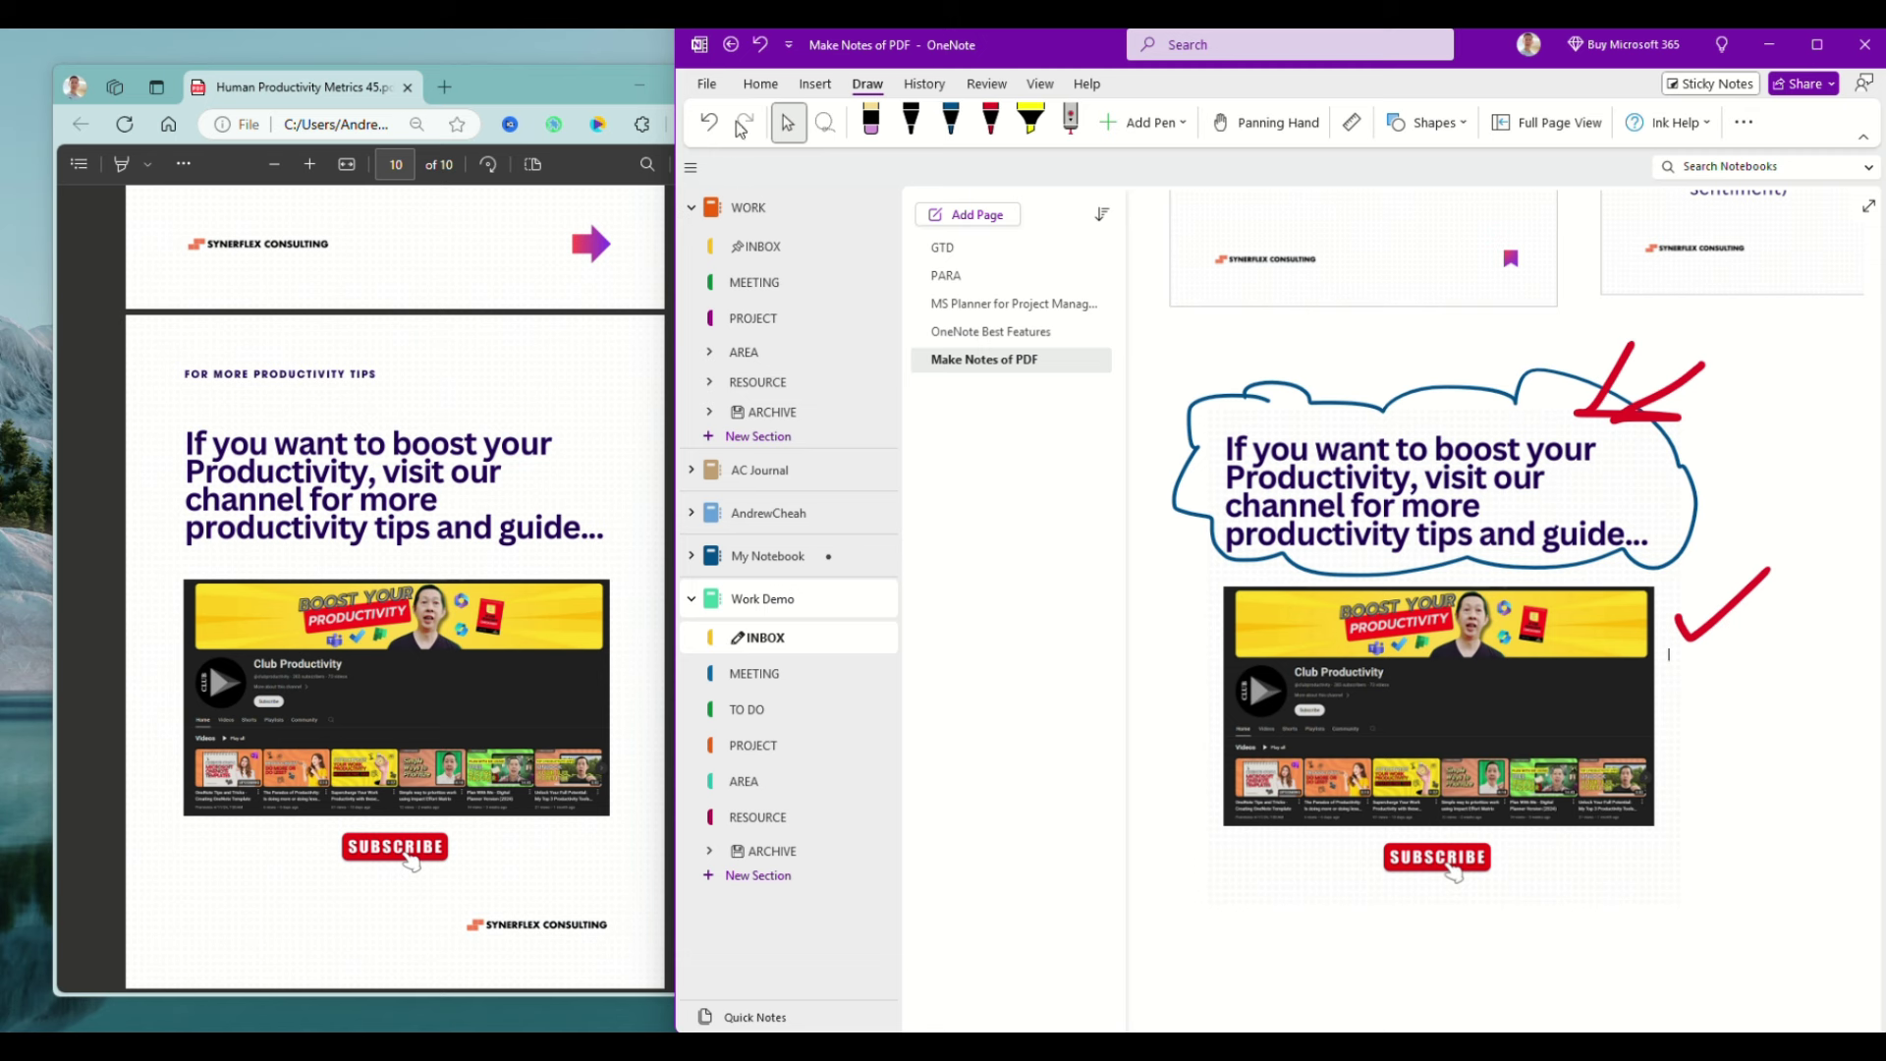
{"action": "left_click", "coordinate": [1710, 410]}
{"action": "type", "text": "Change this wordings to xxx"}
{"action": "triple_click", "coordinate": [1665, 402]}
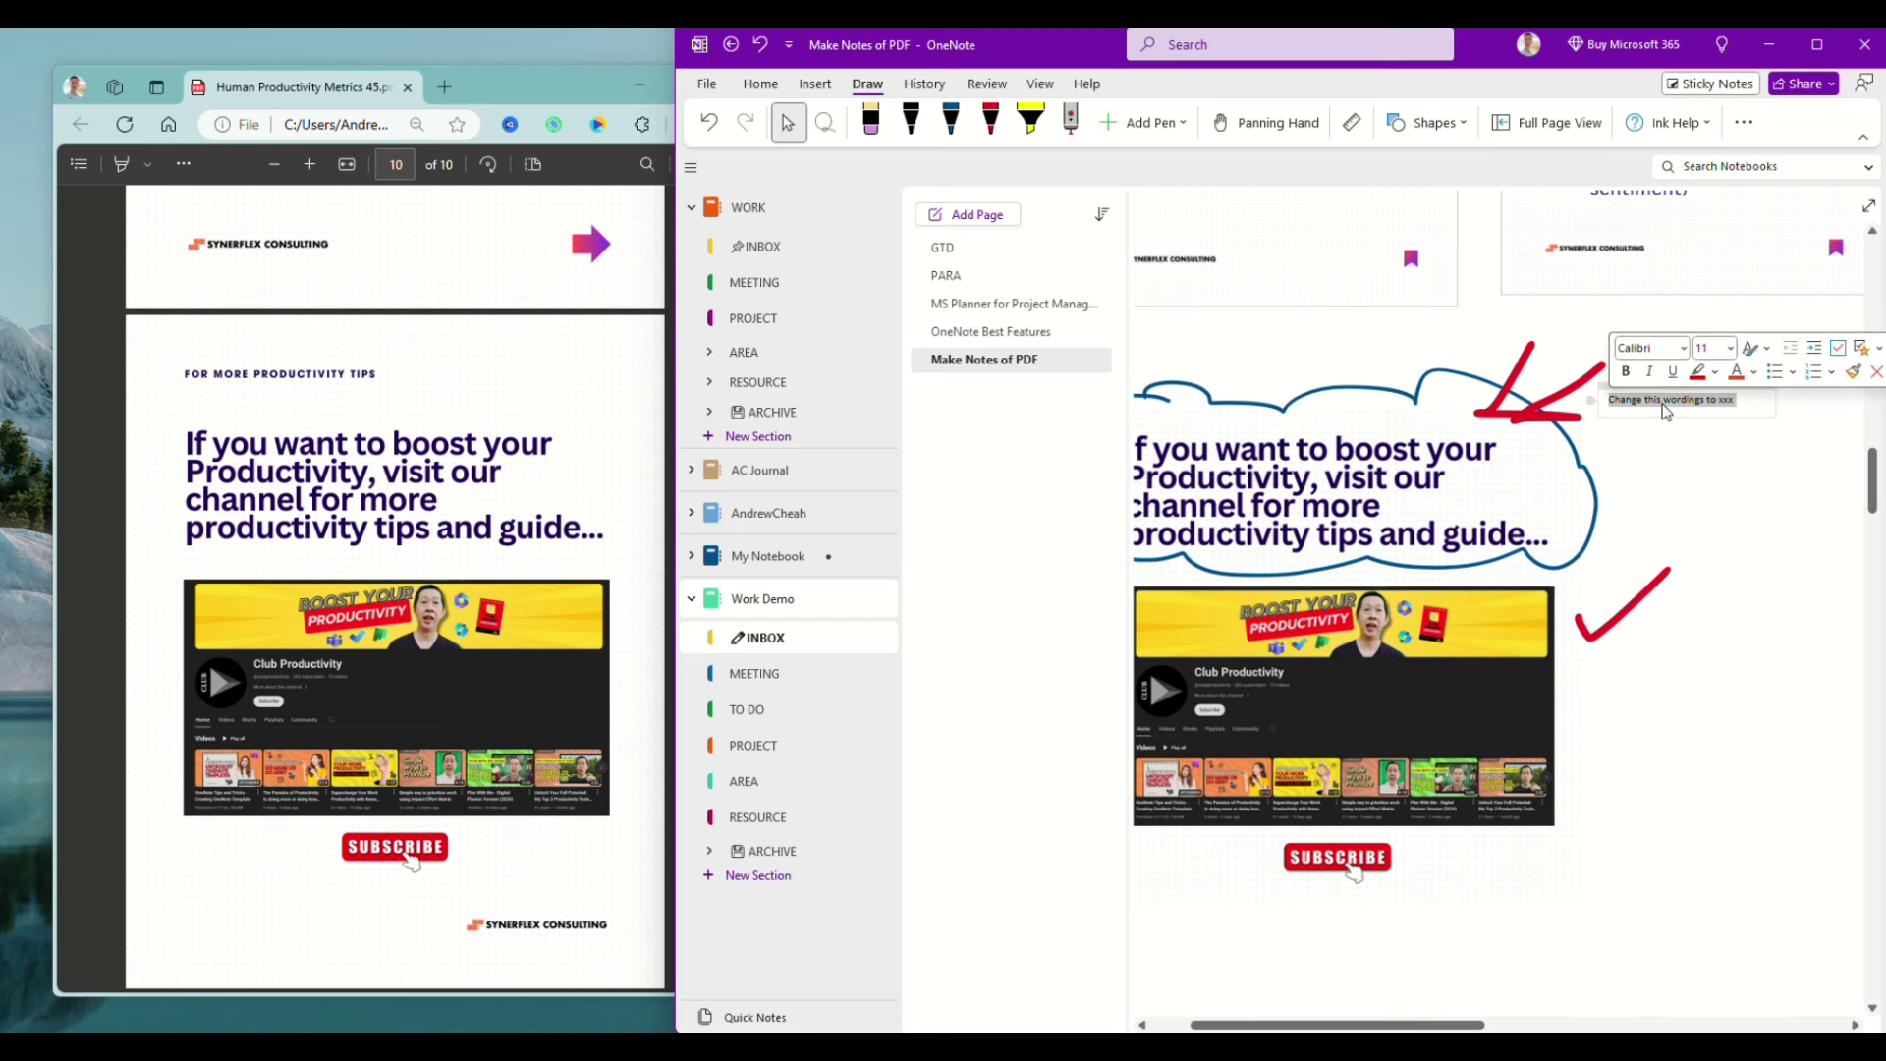
{"action": "left_click", "coordinate": [1732, 350]}
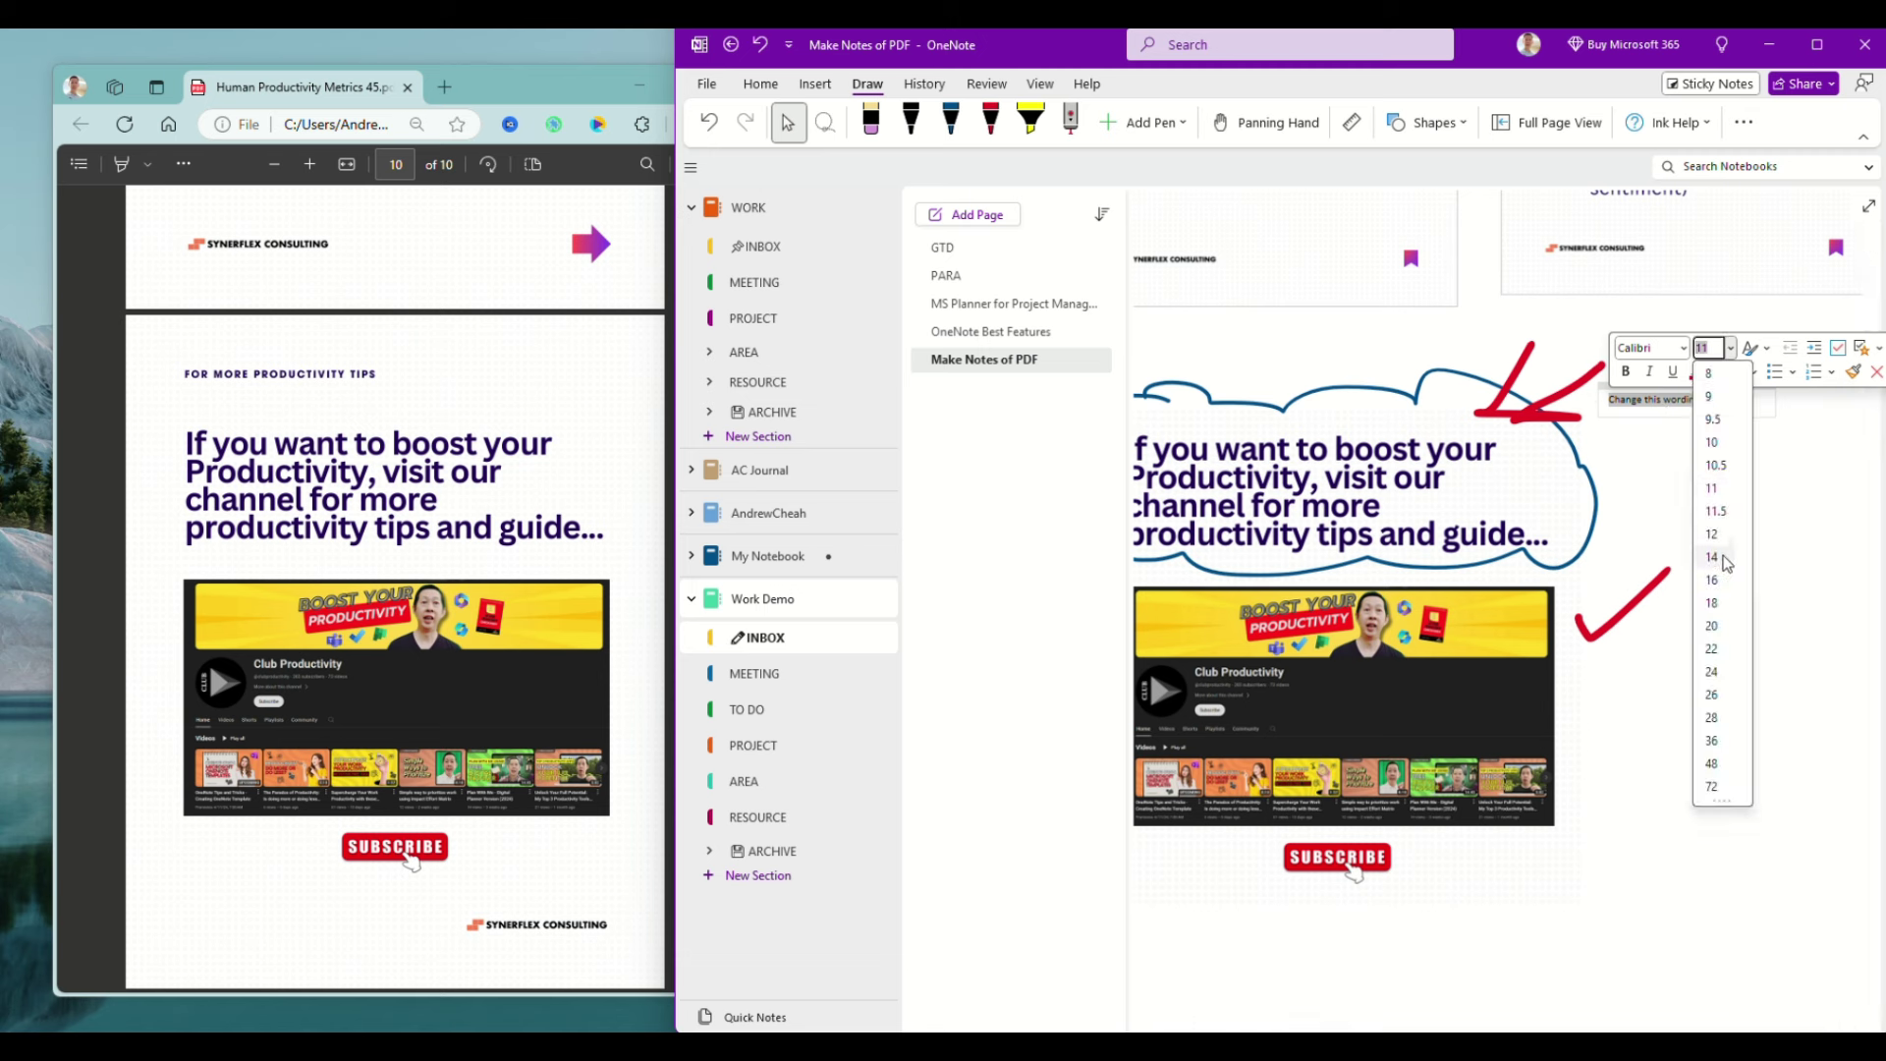
{"action": "left_click", "coordinate": [1713, 605]}
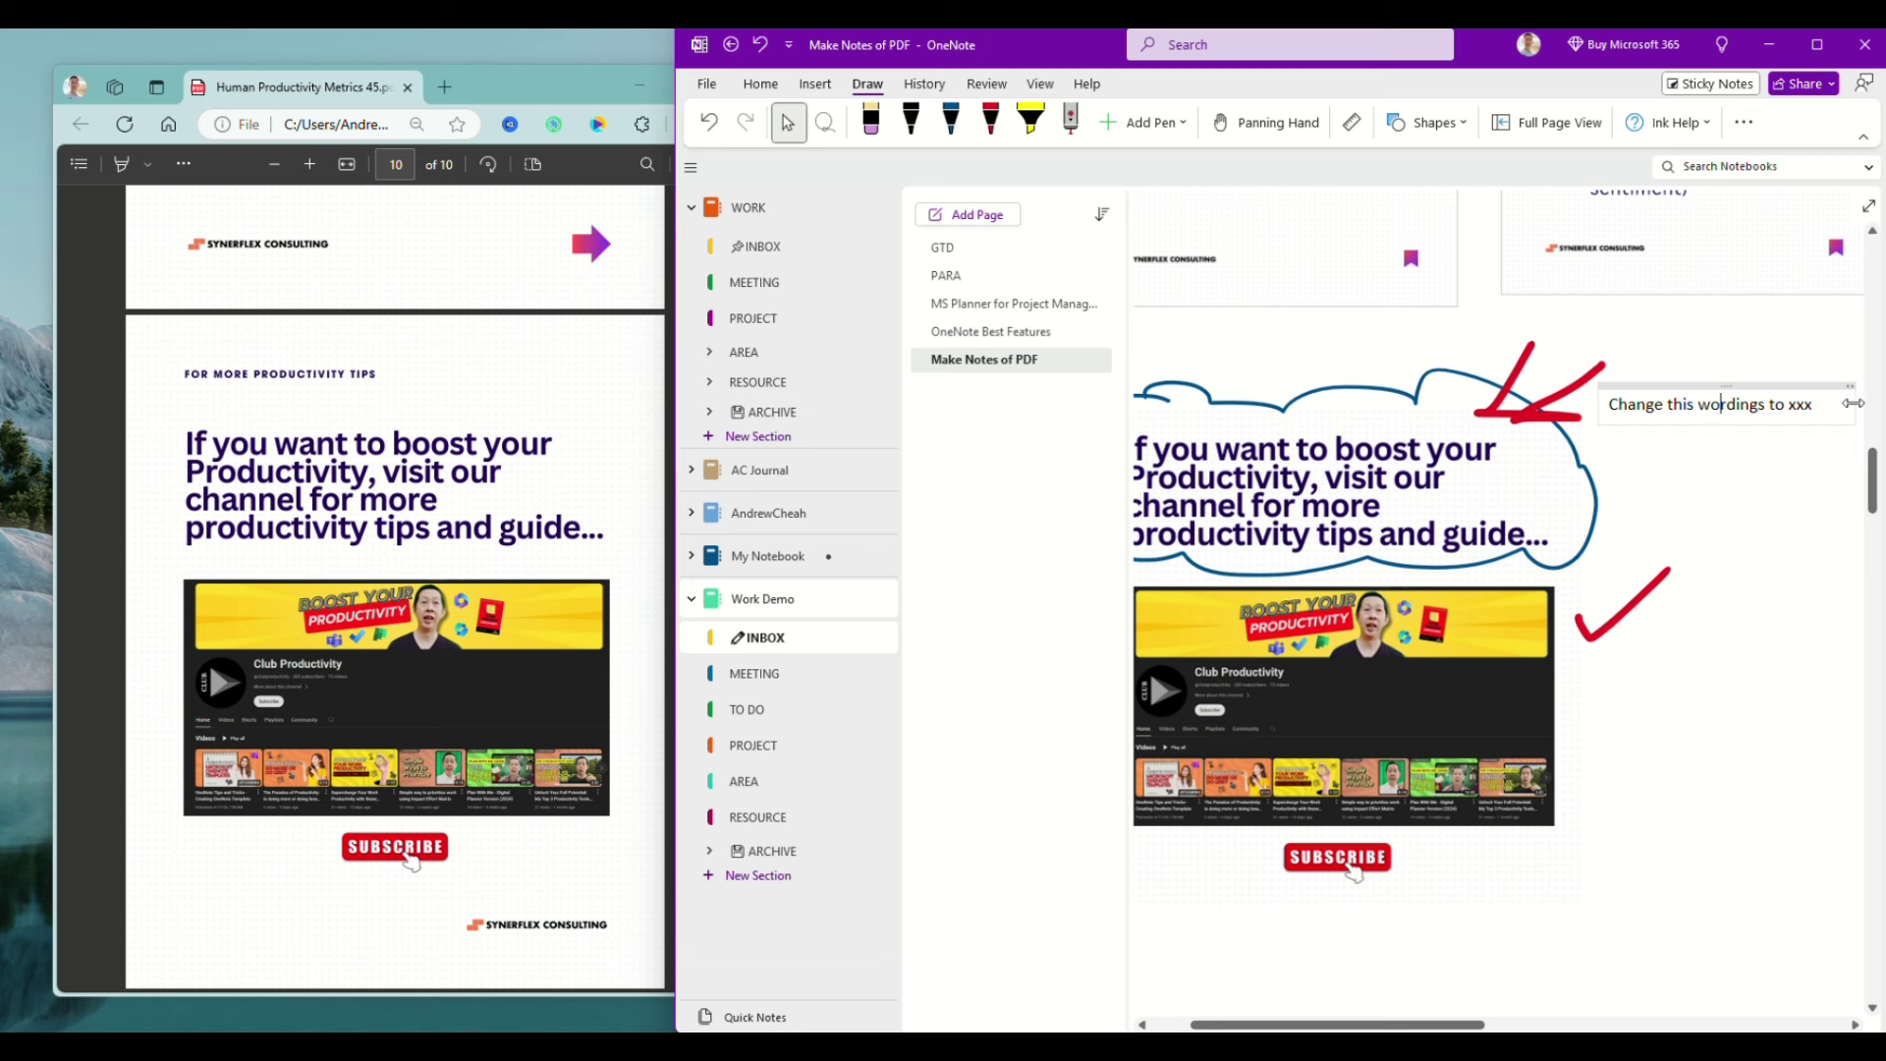
{"action": "left_click_drag", "start_coordinate": [1855, 403], "coordinate": [1735, 403]}
{"action": "left_click", "coordinate": [1718, 523]}
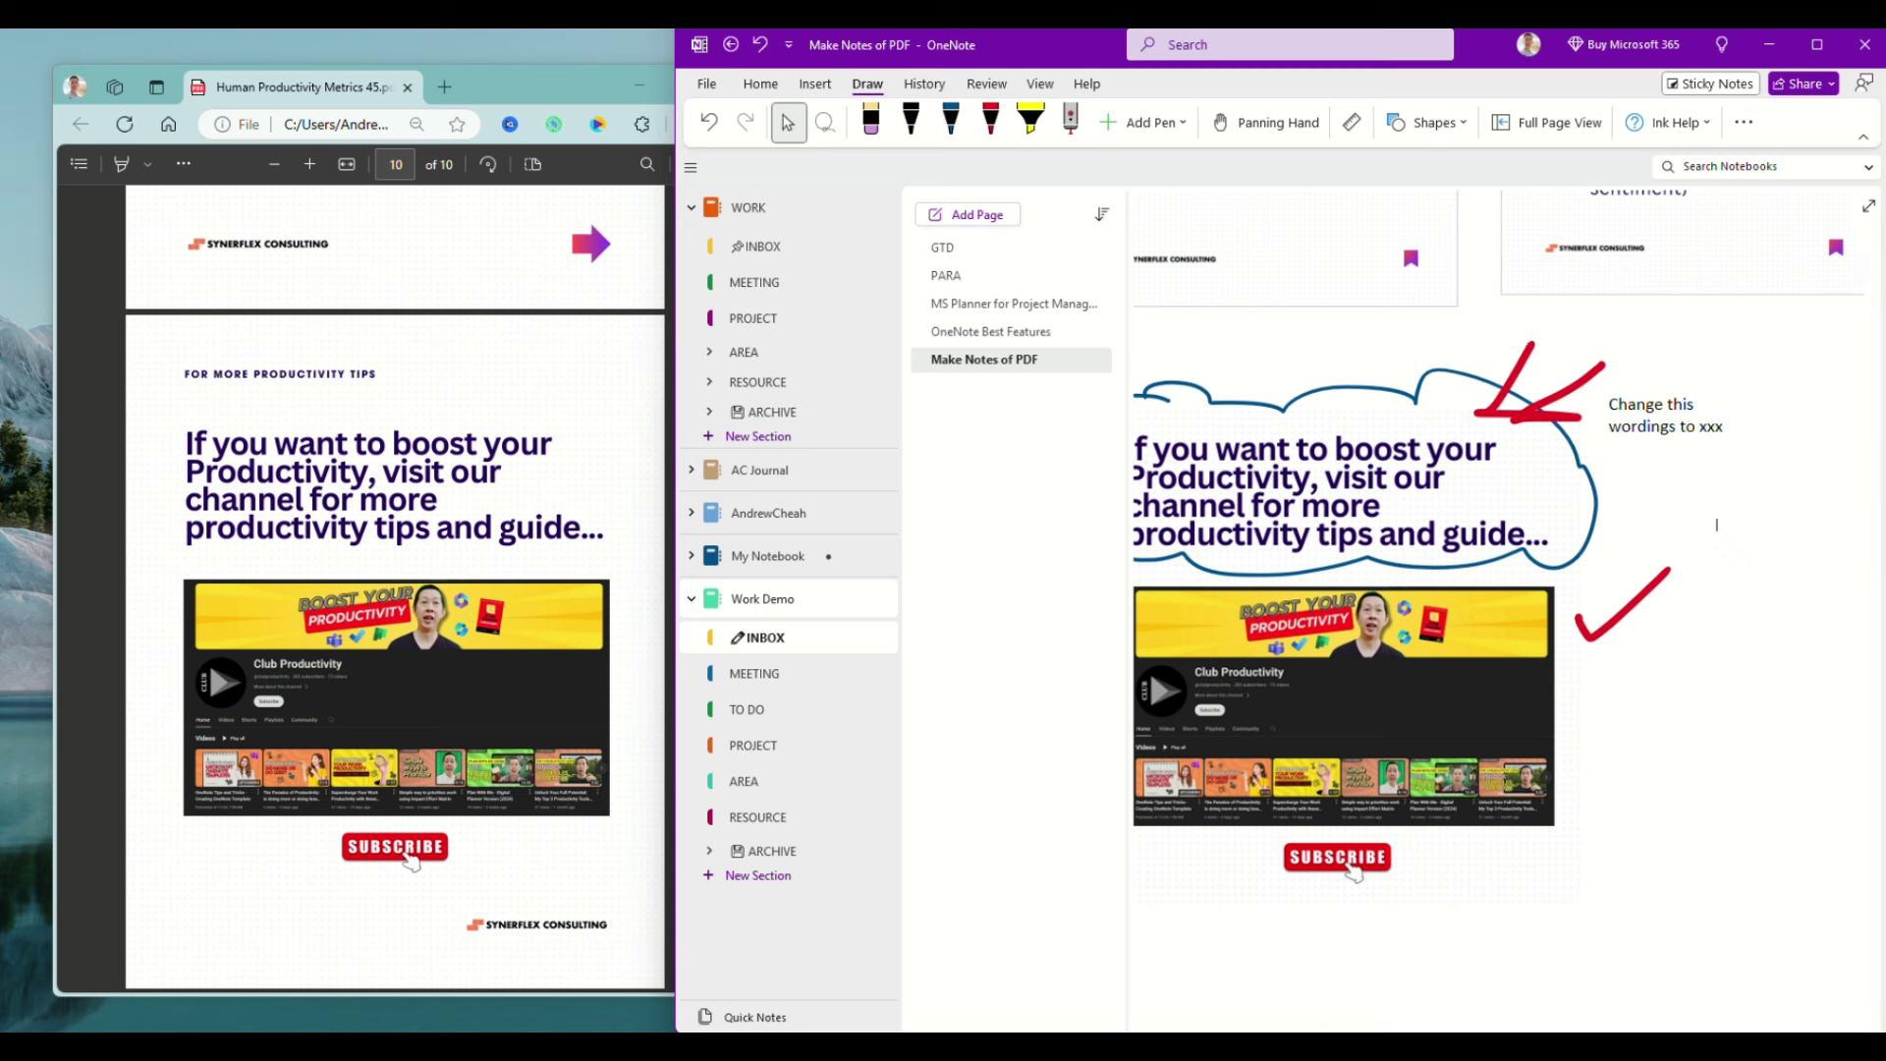
{"action": "left_click_drag", "start_coordinate": [1371, 1028], "coordinate": [1329, 1028]}
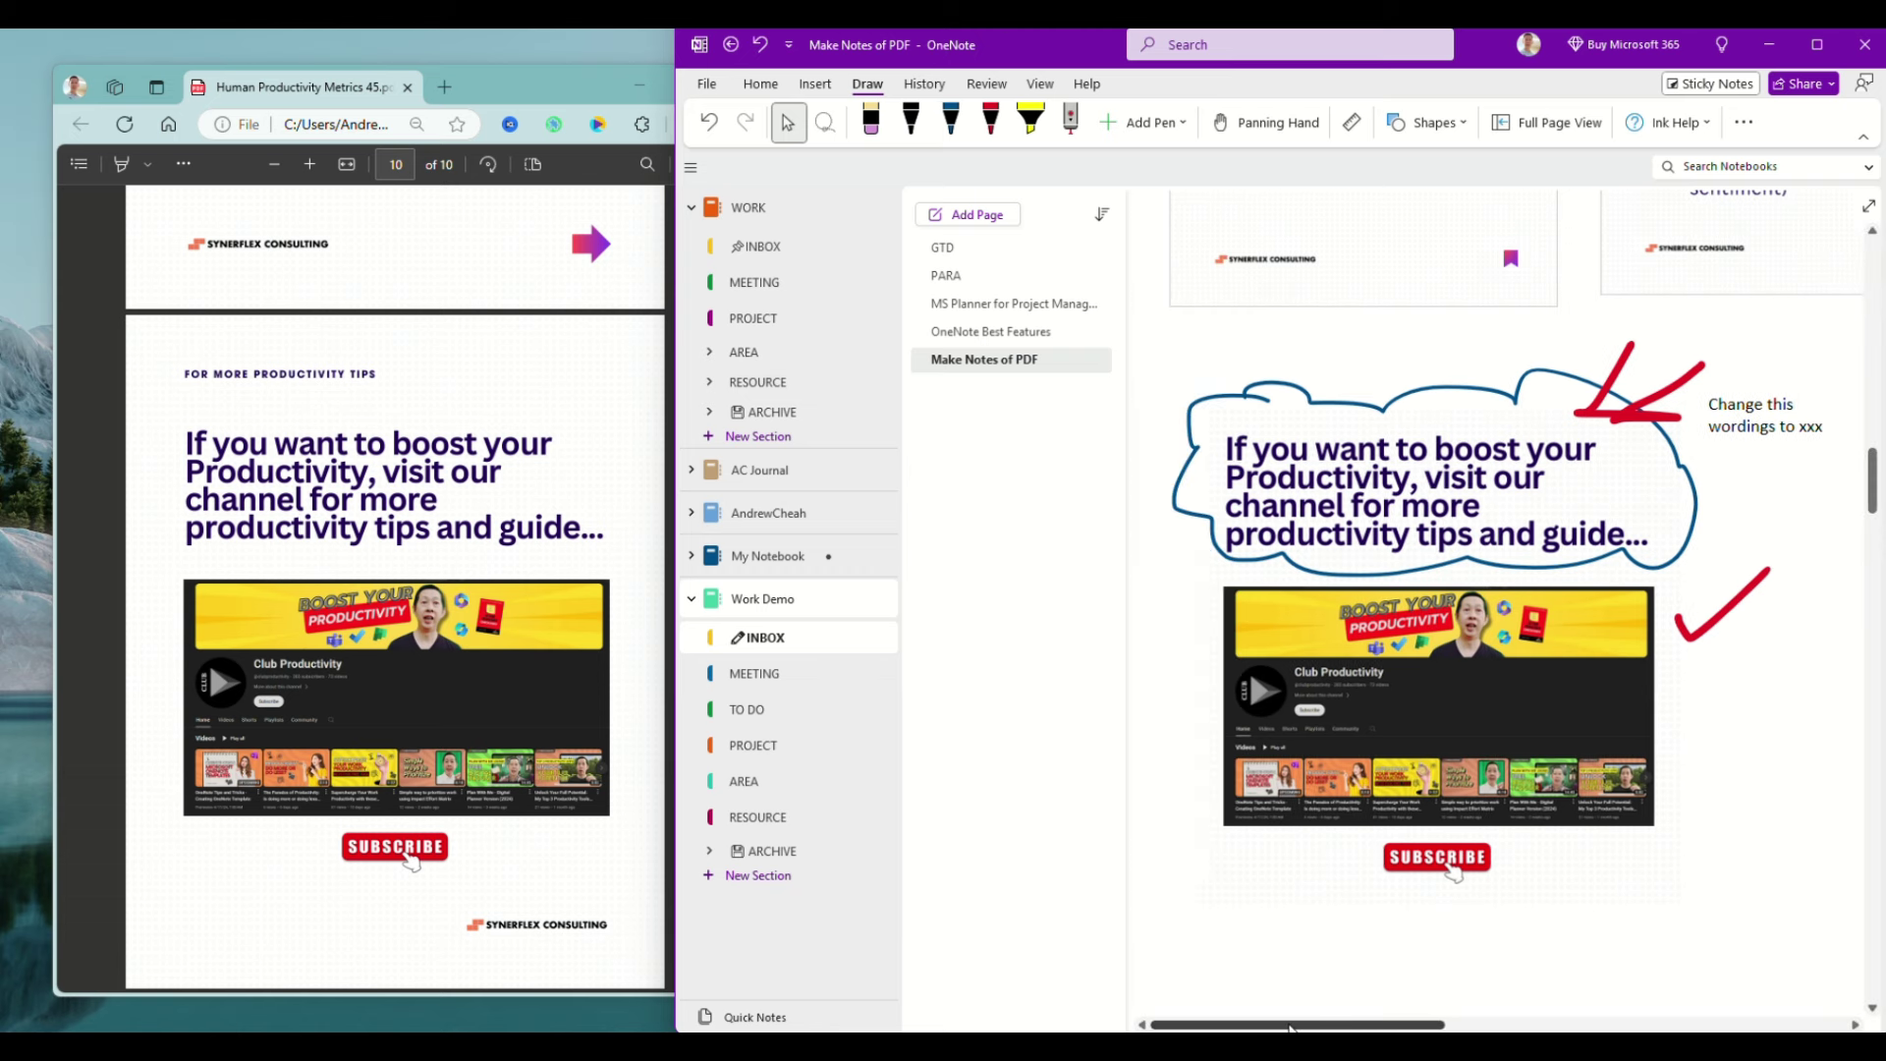